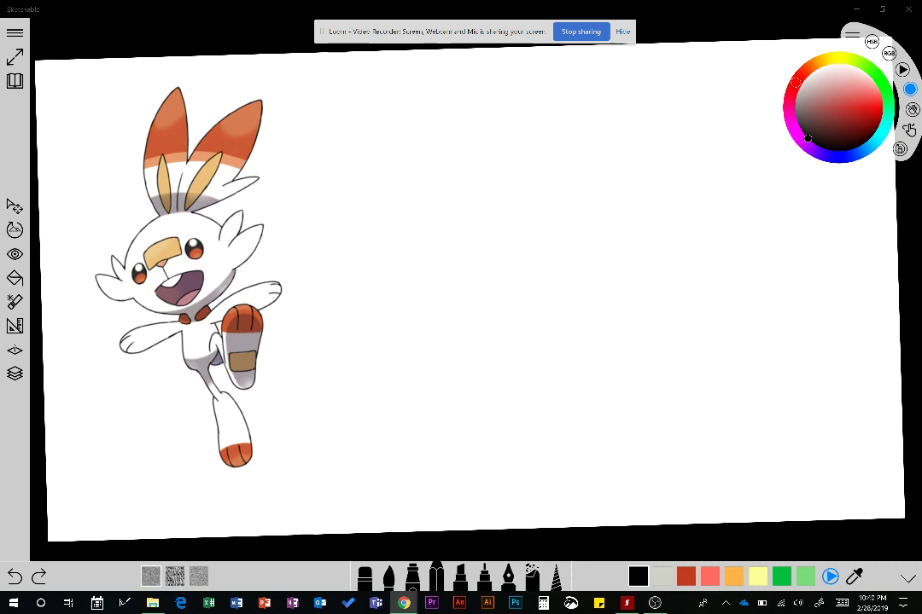
scroll(461, 290, "up", 1)
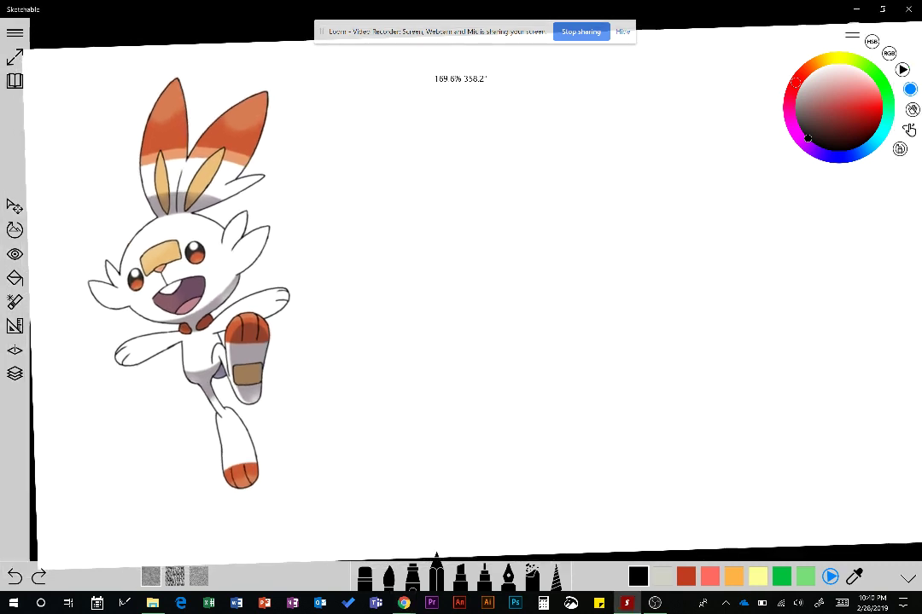
scroll(461, 290, "up", 1)
scroll(461, 290, "down", 1)
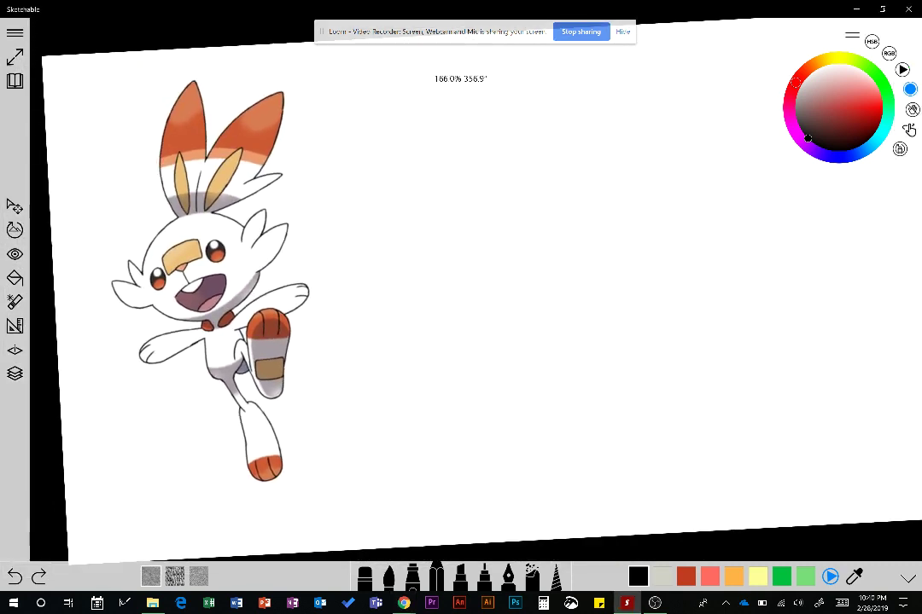
scroll(461, 290, "up", 1)
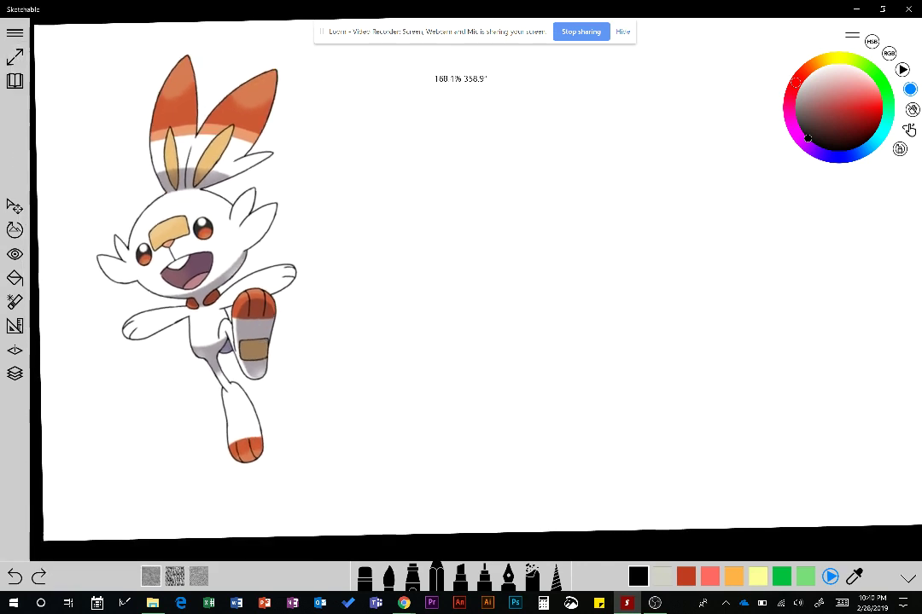
scroll(461, 290, "up", 1)
scroll(460, 290, "down", 1)
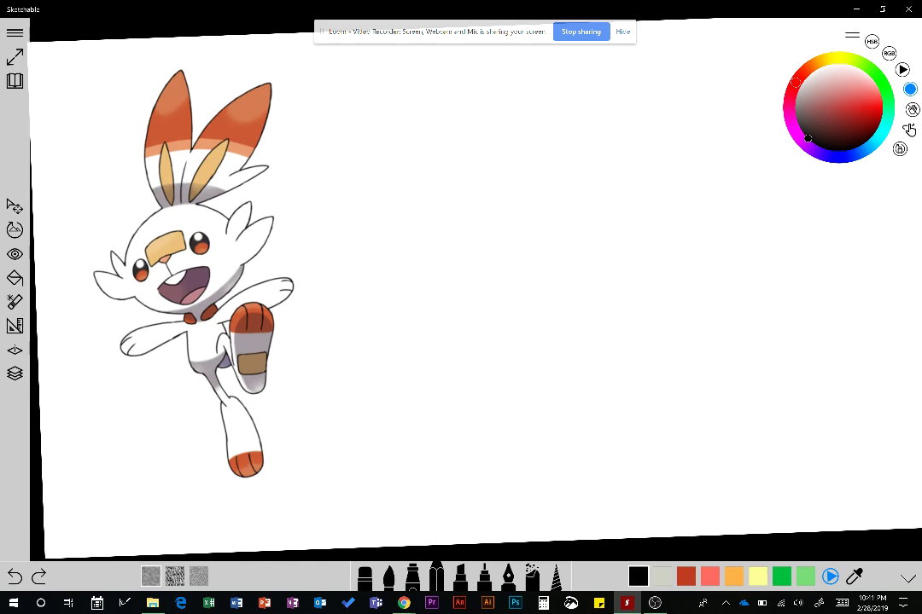
left_click_drag(736, 259, 719, 270)
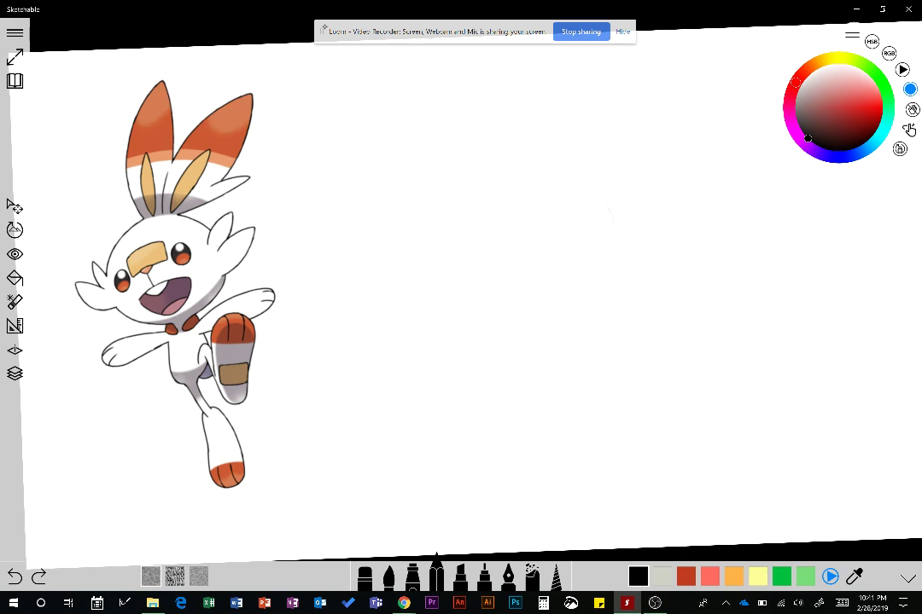
Step: Sketch a loose, slightly tilted oval for the character's head in light pencil strokes beside the reference picture
left_click_drag(612, 220, 471, 258)
mouse_move(490, 194)
left_mouse_down()
mouse_move(613, 224)
mouse_move(512, 181)
left_mouse_up()
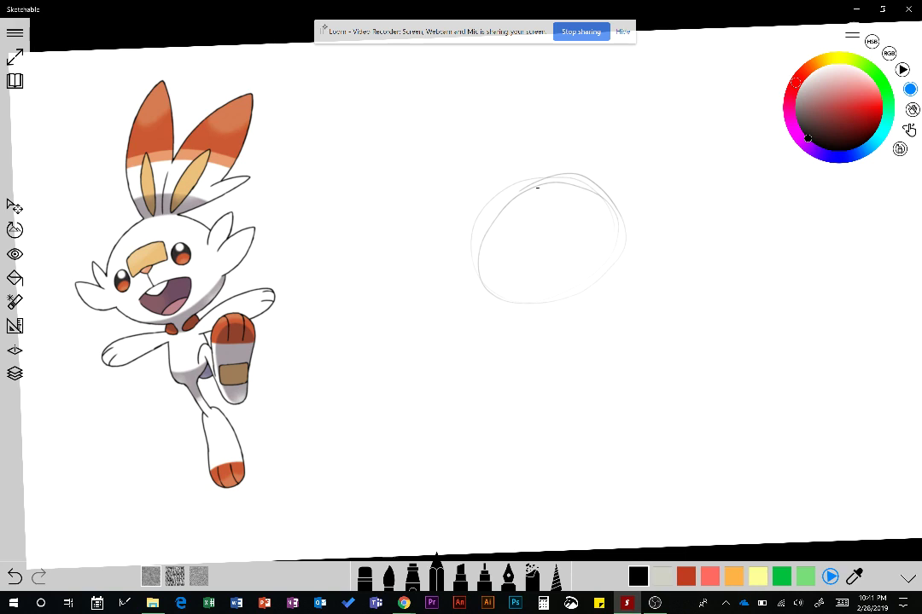
left_click_drag(521, 182, 604, 259)
left_click_drag(597, 182, 491, 298)
mouse_move(541, 178)
left_mouse_down()
mouse_move(626, 225)
mouse_move(540, 297)
left_mouse_up()
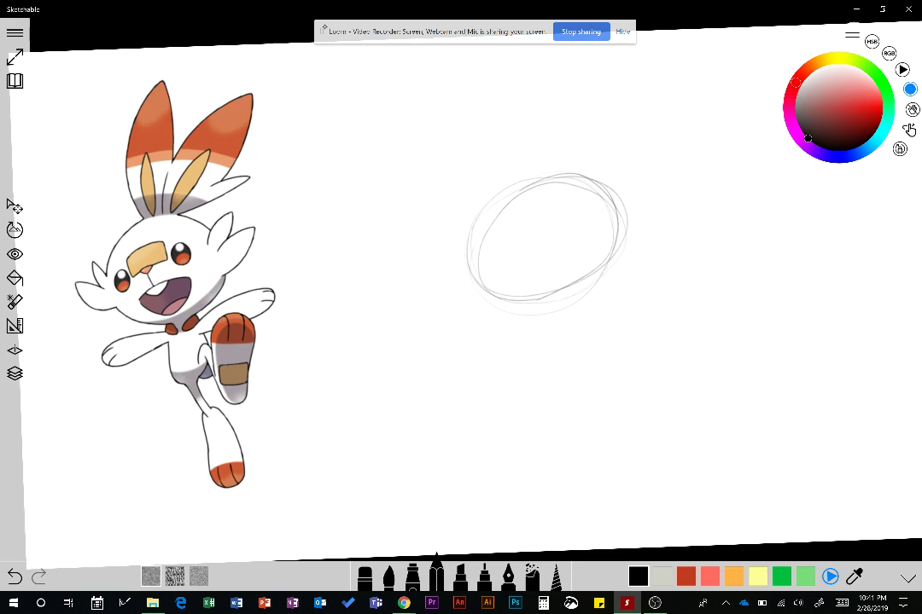
mouse_move(508, 309)
left_mouse_down()
mouse_move(606, 286)
mouse_move(619, 181)
mouse_move(596, 291)
left_mouse_up()
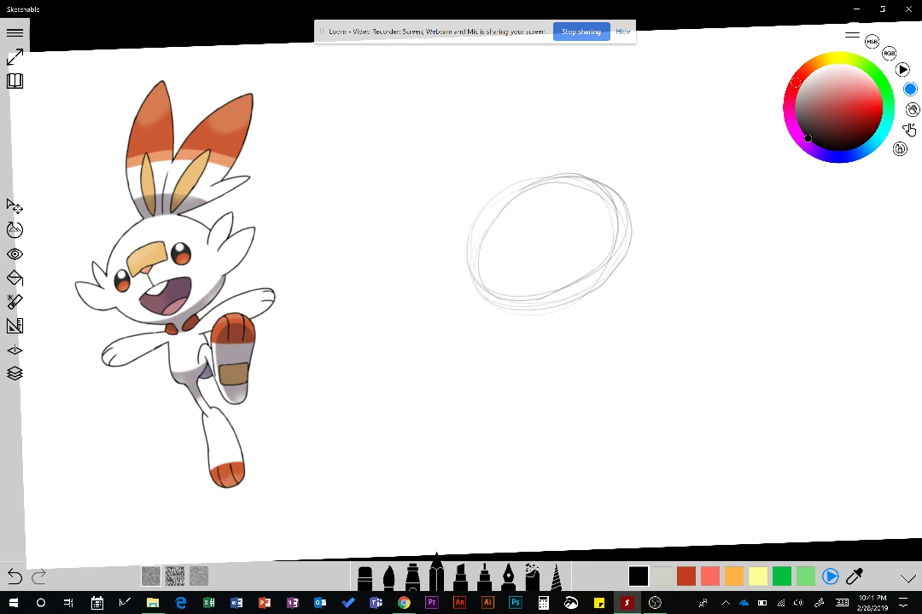
Step: Sketch two long, pointed upright ears rising from the top of the head oval
mouse_move(509, 200)
left_mouse_down()
mouse_move(522, 81)
mouse_move(544, 202)
left_mouse_up()
mouse_move(555, 134)
left_mouse_down()
mouse_move(618, 78)
mouse_move(619, 175)
left_mouse_up()
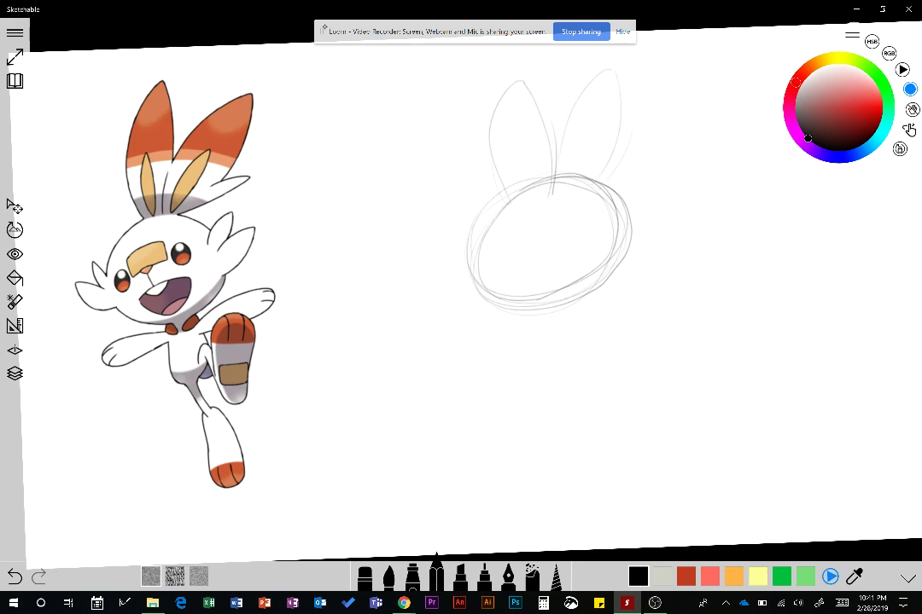
left_click_drag(554, 150, 551, 184)
Step: Rough in the body below the head with ovals for the torso, two outstretched arms, the raised foot and the standing leg
mouse_move(551, 299)
left_mouse_down()
mouse_move(461, 359)
mouse_move(661, 300)
mouse_move(581, 314)
mouse_move(627, 314)
mouse_move(616, 406)
mouse_move(648, 328)
mouse_move(585, 343)
mouse_move(632, 402)
left_mouse_up()
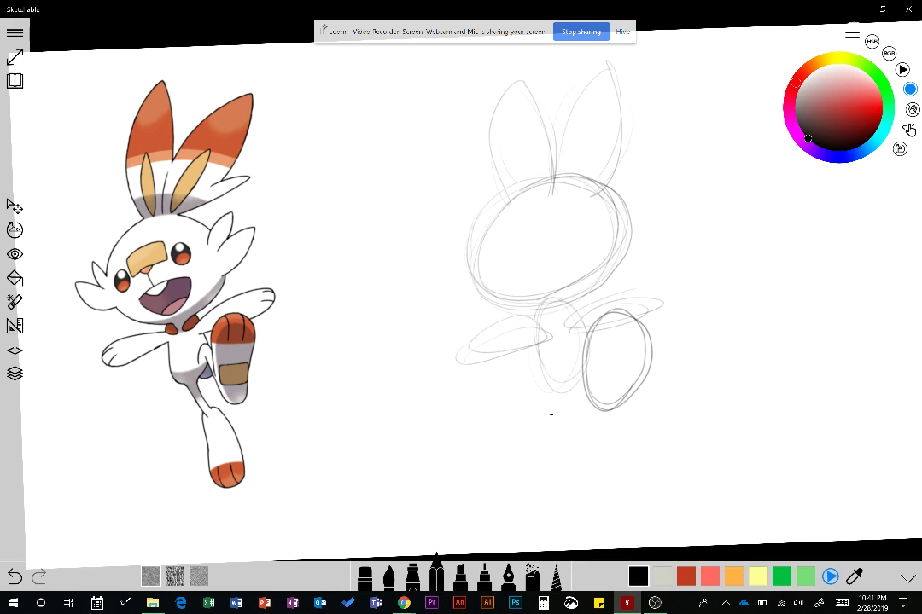
mouse_move(551, 414)
left_mouse_down()
mouse_move(557, 446)
mouse_move(603, 456)
mouse_move(592, 420)
mouse_move(545, 425)
mouse_move(584, 495)
left_mouse_up()
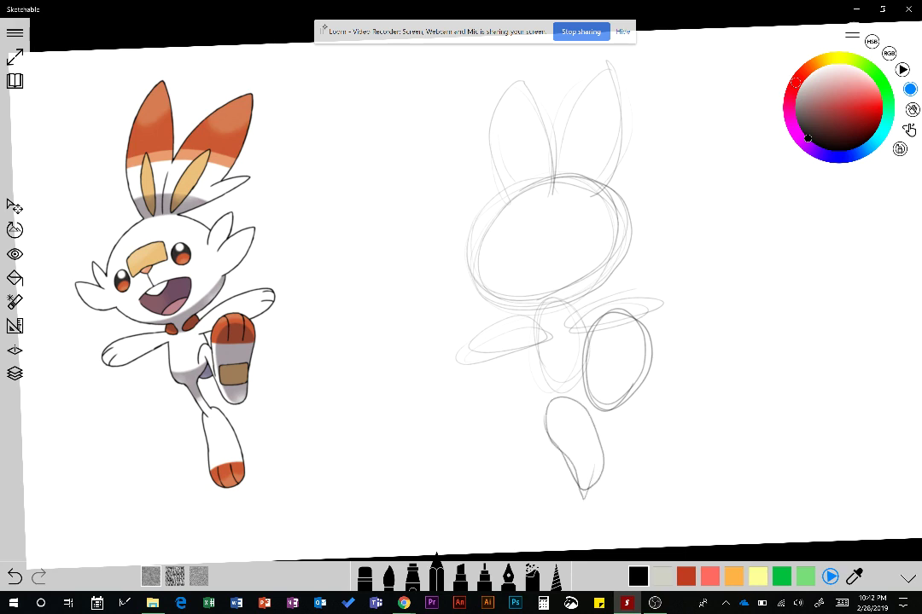
mouse_move(547, 392)
left_mouse_down()
mouse_move(541, 442)
mouse_move(569, 414)
left_mouse_up()
left_click_drag(495, 299, 562, 304)
Step: Erase the head oval and redraw it in pencil as a wider tilted oval between the ears and the arms
left_click(364, 575)
mouse_move(535, 267)
left_mouse_down()
mouse_move(482, 244)
mouse_move(549, 176)
mouse_move(610, 231)
mouse_move(566, 278)
mouse_move(507, 293)
left_mouse_up()
left_click(577, 209)
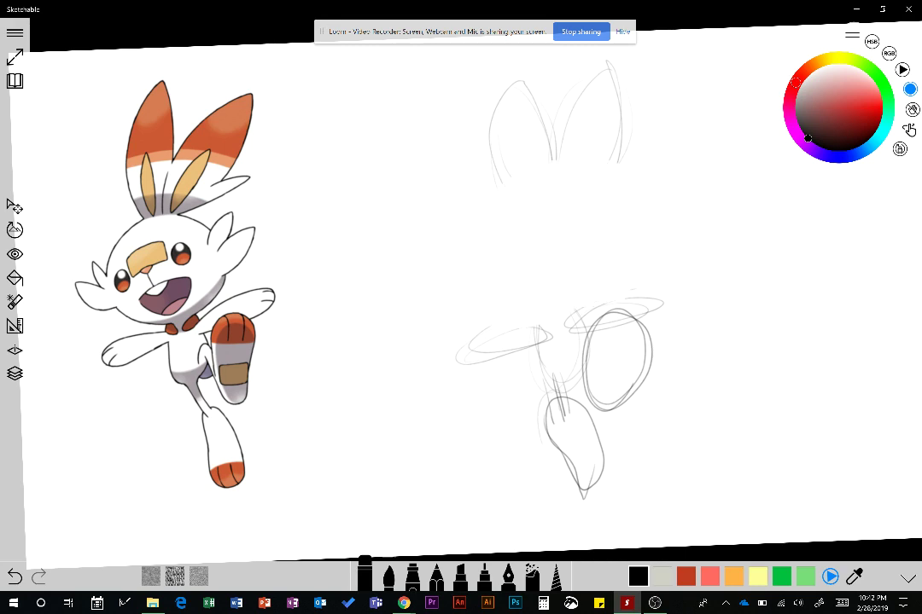
left_click(436, 575)
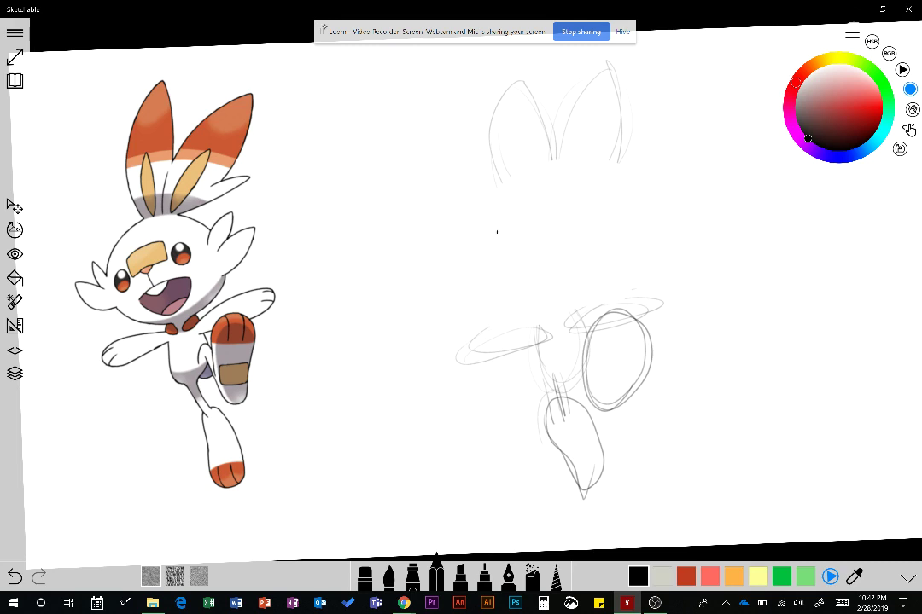
mouse_move(611, 214)
left_mouse_down()
mouse_move(604, 293)
mouse_move(538, 205)
mouse_move(546, 300)
mouse_move(493, 286)
left_mouse_up()
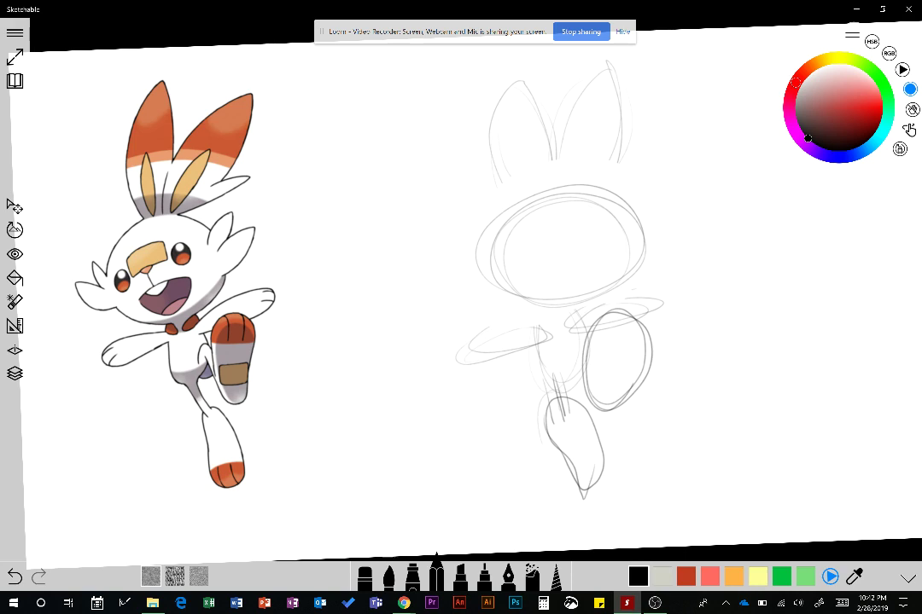
Step: Redraw both ears as long pointed shapes leaning like the reference and reaching down to the new head oval
mouse_move(541, 72)
left_mouse_down()
mouse_move(501, 145)
mouse_move(522, 209)
left_mouse_up()
left_click_drag(558, 146, 549, 187)
left_click_drag(529, 71, 538, 197)
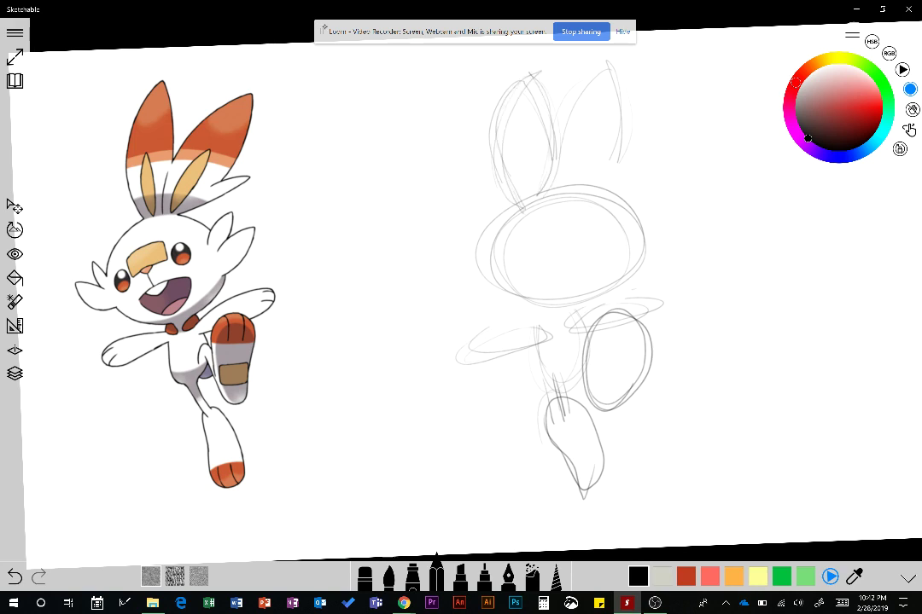
left_click_drag(568, 141, 564, 183)
left_click_drag(641, 62, 619, 163)
mouse_move(639, 65)
left_mouse_down()
mouse_move(586, 195)
mouse_move(642, 116)
left_mouse_up()
mouse_move(632, 78)
left_mouse_down()
mouse_move(598, 94)
mouse_move(553, 170)
mouse_move(556, 190)
left_mouse_up()
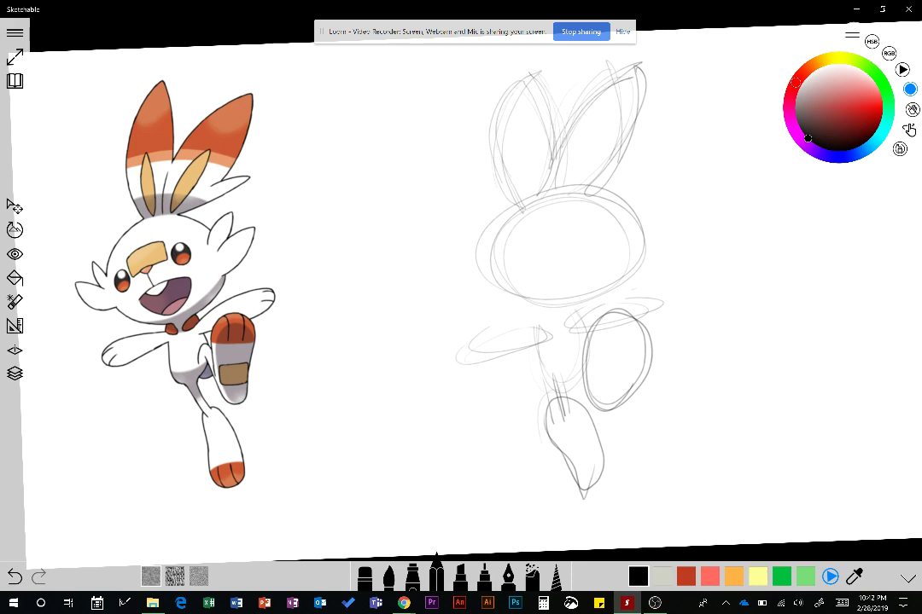
Step: Sketch the curved rectangular bandage in the middle of the face
mouse_move(534, 238)
left_mouse_down()
mouse_move(537, 254)
mouse_move(580, 224)
mouse_move(583, 247)
mouse_move(531, 265)
left_mouse_up()
left_click_drag(579, 227, 581, 246)
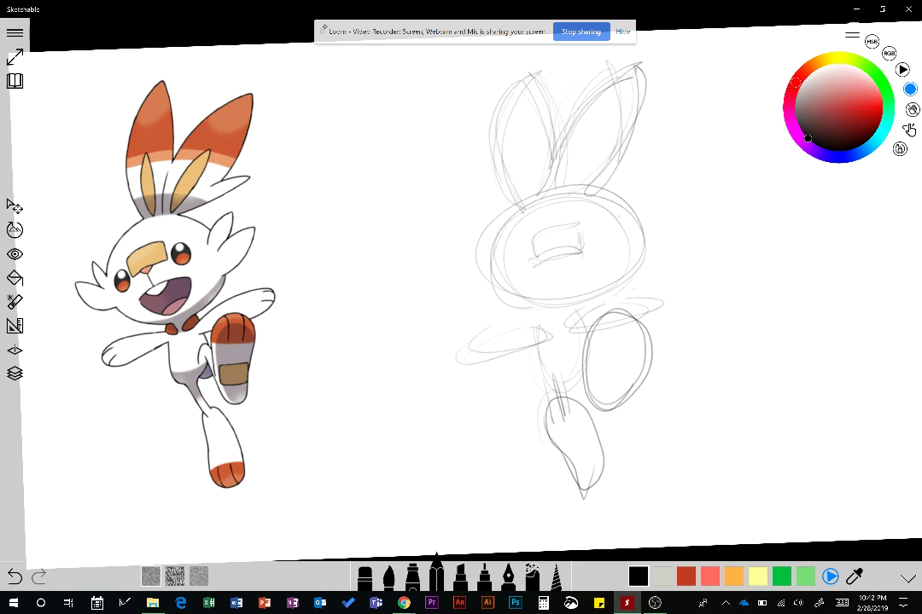
Step: Sketch the neck marks under the chin and outline both sides of the narrow torso
mouse_move(542, 319)
left_mouse_down()
mouse_move(578, 319)
mouse_move(644, 260)
mouse_move(534, 322)
left_mouse_up()
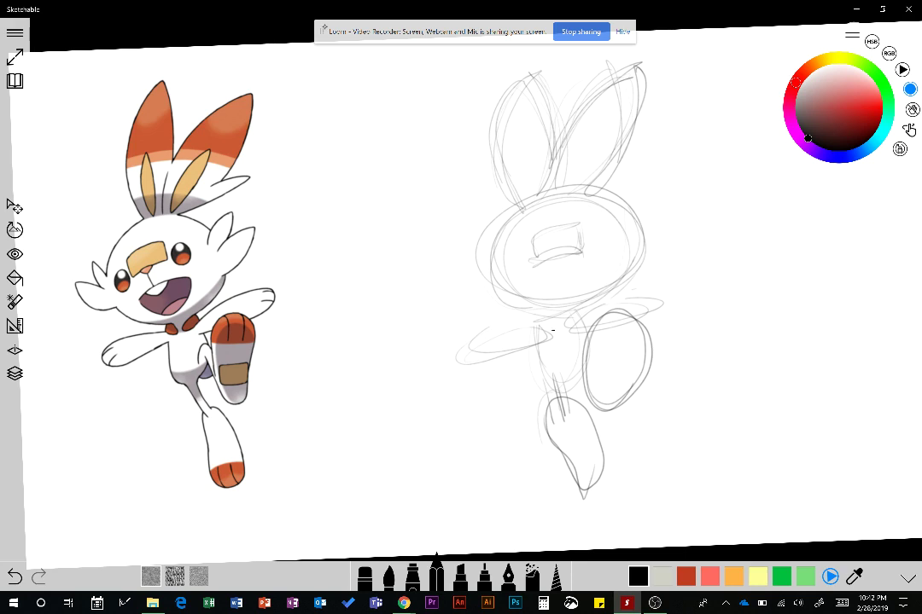
left_click_drag(548, 310, 544, 332)
mouse_move(583, 303)
left_mouse_down()
mouse_move(585, 323)
mouse_move(553, 322)
mouse_move(546, 394)
mouse_move(588, 377)
left_mouse_up()
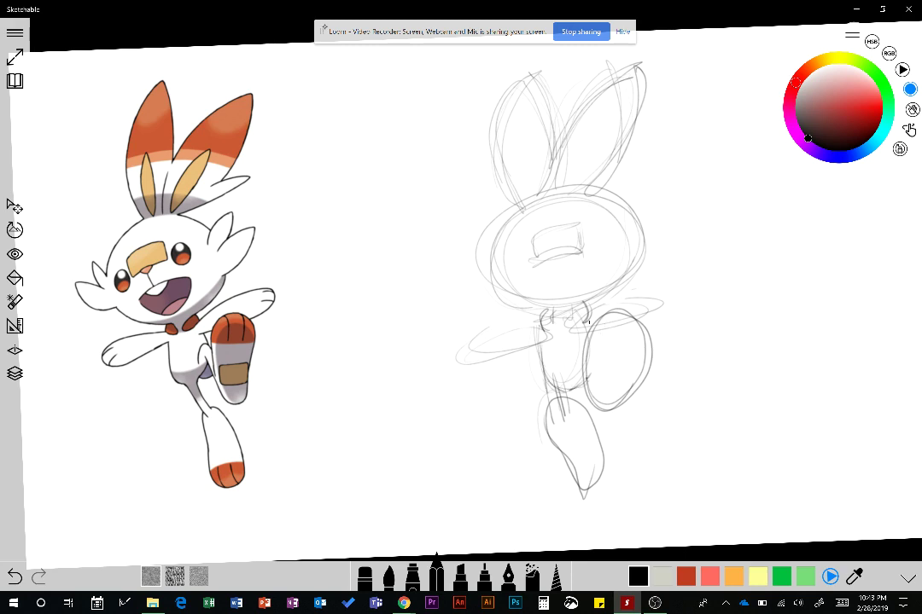
left_click(364, 577)
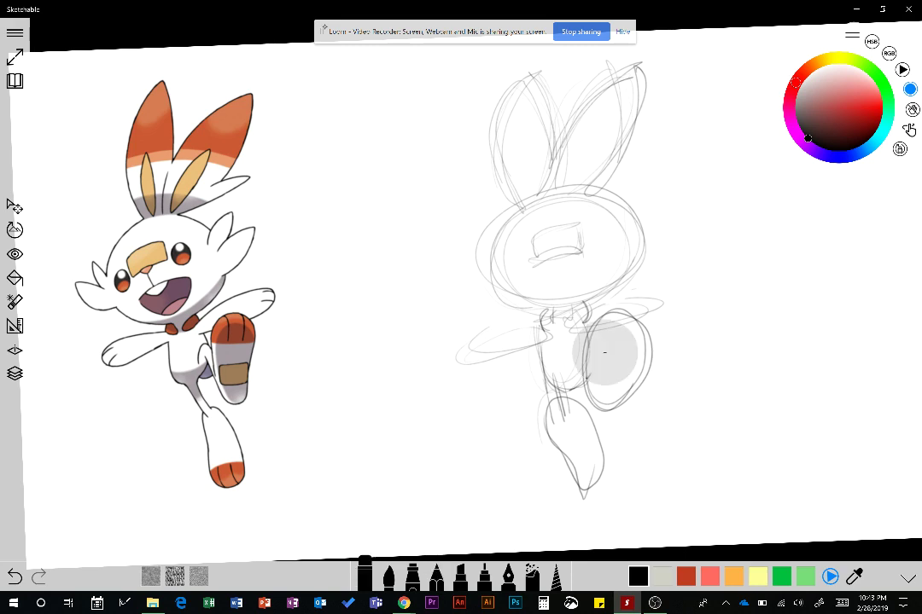
mouse_move(612, 314)
left_mouse_down()
mouse_move(629, 369)
mouse_move(593, 404)
left_mouse_up()
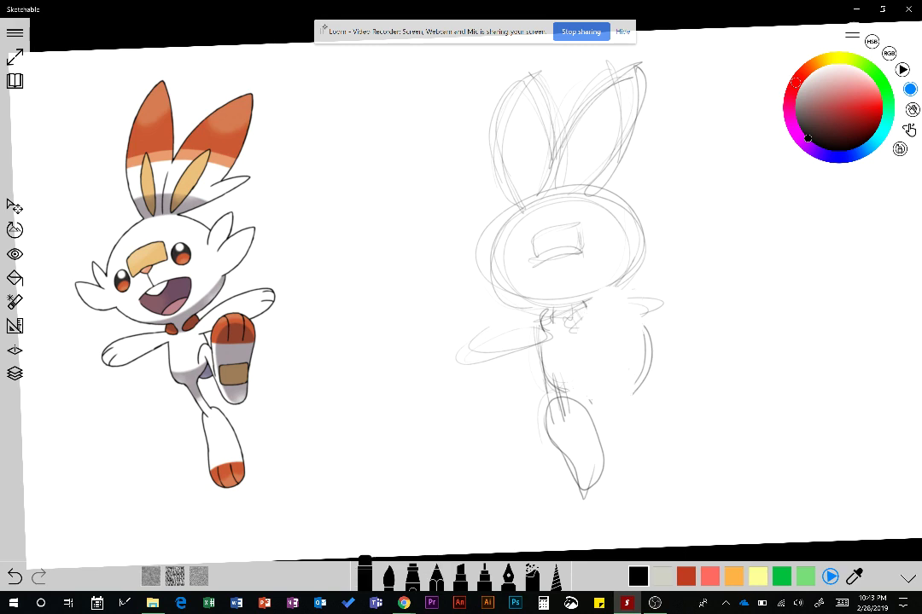
key("ctrl+z")
Step: Reduce the eraser size and erase the raised foot, the standing leg and the torso's lower right outline
left_click(364, 577)
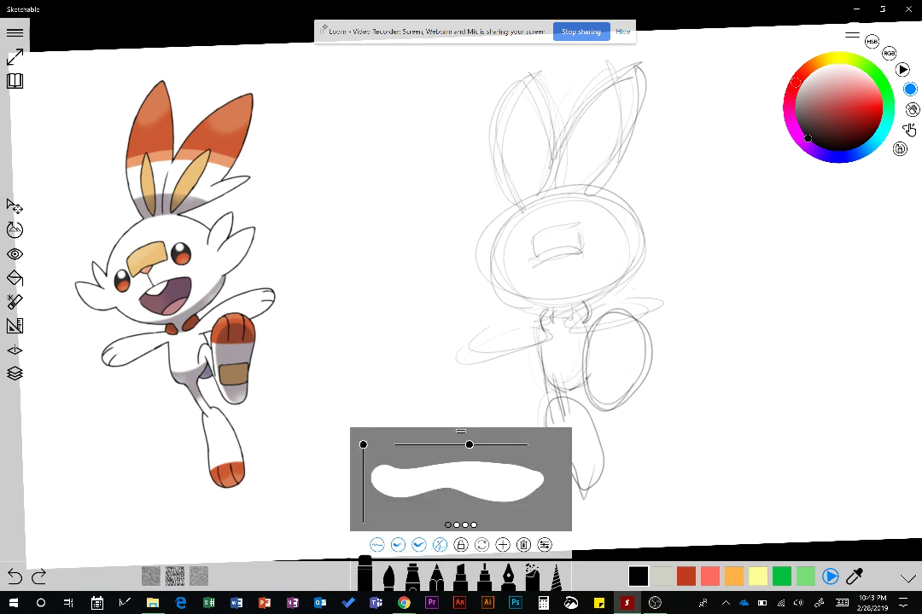
left_click_drag(469, 445, 431, 445)
left_click(684, 346)
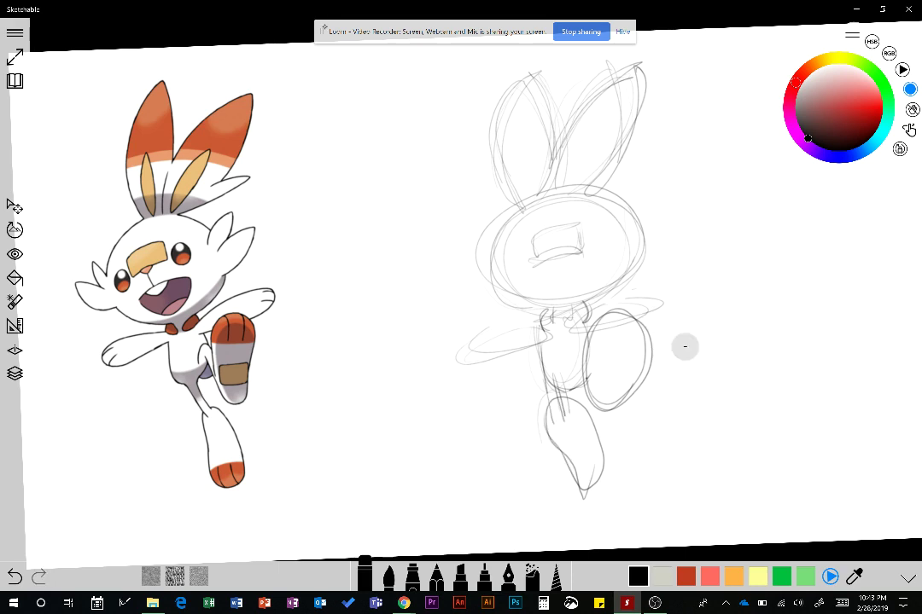
mouse_move(648, 328)
left_mouse_down()
mouse_move(606, 375)
mouse_move(599, 416)
mouse_move(568, 420)
mouse_move(563, 405)
mouse_move(585, 495)
left_mouse_up()
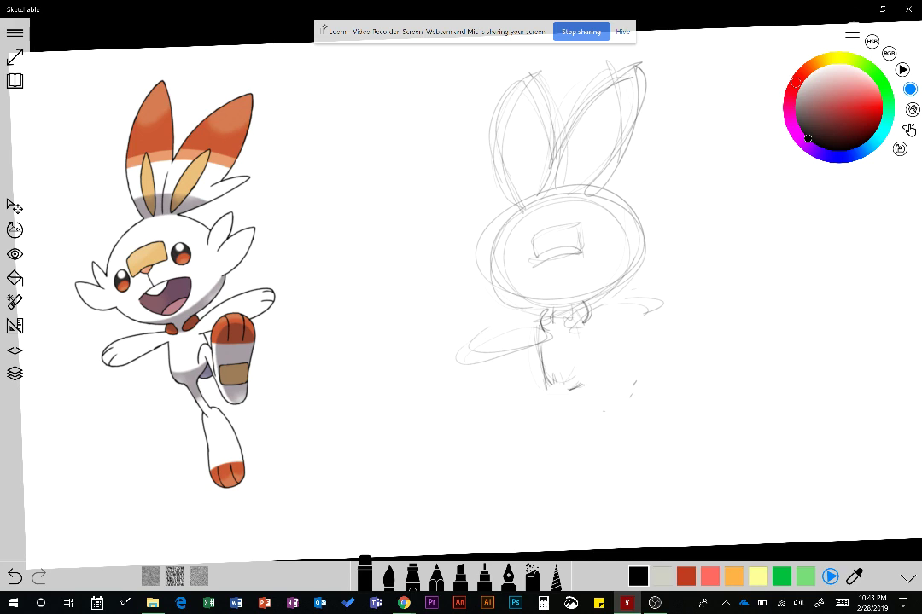
Step: Redraw the torso in pencil with longer sides and a rounded bottom
left_click(436, 573)
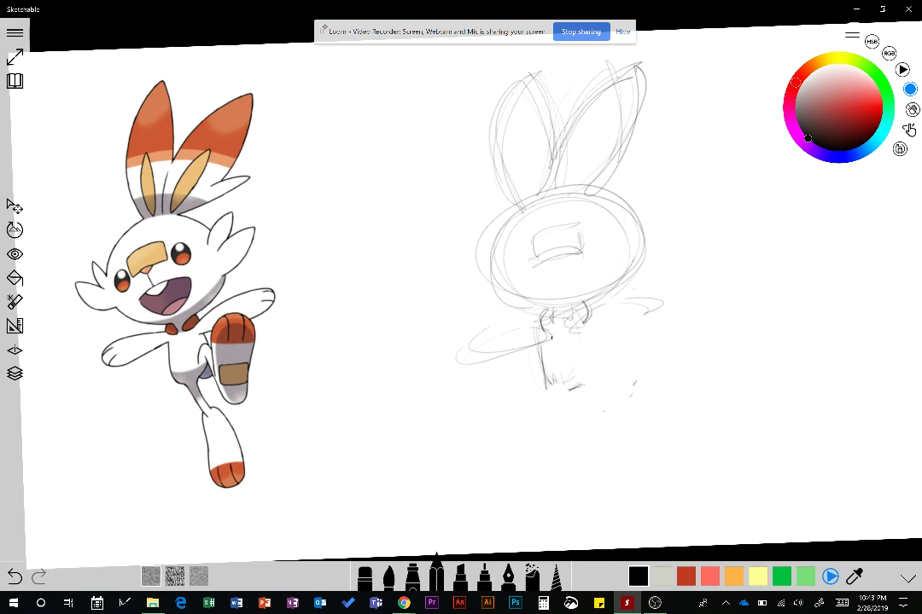
mouse_move(543, 334)
left_mouse_down()
mouse_move(547, 386)
mouse_move(569, 401)
left_mouse_up()
left_click_drag(551, 387, 572, 399)
left_click_drag(589, 346, 602, 396)
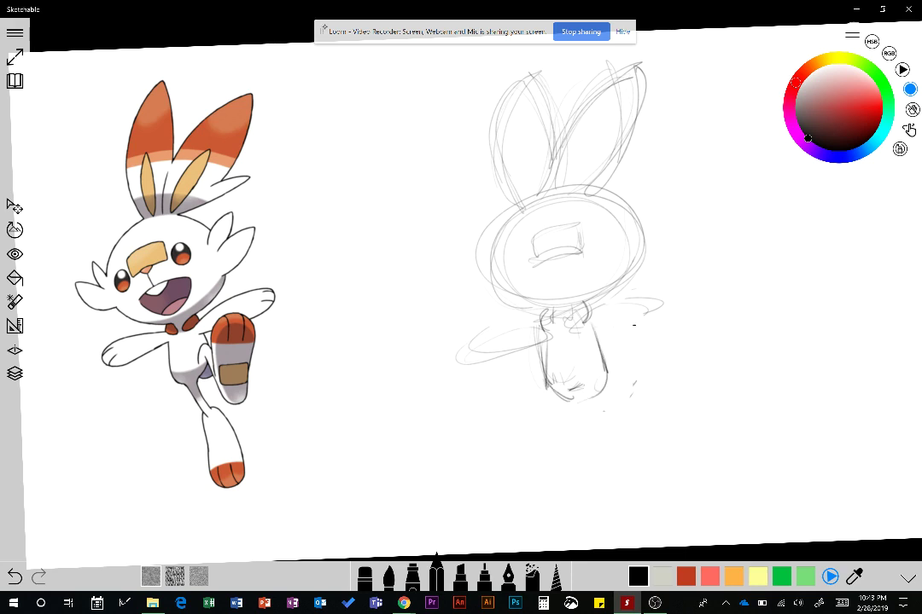
Step: Sketch the raised foot as a long rounded sole to the right of the torso
left_click_drag(649, 306, 632, 402)
mouse_move(612, 342)
left_mouse_down()
mouse_move(632, 402)
mouse_move(667, 395)
left_mouse_up()
left_click_drag(646, 308, 661, 361)
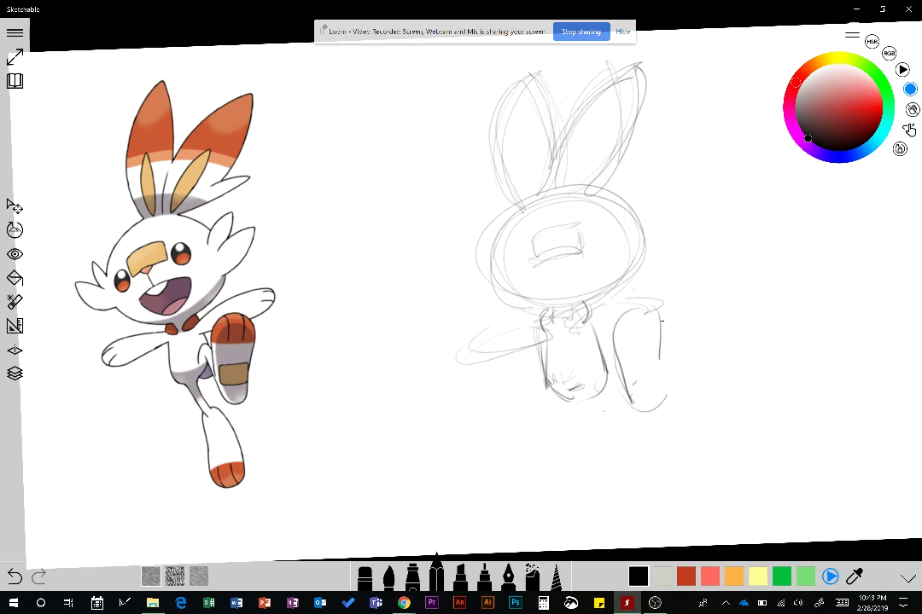
mouse_move(661, 321)
left_mouse_down()
mouse_move(634, 414)
mouse_move(670, 414)
left_mouse_up()
left_click_drag(612, 336, 661, 329)
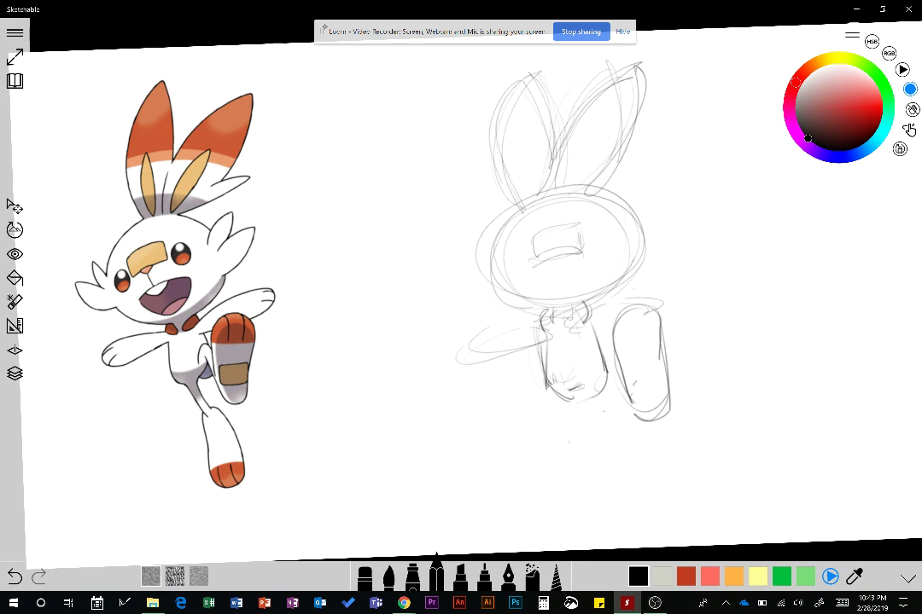
Step: Sketch the standing leg as a long rounded shape below the torso
mouse_move(574, 424)
left_mouse_down()
mouse_move(582, 476)
mouse_move(621, 506)
left_mouse_up()
left_click_drag(604, 416, 619, 508)
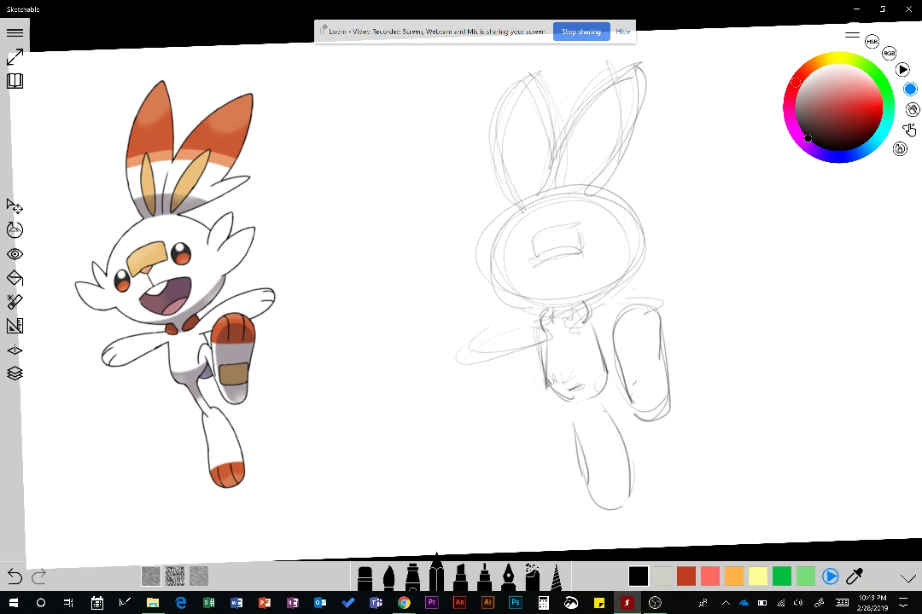
left_click_drag(587, 412, 602, 426)
Step: Darken the left arm's outline and redraw the right arm extending above the raised foot
mouse_move(536, 326)
left_mouse_down()
mouse_move(514, 356)
mouse_move(543, 344)
mouse_move(506, 359)
mouse_move(541, 326)
left_mouse_up()
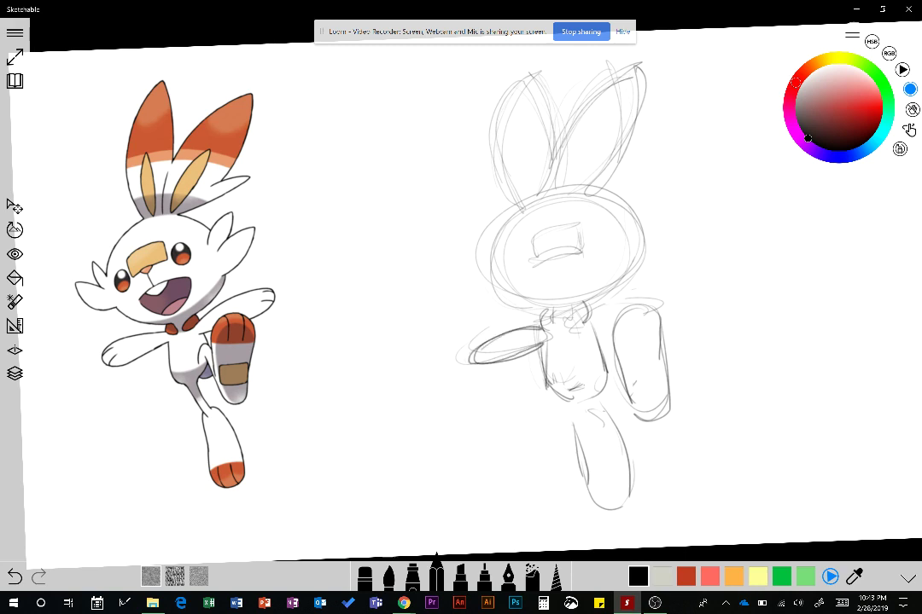
left_click_drag(614, 298, 656, 319)
Step: Connect the torso to the standing leg with a narrow thigh, and refine that leg's outline and toes
mouse_move(546, 383)
left_mouse_down()
mouse_move(579, 404)
mouse_move(587, 426)
mouse_move(599, 419)
left_mouse_up()
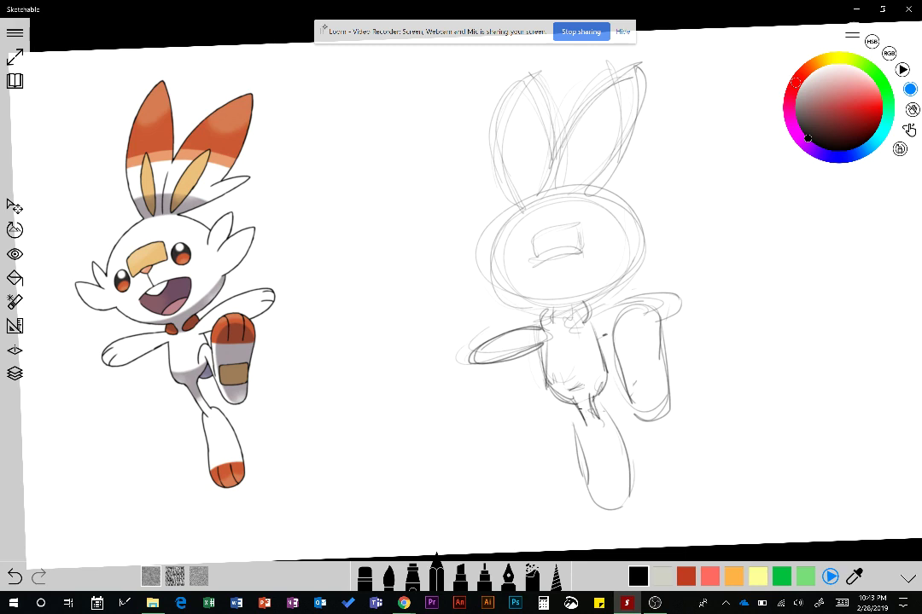
mouse_move(588, 420)
left_mouse_down()
mouse_move(581, 476)
mouse_move(629, 495)
left_mouse_up()
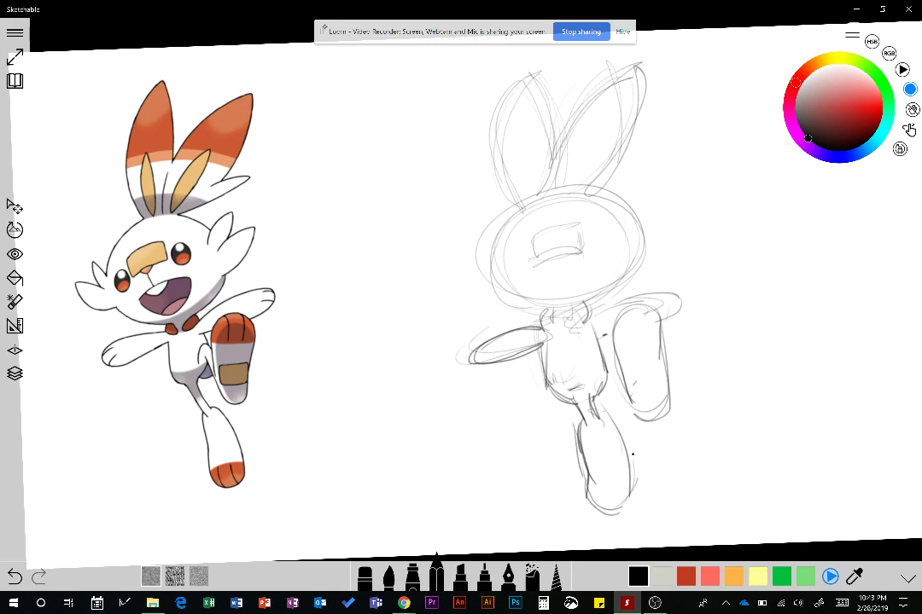
mouse_move(607, 415)
left_mouse_down()
mouse_move(626, 443)
mouse_move(631, 483)
mouse_move(624, 469)
mouse_move(608, 510)
mouse_move(600, 476)
mouse_move(618, 505)
left_mouse_up()
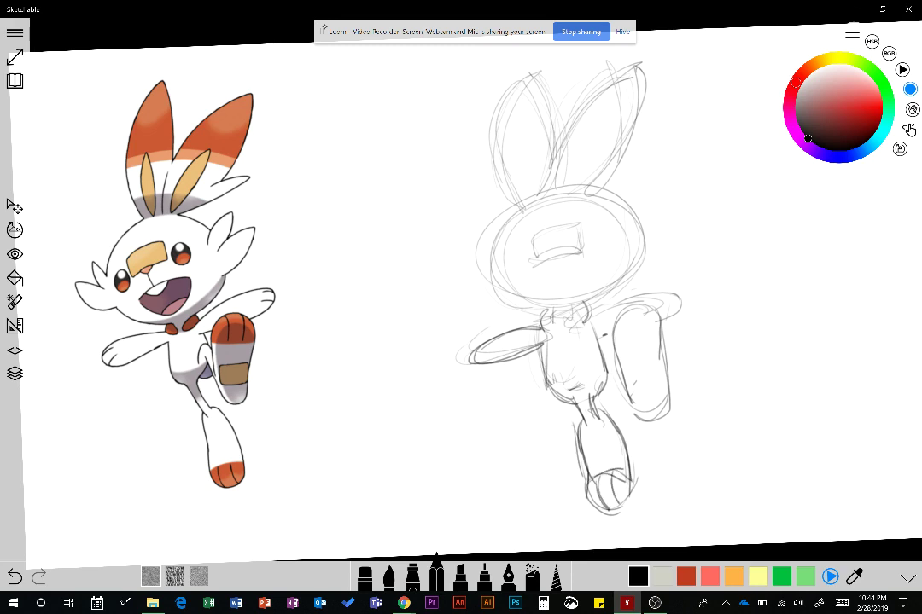
left_click_drag(612, 468, 621, 505)
Step: Sketch the bent thigh joining the torso to the raised foot, and strengthen the torso's side and the right arm
mouse_move(604, 357)
left_mouse_down()
mouse_move(624, 379)
mouse_move(607, 383)
mouse_move(618, 368)
mouse_move(631, 405)
left_mouse_up()
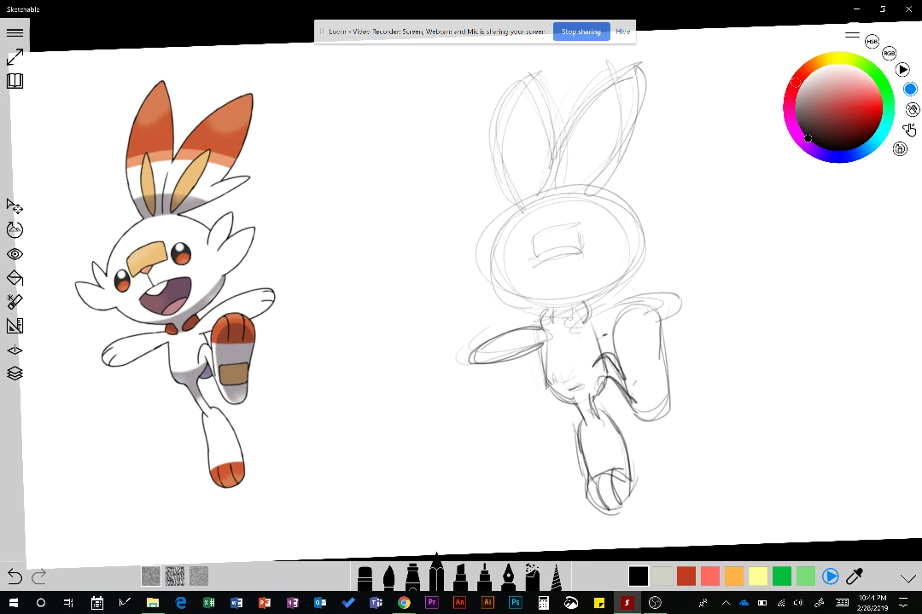
mouse_move(605, 340)
left_mouse_down()
mouse_move(600, 357)
mouse_move(641, 299)
mouse_move(680, 305)
mouse_move(673, 317)
left_mouse_up()
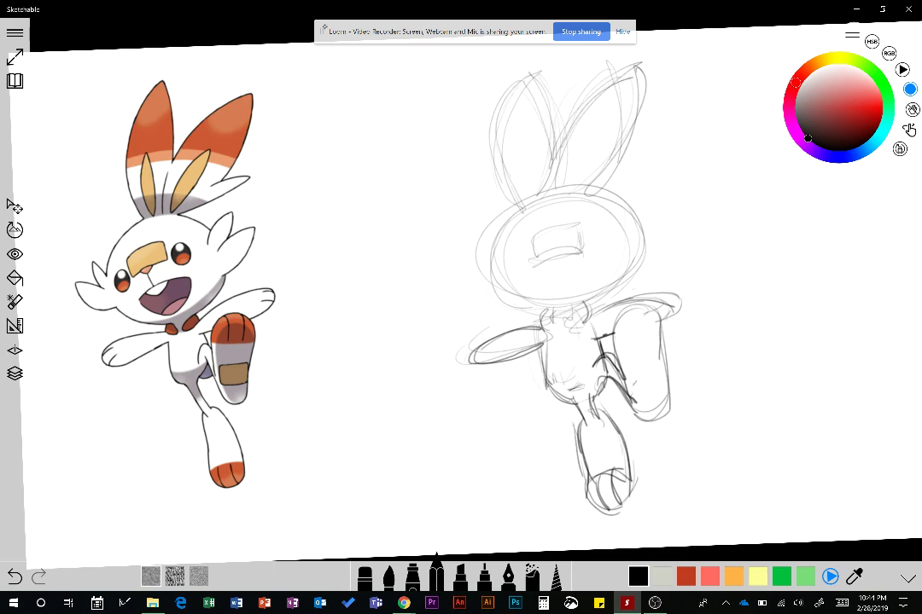
Step: Darken the raised foot's outline and draw its oval toe section with two curved toe lines
mouse_move(609, 338)
left_mouse_down()
mouse_move(656, 315)
mouse_move(642, 303)
mouse_move(605, 340)
mouse_move(663, 335)
mouse_move(626, 380)
mouse_move(655, 422)
mouse_move(666, 407)
left_mouse_up()
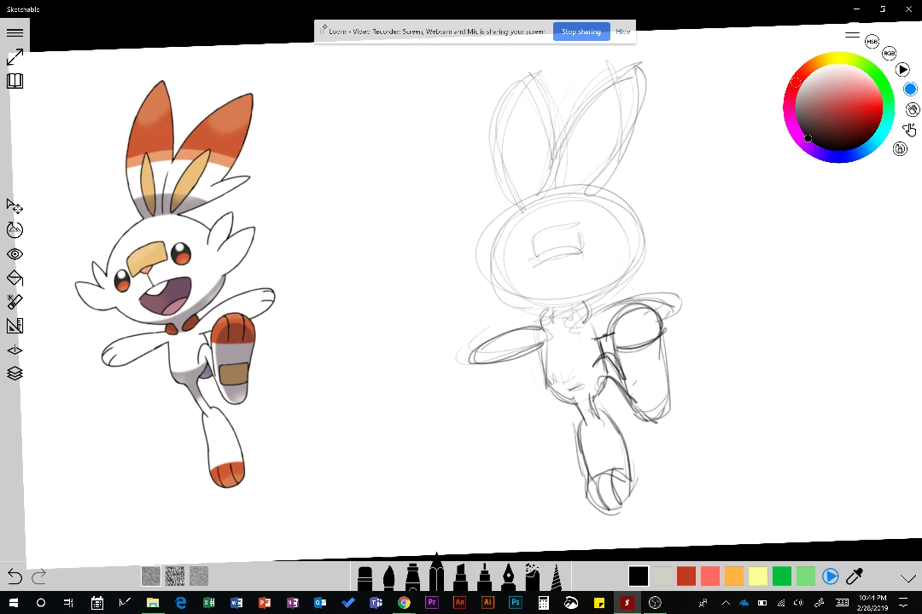
left_click_drag(668, 363, 657, 420)
left_click_drag(637, 311, 636, 346)
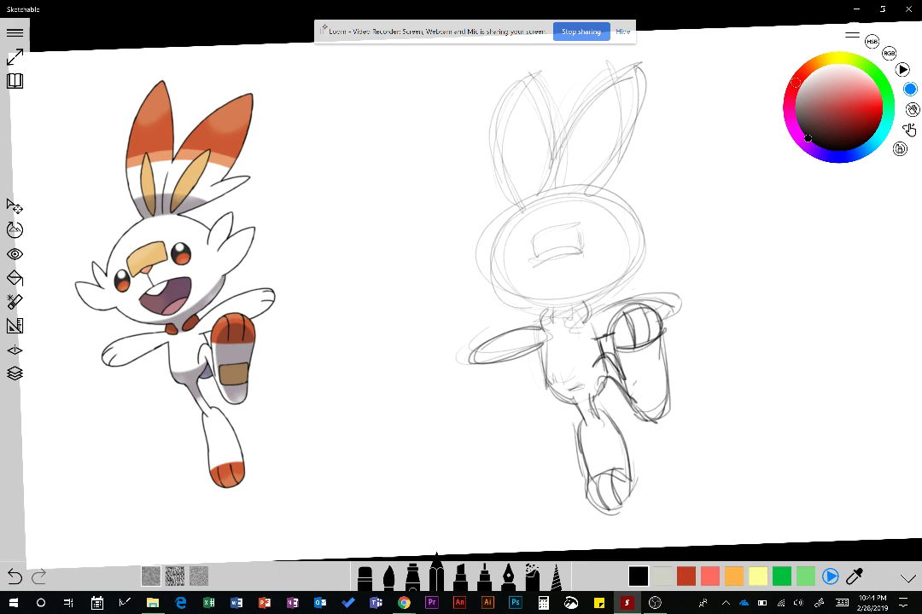
left_click_drag(647, 309, 652, 343)
Step: Outline the two small oval neck tufts beneath the chin and darken the head's lower contour
mouse_move(555, 318)
left_mouse_down()
mouse_move(543, 329)
mouse_move(553, 304)
mouse_move(547, 330)
left_mouse_up()
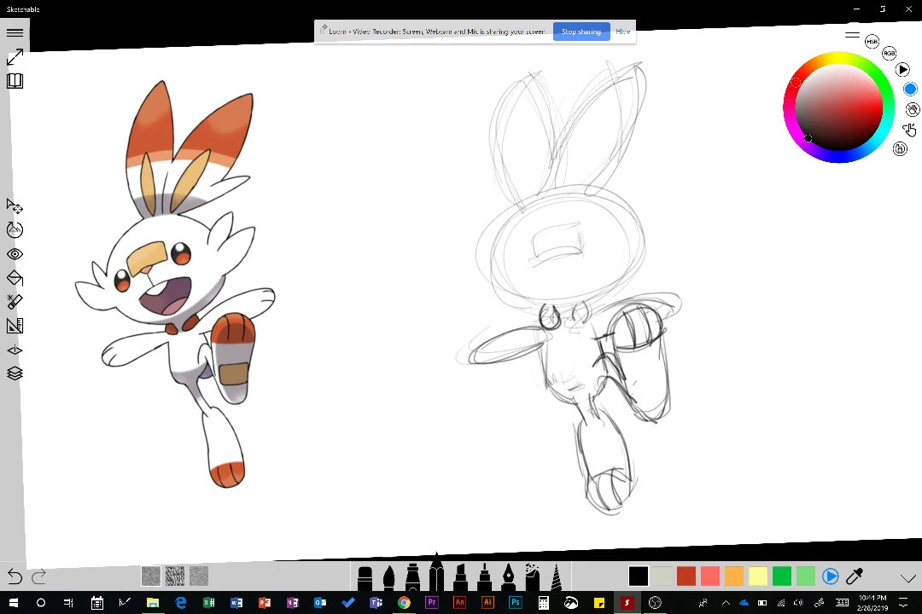
left_click_drag(584, 304, 580, 325)
left_click_drag(493, 286, 559, 308)
mouse_move(515, 294)
left_mouse_down()
mouse_move(572, 307)
mouse_move(649, 252)
left_mouse_up()
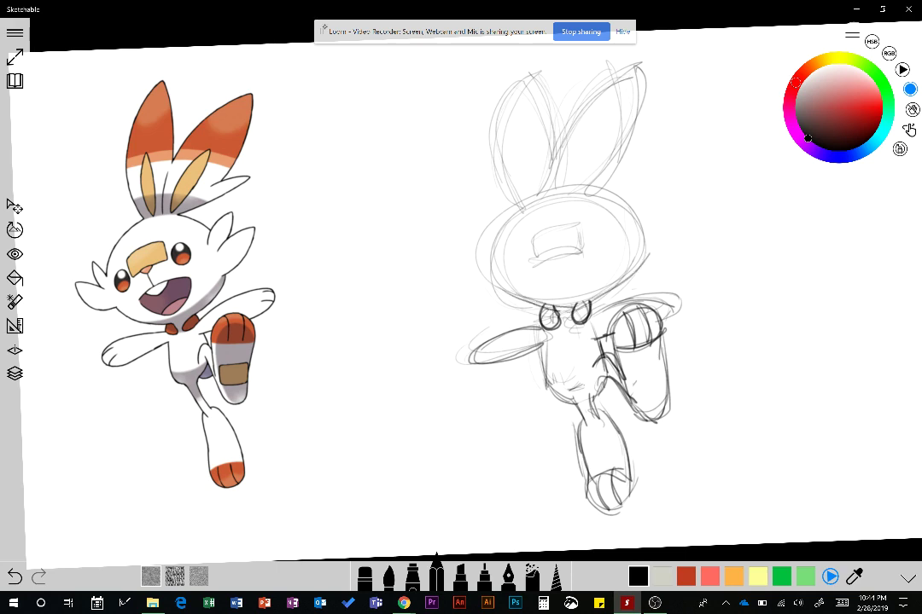
left_click_drag(592, 302, 634, 273)
Step: Add pointed fur tufts to both cheeks and darken the upper contour of the head
left_click_drag(629, 233, 656, 260)
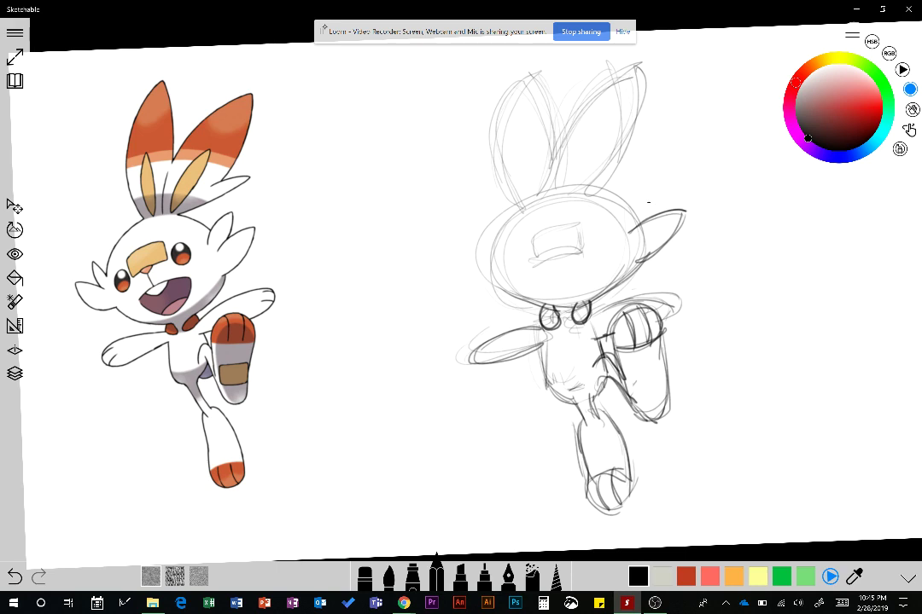
mouse_move(630, 231)
left_mouse_down()
mouse_move(658, 195)
mouse_move(653, 218)
mouse_move(656, 197)
mouse_move(661, 205)
left_mouse_up()
mouse_move(462, 256)
left_mouse_down()
mouse_move(503, 280)
mouse_move(497, 251)
left_mouse_up()
mouse_move(483, 233)
left_mouse_down()
mouse_move(506, 240)
mouse_move(510, 223)
mouse_move(509, 232)
left_mouse_up()
left_click_drag(541, 187, 515, 226)
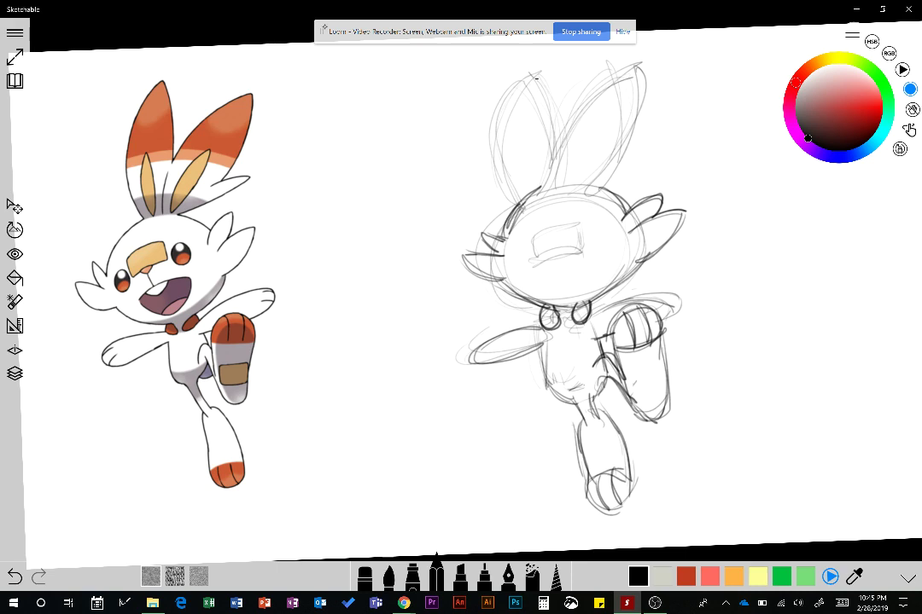
Step: Darken the outlines of both ears and draw a pointed fur tuft at the base of the right ear
mouse_move(527, 73)
left_mouse_down()
mouse_move(515, 171)
mouse_move(533, 196)
left_mouse_up()
mouse_move(523, 79)
left_mouse_down()
mouse_move(515, 168)
mouse_move(531, 197)
left_mouse_up()
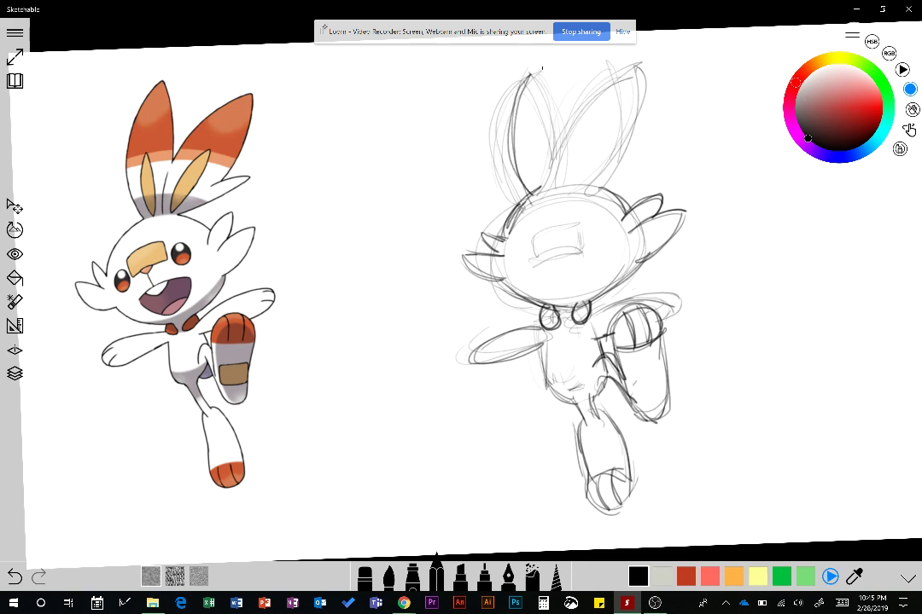
mouse_move(538, 69)
left_mouse_down()
mouse_move(555, 160)
mouse_move(553, 128)
mouse_move(557, 159)
mouse_move(621, 76)
mouse_move(647, 64)
left_mouse_up()
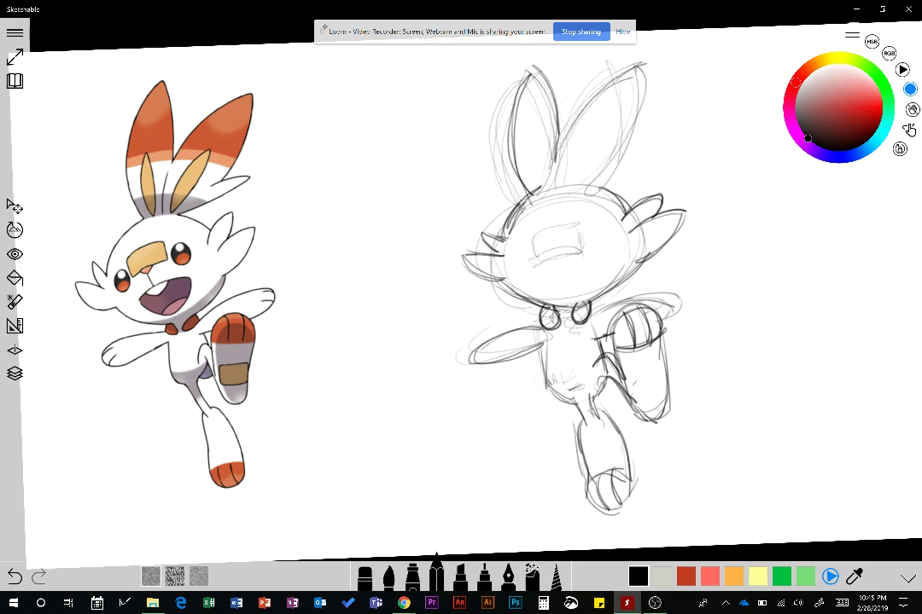
mouse_move(582, 112)
left_mouse_down()
mouse_move(647, 63)
mouse_move(616, 176)
left_mouse_up()
left_click_drag(639, 88, 616, 172)
mouse_move(644, 67)
left_mouse_down()
mouse_move(616, 173)
mouse_move(653, 160)
mouse_move(601, 192)
left_mouse_up()
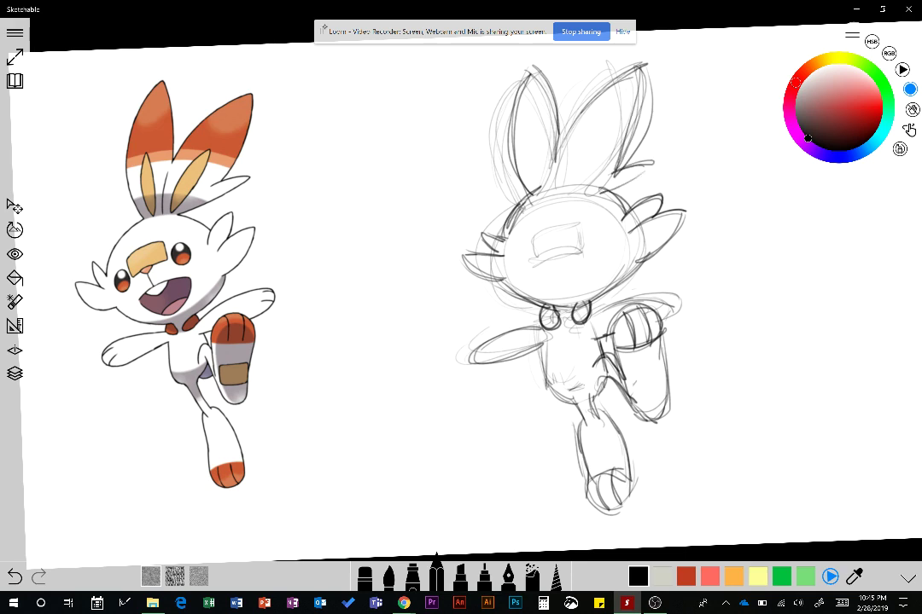
left_click_drag(651, 165, 606, 189)
mouse_move(640, 79)
left_mouse_down()
mouse_move(610, 179)
mouse_move(628, 149)
left_mouse_up()
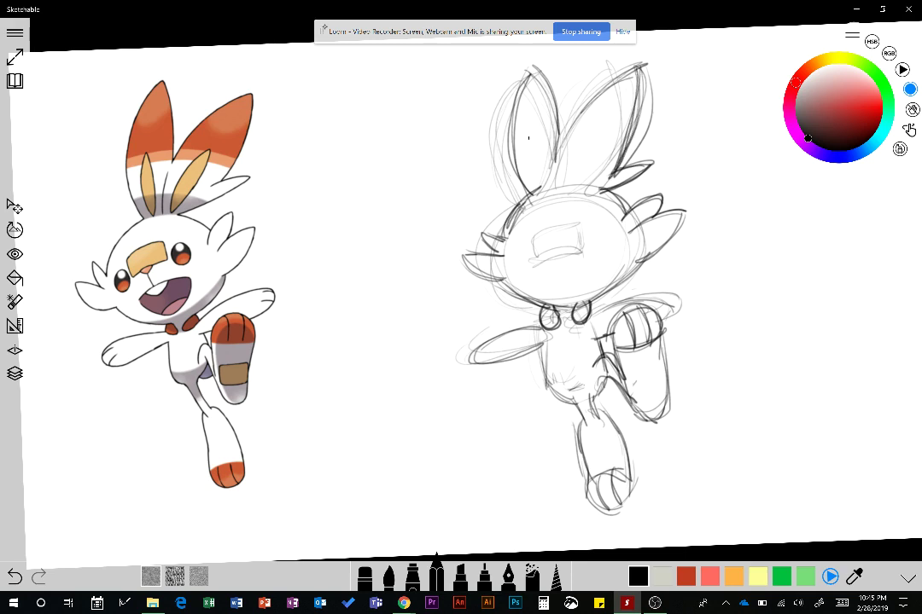
Step: Draw a narrow leaf-shaped marking in the lower part of each ear and curved colour bands across both ears
mouse_move(528, 139)
left_mouse_down()
mouse_move(543, 195)
mouse_move(579, 173)
mouse_move(602, 132)
left_mouse_up()
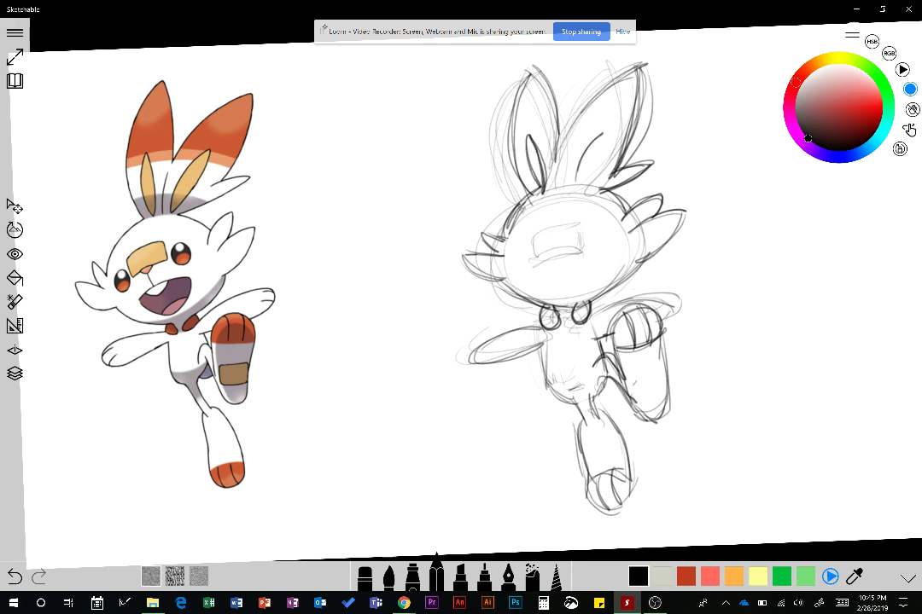
mouse_move(579, 186)
left_mouse_down()
mouse_move(602, 131)
mouse_move(582, 188)
left_mouse_up()
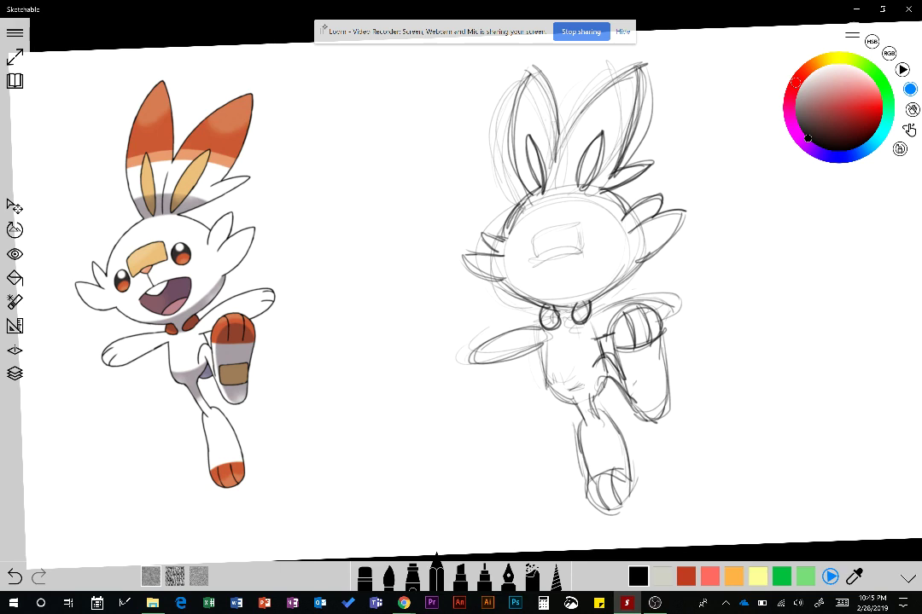
left_click_drag(508, 141, 554, 134)
left_click_drag(510, 158, 552, 151)
mouse_move(561, 156)
left_mouse_down()
mouse_move(619, 158)
mouse_move(622, 147)
left_mouse_up()
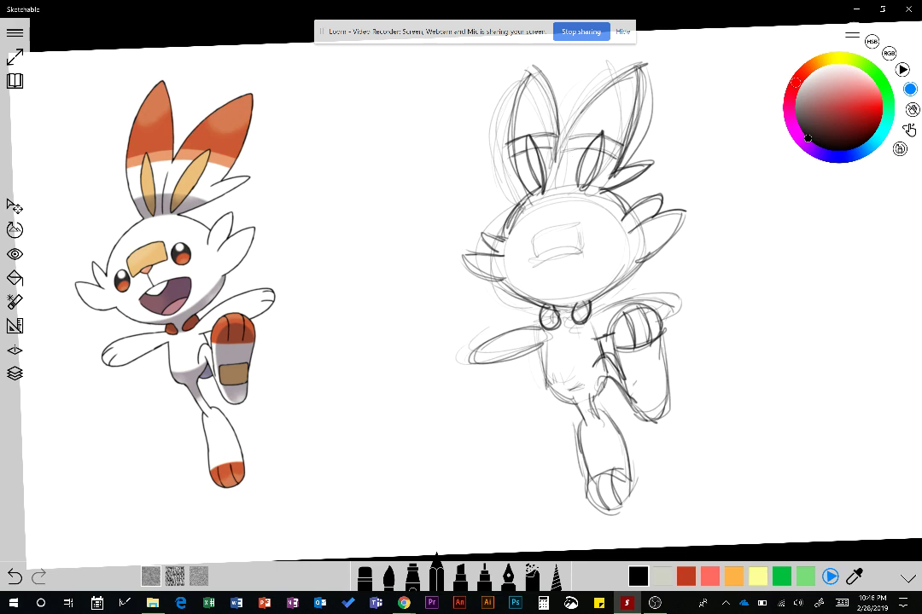
Step: Strengthen the right ear's inner edge and the left ear's tip, and draw a short line between the ear bases
left_click_drag(560, 139, 624, 73)
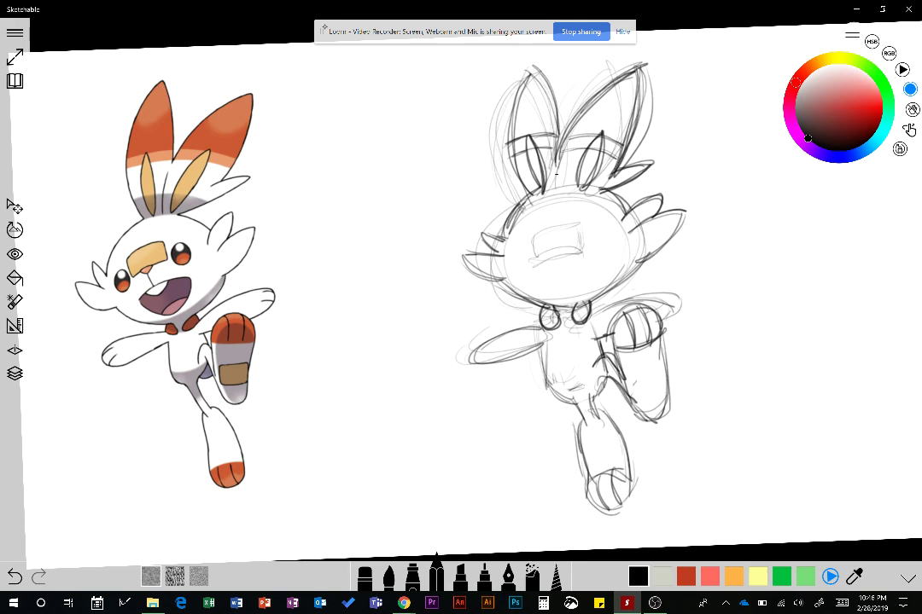
left_click_drag(559, 162, 557, 190)
left_click_drag(530, 70, 551, 103)
Step: Sketch the bandage's outline in the middle of the face with a small triangular nose below it
left_click_drag(540, 230, 583, 224)
left_click_drag(536, 258, 584, 253)
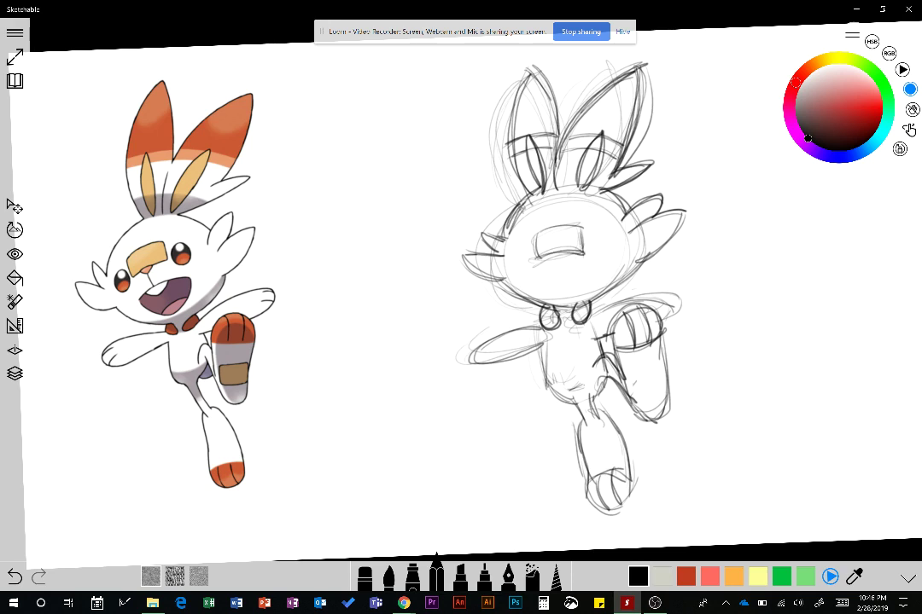
mouse_move(551, 257)
left_mouse_down()
mouse_move(562, 264)
mouse_move(576, 253)
left_mouse_up()
left_click_drag(548, 255, 559, 264)
left_click_drag(559, 264, 562, 279)
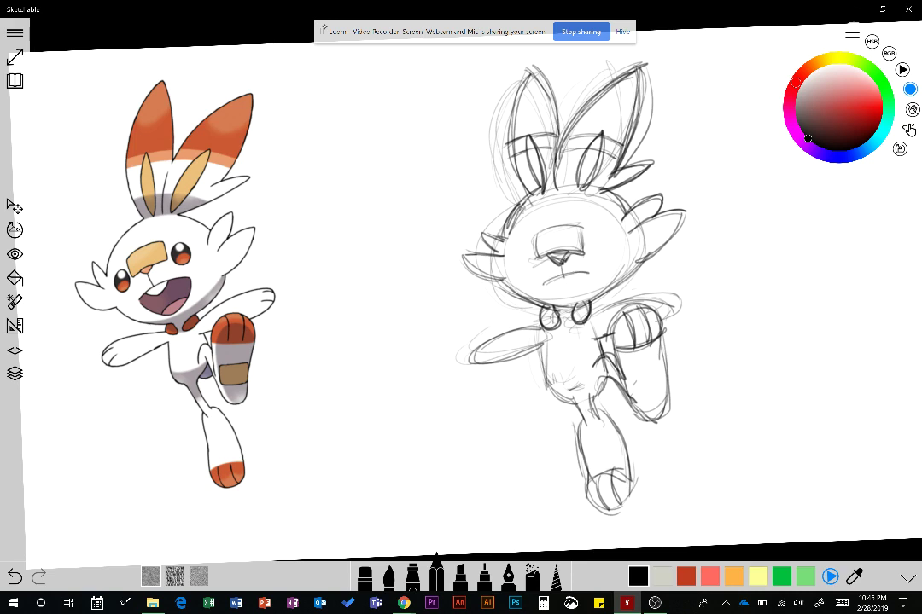
Step: Sketch the open triangular mouth below the nose and an oval eye on each side of the bandage
mouse_move(542, 275)
left_mouse_down()
mouse_move(589, 281)
mouse_move(565, 299)
left_mouse_up()
mouse_move(539, 280)
left_mouse_down()
mouse_move(566, 299)
mouse_move(586, 279)
mouse_move(540, 278)
left_mouse_up()
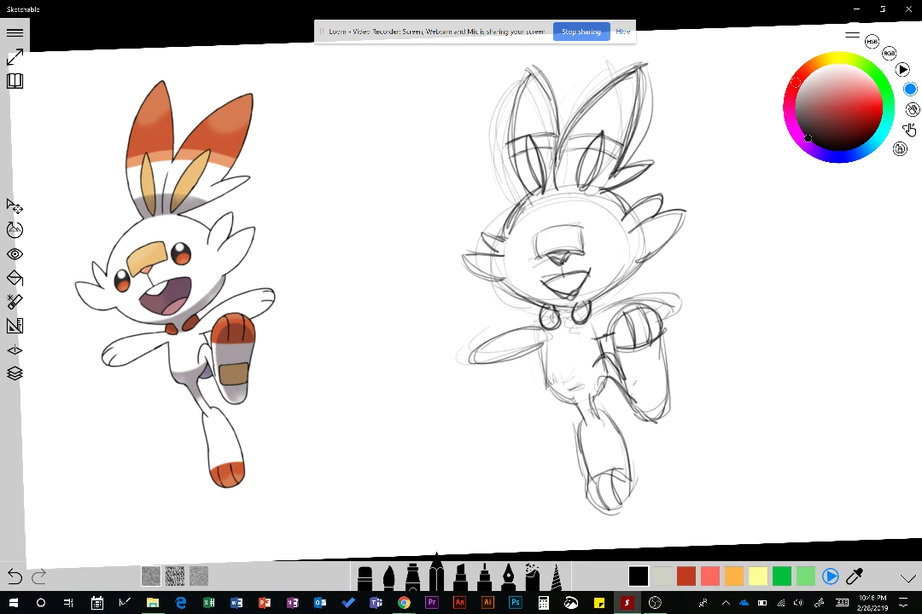
left_click_drag(592, 230, 596, 253)
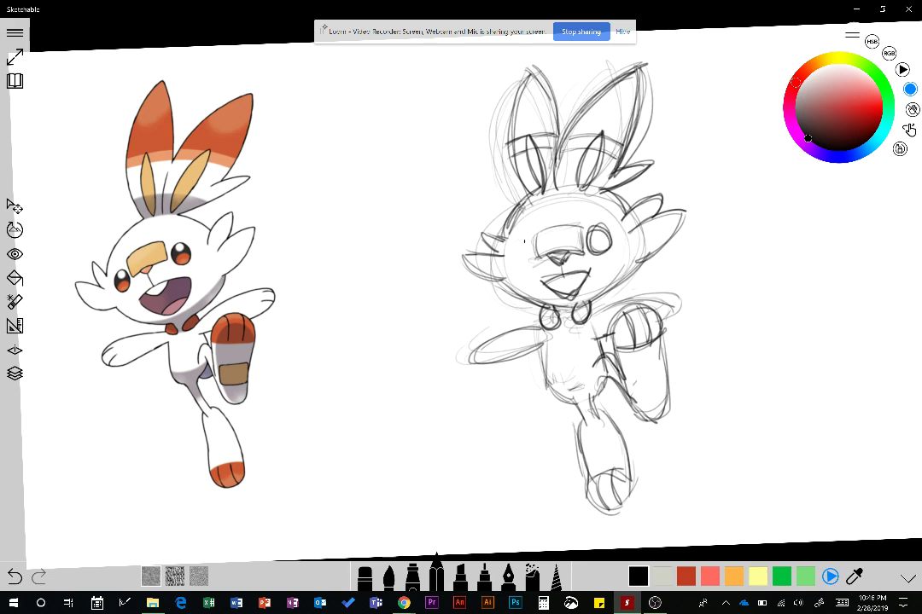
left_click_drag(524, 242, 522, 242)
mouse_move(519, 238)
left_mouse_down()
mouse_move(514, 256)
mouse_move(530, 244)
left_mouse_up()
Step: Draw a diagonal arrow pointing at the sketched head and a matching one pointing at the reference's head
left_click_drag(418, 134, 472, 199)
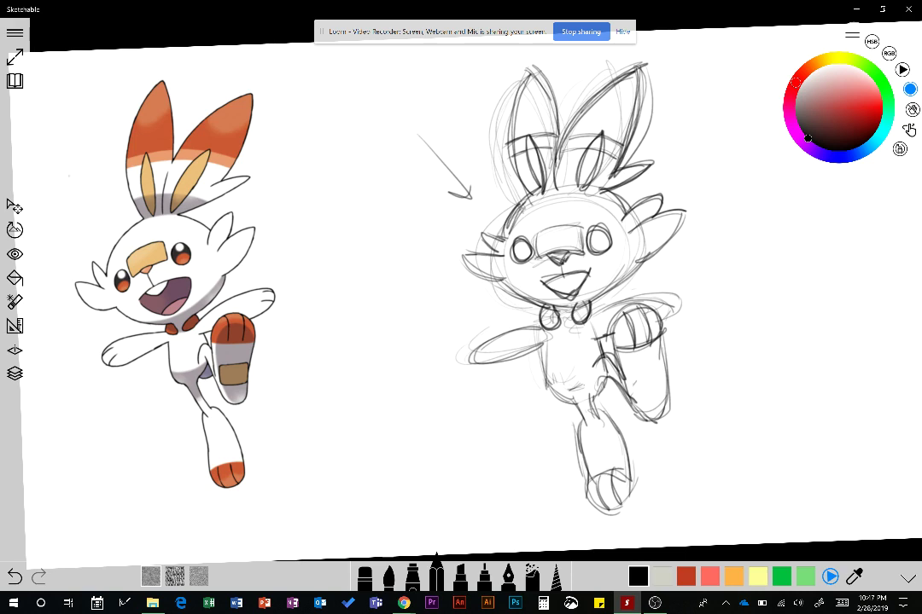
left_click_drag(63, 149, 96, 215)
left_click_drag(86, 207, 95, 216)
left_click_drag(97, 201, 96, 216)
Step: Erase the facial features and construction lines inside the sketched head
left_click(364, 577)
mouse_move(555, 253)
left_mouse_down()
mouse_move(541, 239)
mouse_move(527, 264)
mouse_move(517, 249)
mouse_move(553, 285)
mouse_move(578, 233)
mouse_move(572, 296)
mouse_move(591, 243)
mouse_move(604, 232)
mouse_move(611, 246)
mouse_move(587, 199)
mouse_move(626, 226)
left_mouse_up()
left_click_drag(563, 203, 531, 218)
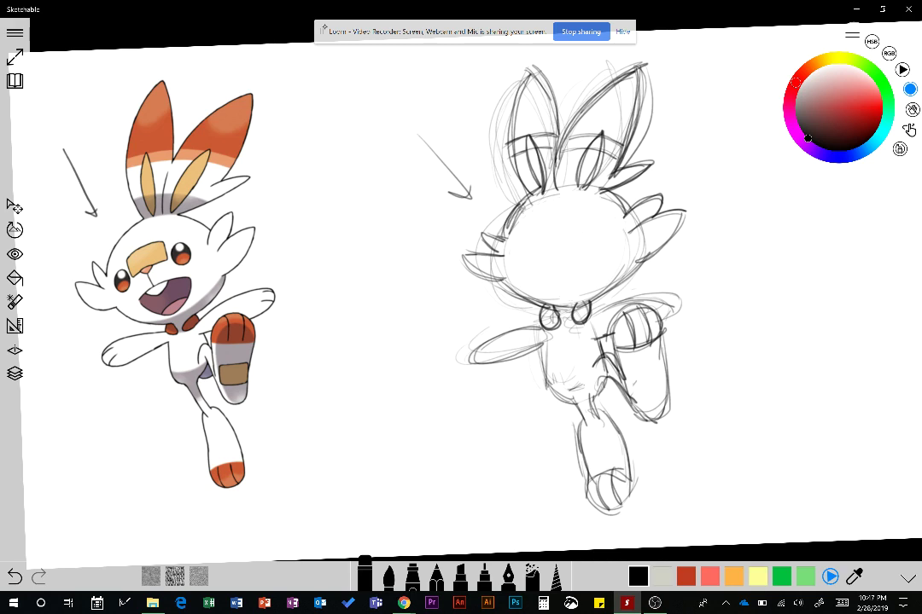
Step: Draw a curved vertical centre line down the reference's face and a matching pencil line down the sketched head
left_click(436, 575)
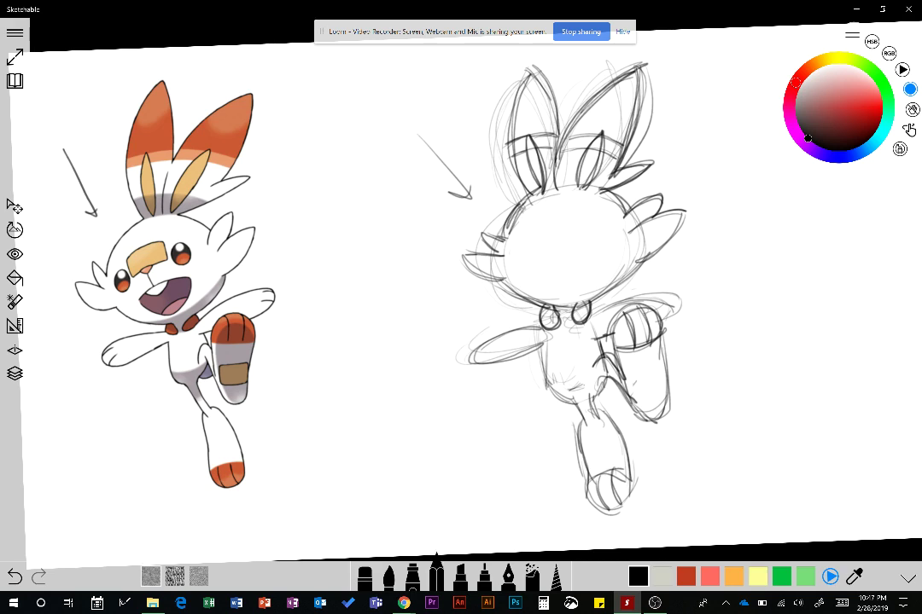
mouse_move(142, 220)
left_mouse_down()
mouse_move(138, 242)
mouse_move(182, 319)
mouse_move(149, 216)
mouse_move(182, 319)
mouse_move(159, 293)
left_mouse_up()
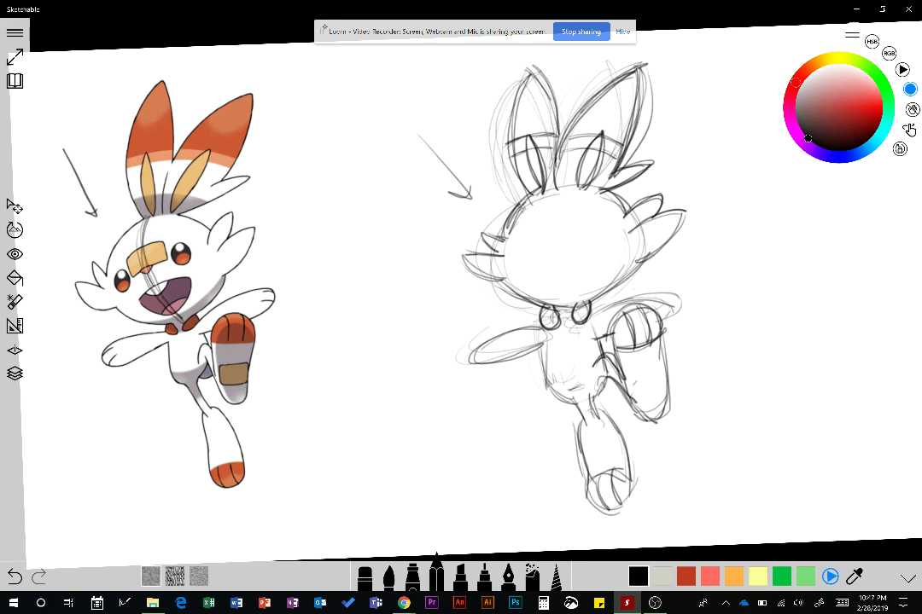
left_click_drag(545, 194, 563, 306)
left_click_drag(563, 191, 570, 310)
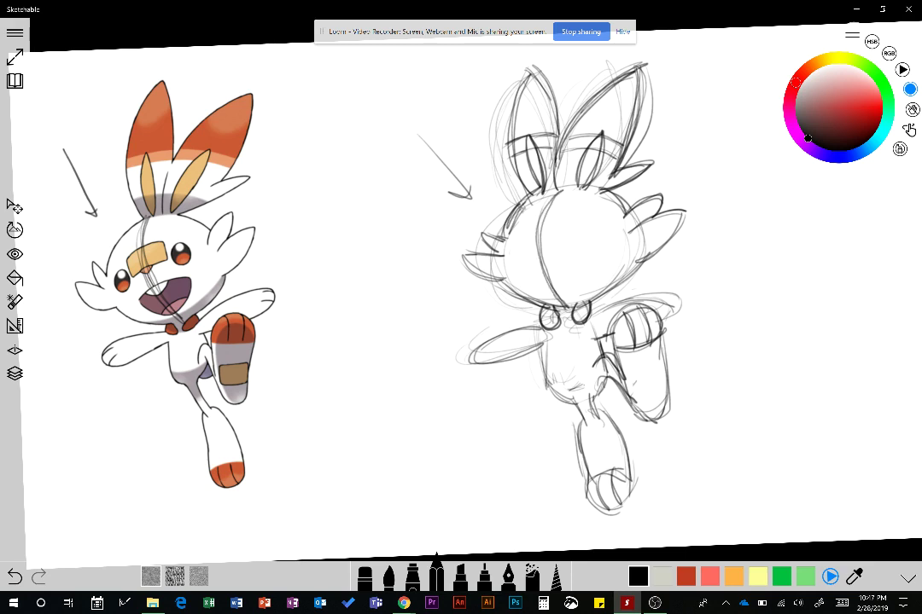
left_click_drag(554, 192, 540, 246)
left_click_drag(555, 195, 557, 296)
Step: Sketch the bandage, nose and open mouth along the face's centre line, with an oval eye on each side
left_click_drag(527, 241, 539, 229)
left_click_drag(557, 230, 559, 240)
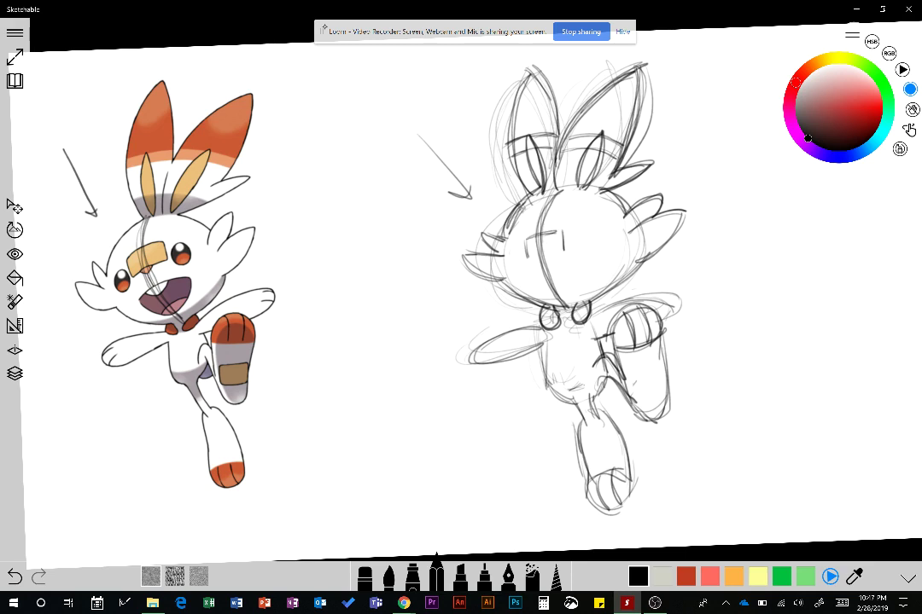
mouse_move(528, 257)
left_mouse_down()
mouse_move(564, 254)
mouse_move(542, 268)
mouse_move(549, 284)
left_mouse_up()
mouse_move(538, 284)
left_mouse_down()
mouse_move(587, 279)
mouse_move(561, 296)
mouse_move(587, 271)
mouse_move(553, 294)
left_mouse_up()
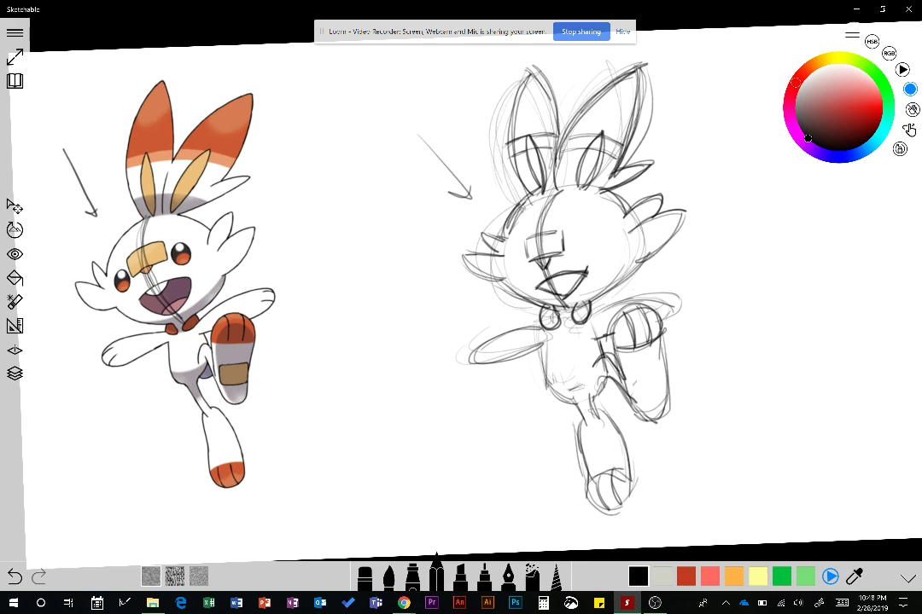
left_click_drag(515, 243, 512, 246)
mouse_move(584, 231)
left_mouse_down()
mouse_move(570, 238)
mouse_move(575, 252)
mouse_move(593, 243)
mouse_move(585, 227)
left_mouse_up()
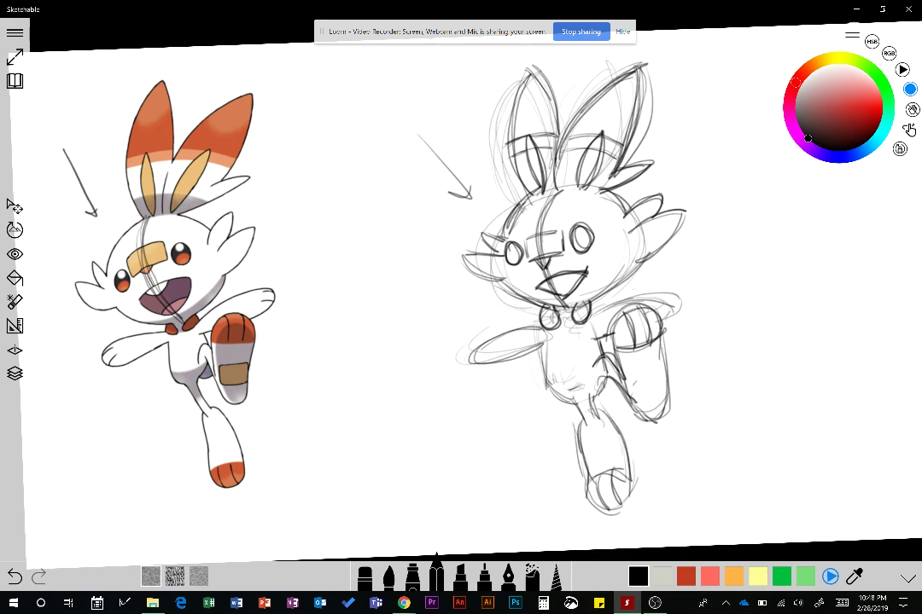
Step: Draw a curved eye-level line across the reference's face and erase the sketched eyes, bandage and mouth
left_click_drag(118, 296, 208, 247)
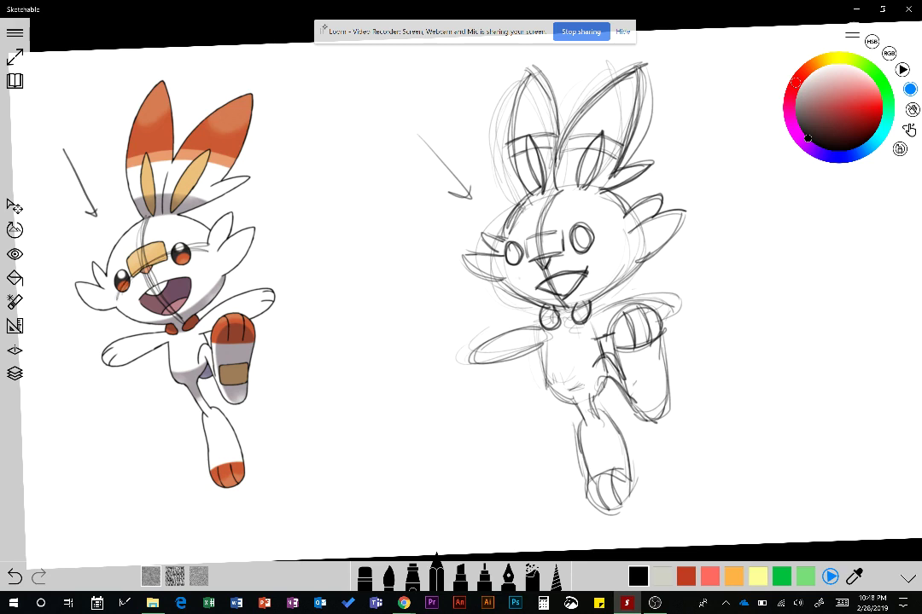
left_click(365, 577)
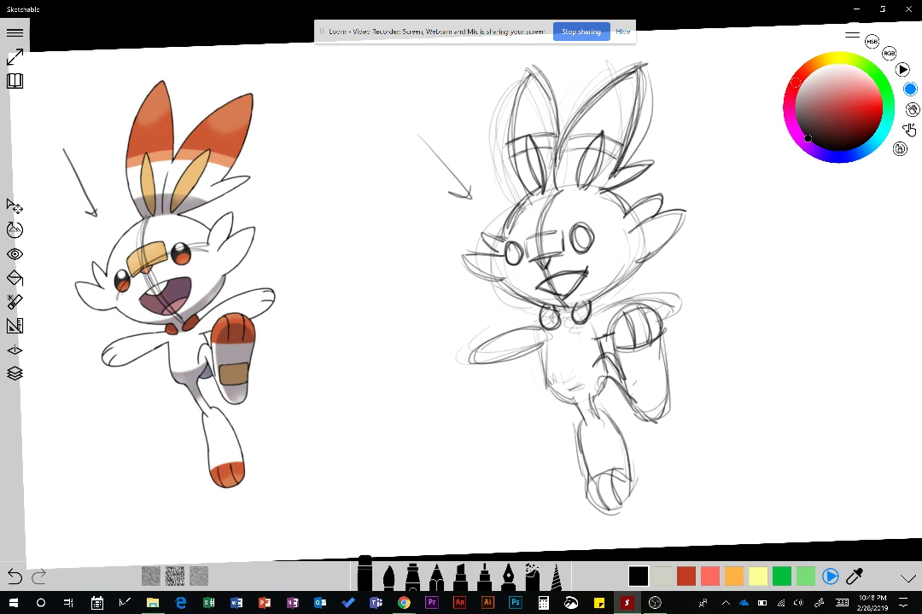
mouse_move(518, 247)
left_mouse_down()
mouse_move(519, 264)
mouse_move(507, 258)
mouse_move(507, 242)
mouse_move(538, 283)
mouse_move(538, 267)
left_mouse_up()
mouse_move(564, 229)
left_mouse_down()
mouse_move(575, 290)
mouse_move(585, 277)
mouse_move(565, 298)
left_mouse_up()
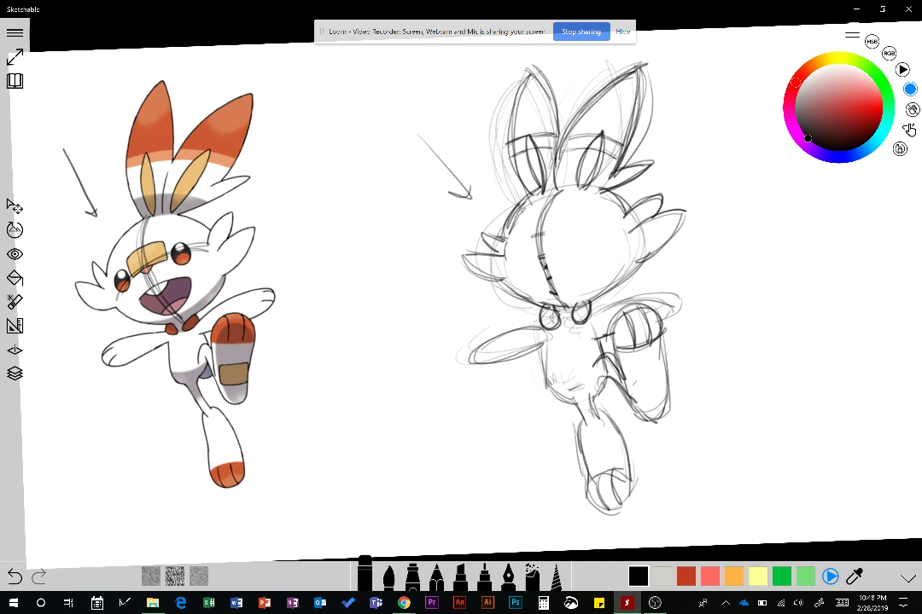
Step: Pencil a curved eye-level guideline across the sketched head and trace the bandage's outline on the reference
left_click(436, 576)
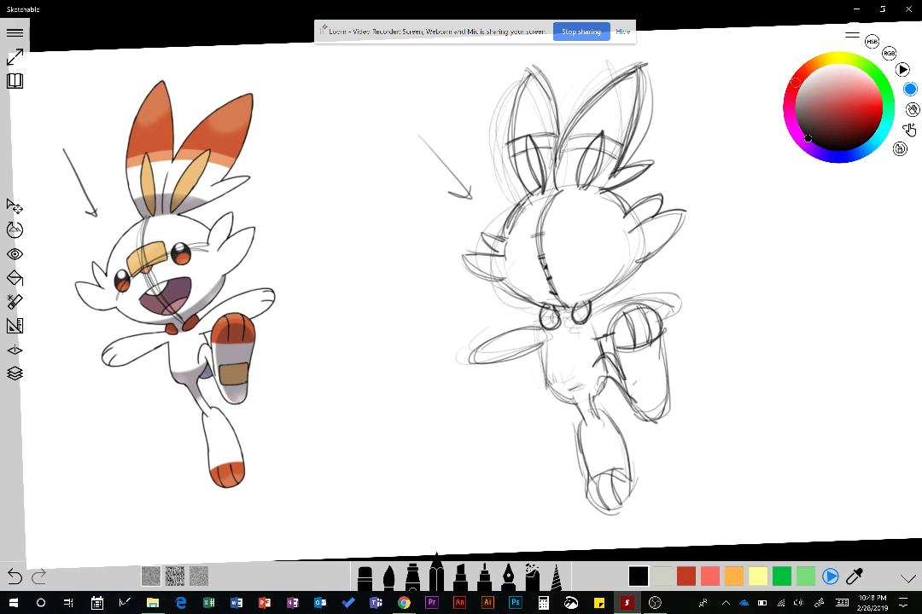
mouse_move(604, 234)
left_mouse_down()
mouse_move(518, 257)
mouse_move(505, 272)
left_mouse_up()
left_click_drag(571, 233, 610, 242)
mouse_move(503, 263)
left_mouse_down()
mouse_move(578, 233)
mouse_move(633, 246)
left_mouse_up()
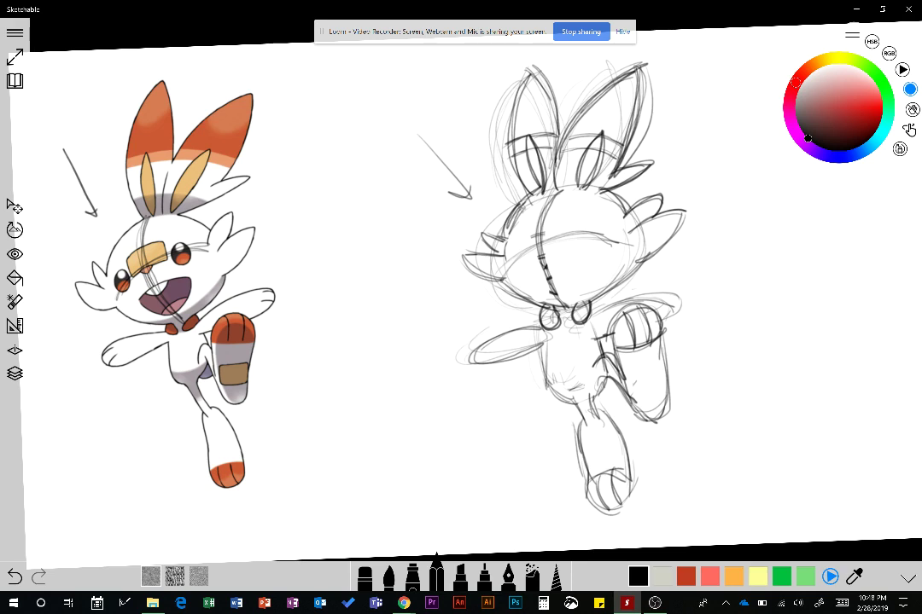
mouse_move(498, 261)
left_mouse_down()
mouse_move(606, 229)
mouse_move(627, 237)
left_mouse_up()
left_click_drag(498, 268, 621, 233)
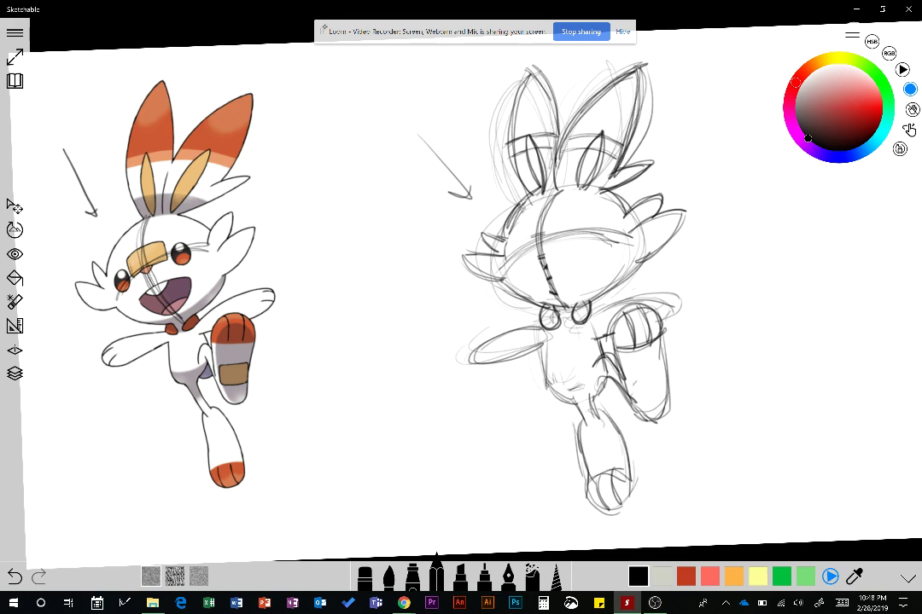
mouse_move(133, 278)
left_mouse_down()
mouse_move(167, 260)
mouse_move(157, 241)
left_mouse_up()
Step: Try a rectangular bandage over the crossing of the face guidelines and undo its strokes
mouse_move(528, 227)
left_mouse_down()
mouse_move(530, 255)
mouse_move(560, 220)
mouse_move(566, 241)
left_mouse_up()
mouse_move(561, 221)
left_mouse_down()
mouse_move(564, 243)
mouse_move(563, 233)
left_mouse_up()
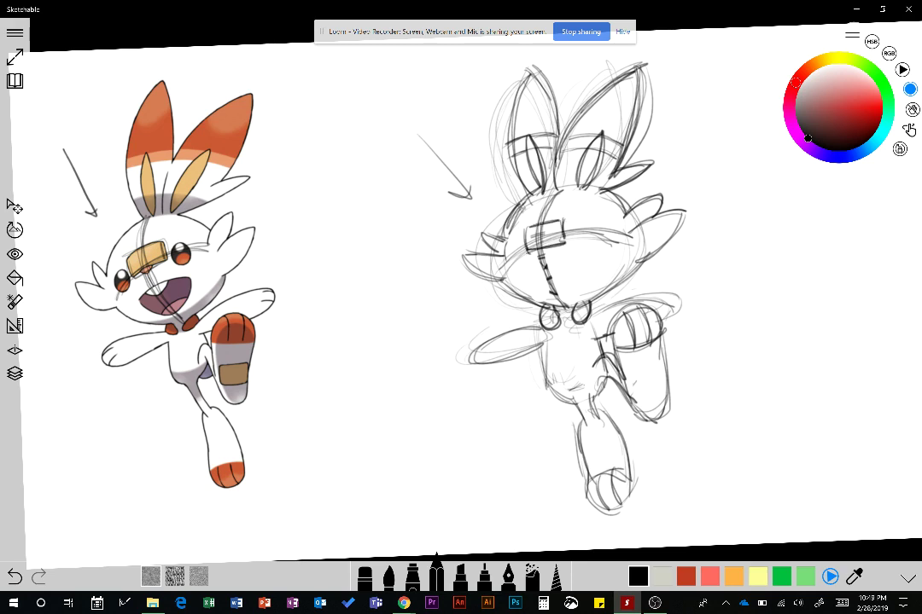
key("ctrl+z")
key("ctrl+z")
key("ctrl+z")
key("ctrl+z")
key("ctrl+z")
key("ctrl+z")
key("ctrl+z")
key("ctrl+z")
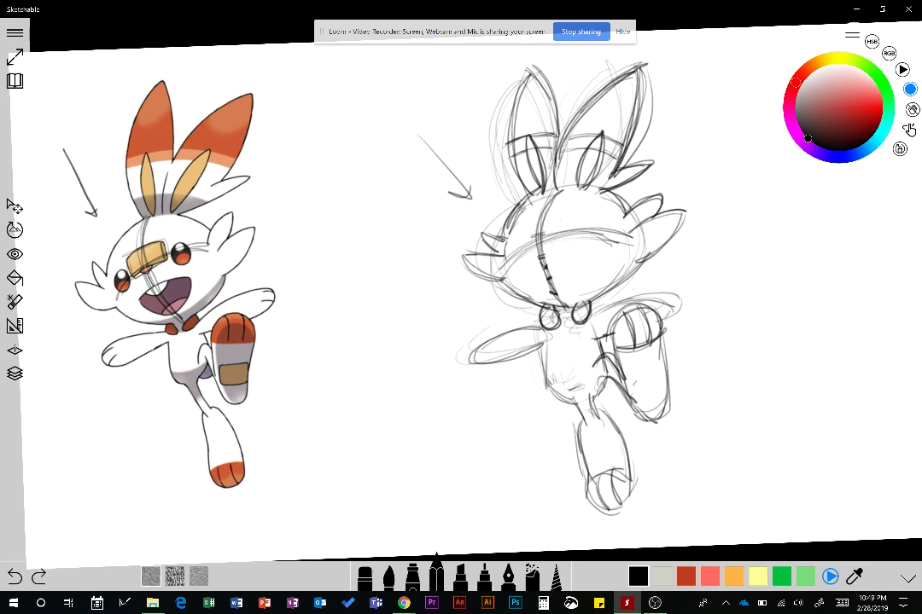
Step: Sketch a rectangular bandage, a small triangular nose and an open mouth with a tongue along the face guidelines
mouse_move(527, 228)
left_mouse_down()
mouse_move(531, 246)
mouse_move(531, 229)
mouse_move(559, 218)
mouse_move(566, 236)
mouse_move(544, 255)
mouse_move(548, 248)
mouse_move(592, 260)
left_mouse_up()
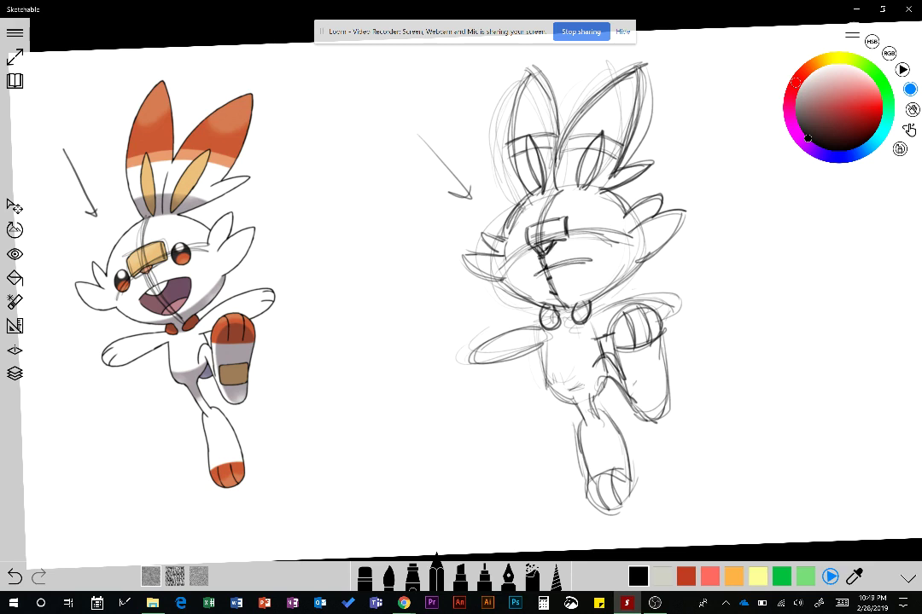
mouse_move(534, 274)
left_mouse_down()
mouse_move(553, 294)
mouse_move(567, 294)
mouse_move(589, 259)
left_mouse_up()
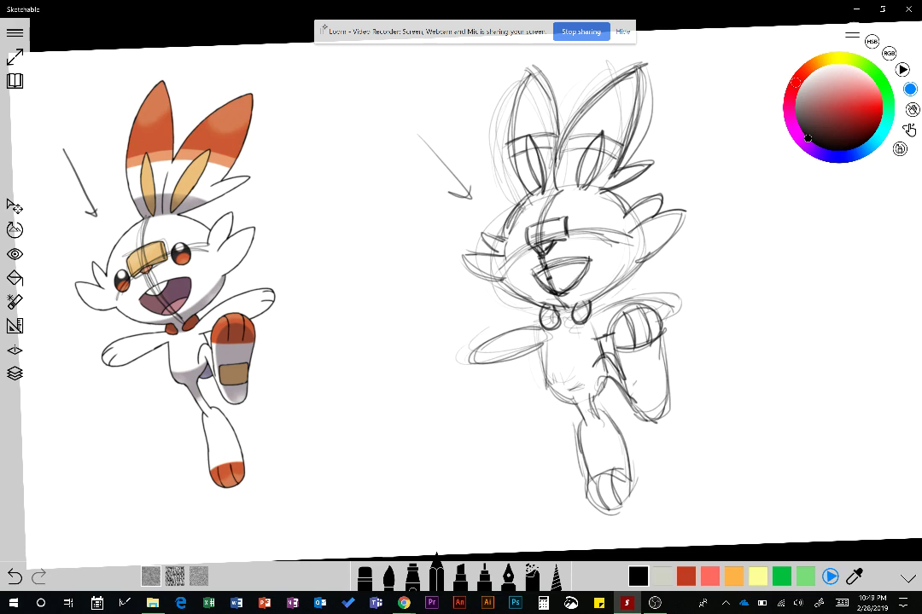
left_click_drag(552, 288, 576, 276)
Step: Try round eyes on both sides of the bandage and undo their strokes
left_click_drag(524, 242, 519, 239)
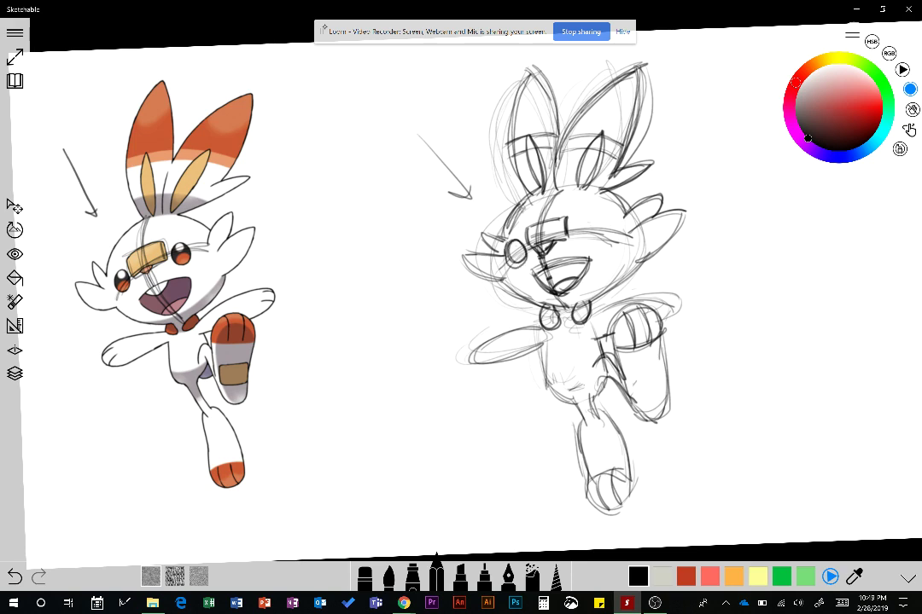
left_click_drag(590, 223, 587, 220)
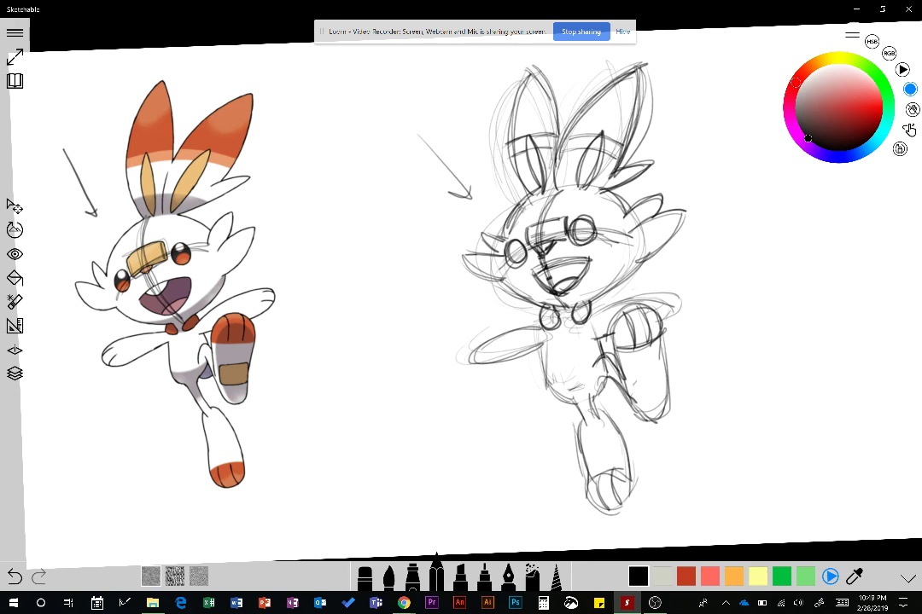
key("ctrl+z")
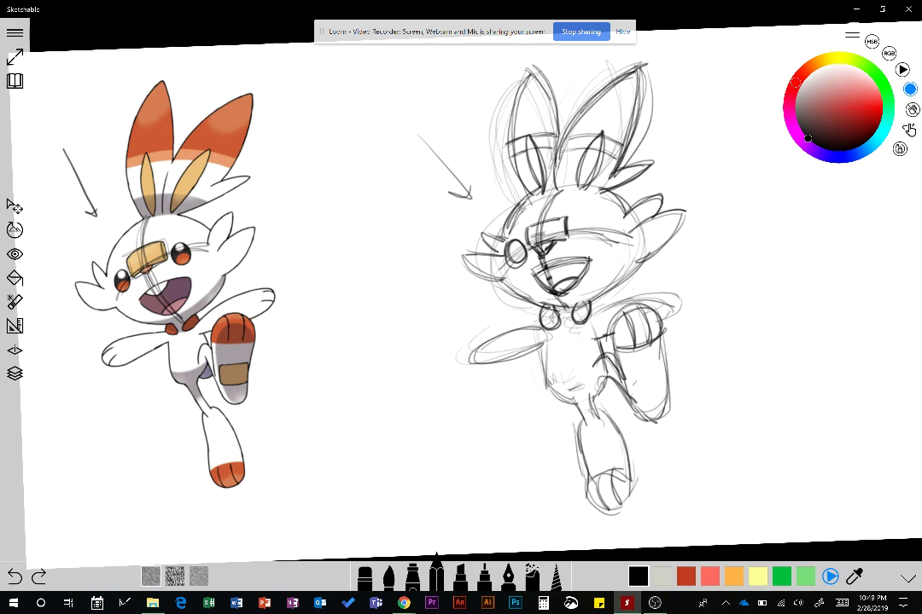
mouse_move(597, 216)
left_mouse_down()
mouse_move(582, 215)
mouse_move(599, 217)
left_mouse_up()
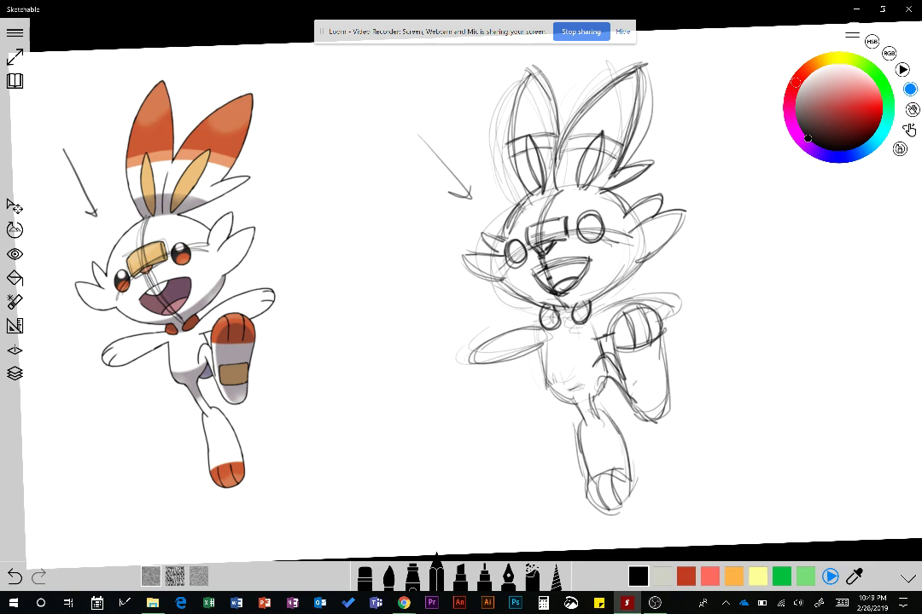
key("ctrl+z")
key("ctrl+z")
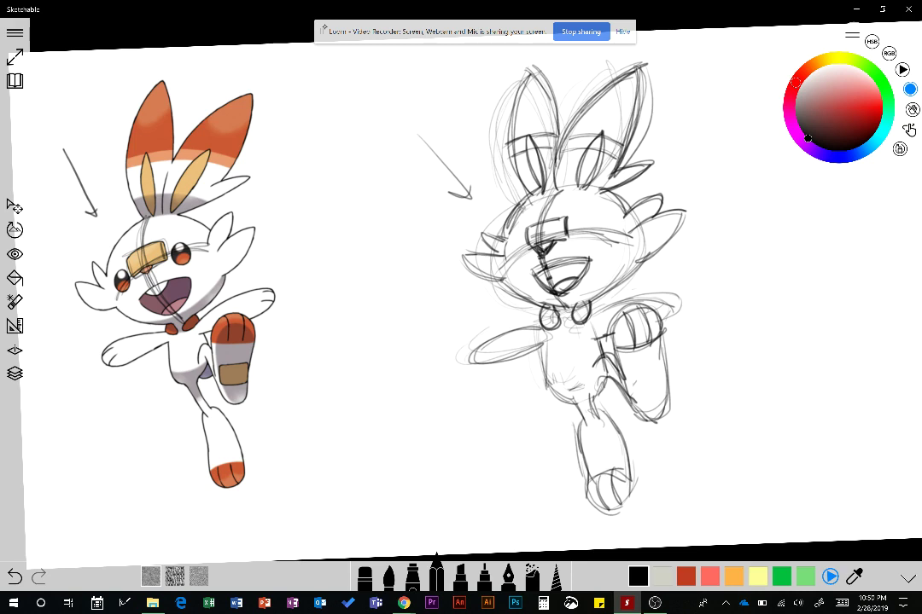
Step: Sketch a narrow oval eye on each side of the bandage and darken the lower edge of the left cheek tuft
mouse_move(585, 222)
left_mouse_down()
mouse_move(594, 246)
mouse_move(588, 220)
left_mouse_up()
left_click_drag(520, 240, 516, 241)
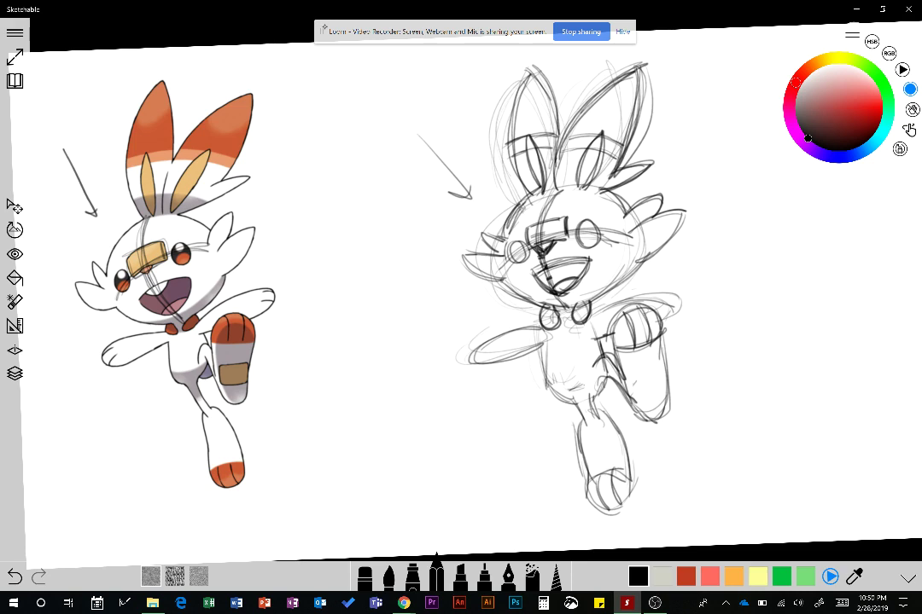
key("ctrl+z")
mouse_move(522, 240)
left_mouse_down()
mouse_move(516, 258)
mouse_move(516, 242)
mouse_move(524, 255)
mouse_move(516, 242)
left_mouse_up()
mouse_move(465, 253)
left_mouse_down()
mouse_move(501, 262)
mouse_move(505, 282)
left_mouse_up()
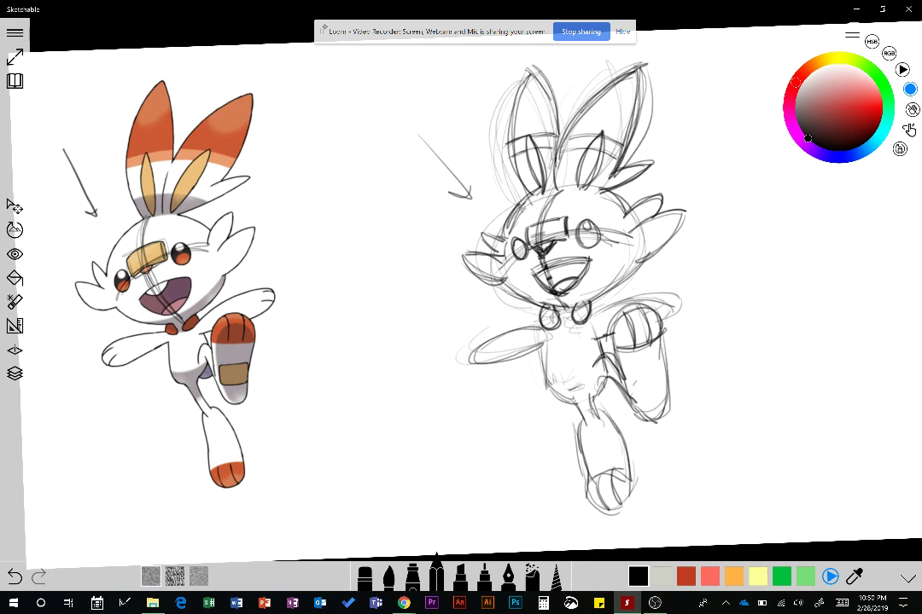
Step: Add round highlights, dark shading and curved lower lines inside both eyes
left_click_drag(586, 220, 587, 220)
mouse_move(517, 241)
left_mouse_down()
mouse_move(525, 250)
mouse_move(518, 255)
left_mouse_up()
left_click_drag(584, 233, 598, 237)
mouse_move(578, 225)
left_mouse_down()
mouse_move(578, 239)
mouse_move(594, 231)
left_mouse_up()
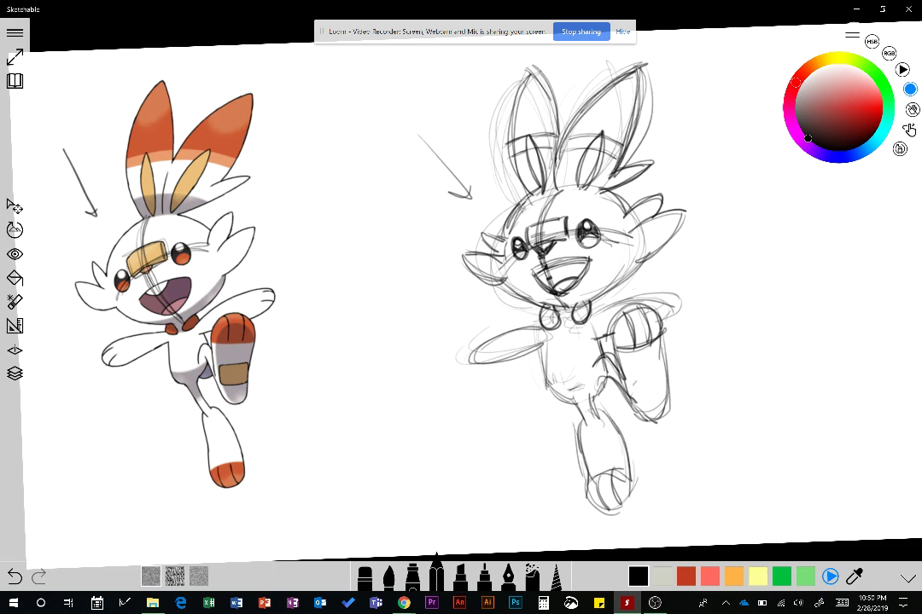
Step: Erase the guidelines across the forehead, inside the bandage and below the nose using a smaller eraser
scroll(597, 239, "up", 5)
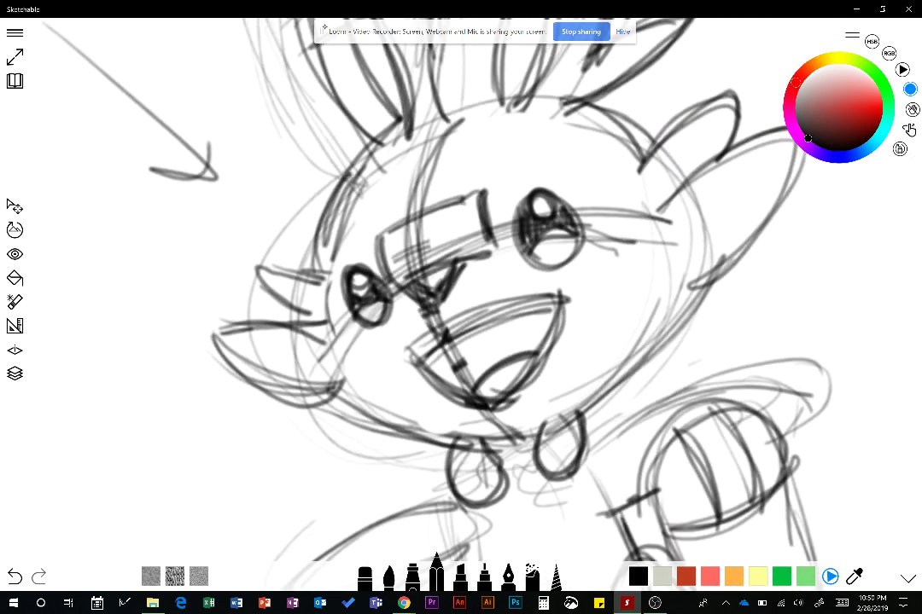
left_click(364, 578)
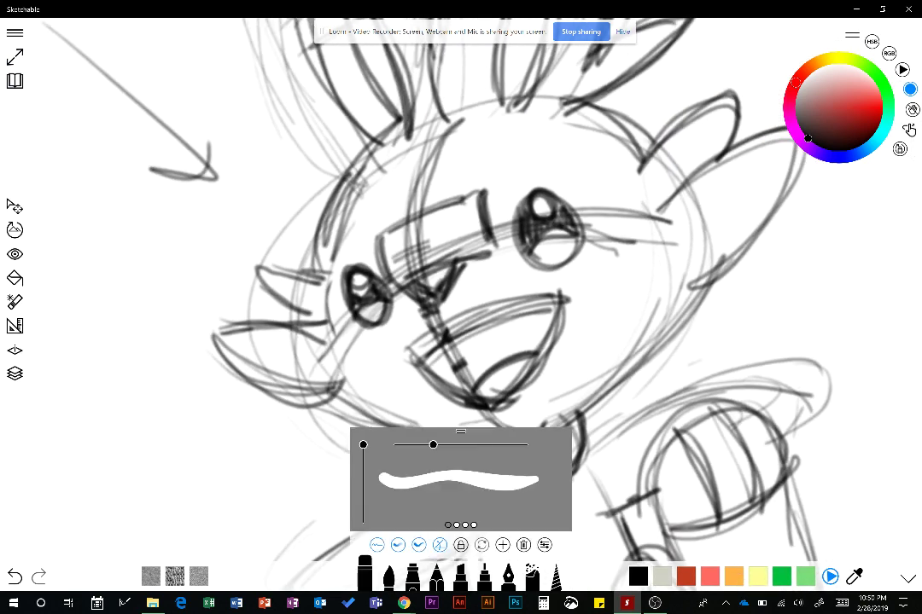
left_click_drag(433, 444, 405, 445)
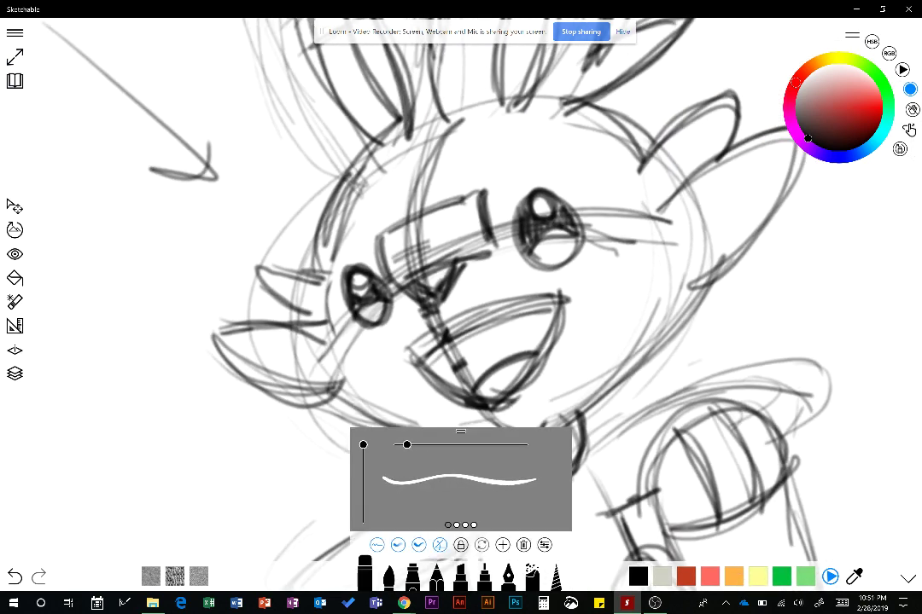
mouse_move(457, 135)
left_mouse_down()
mouse_move(423, 175)
mouse_move(411, 222)
left_mouse_up()
left_click_drag(416, 183, 431, 137)
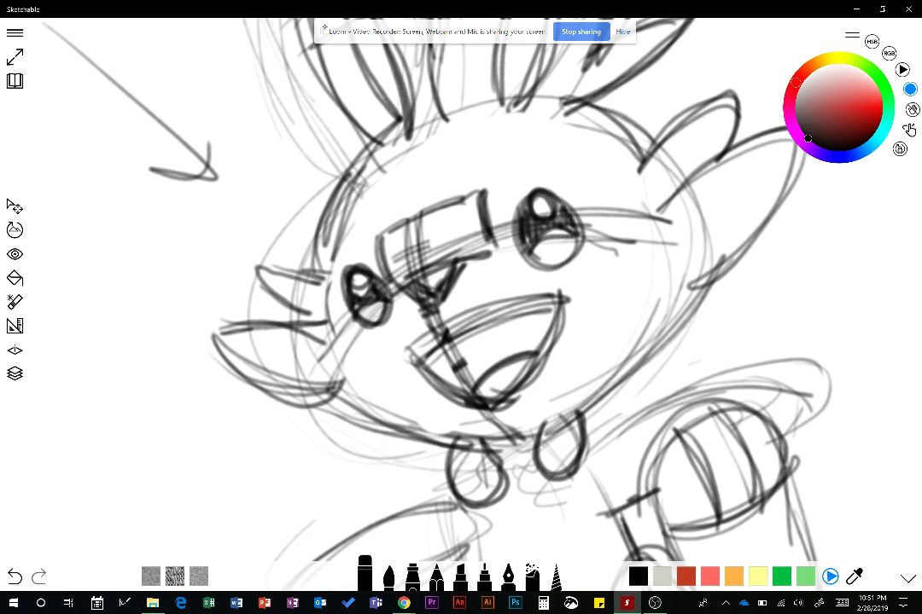
mouse_move(423, 223)
left_mouse_down()
mouse_move(410, 263)
mouse_move(468, 238)
left_mouse_up()
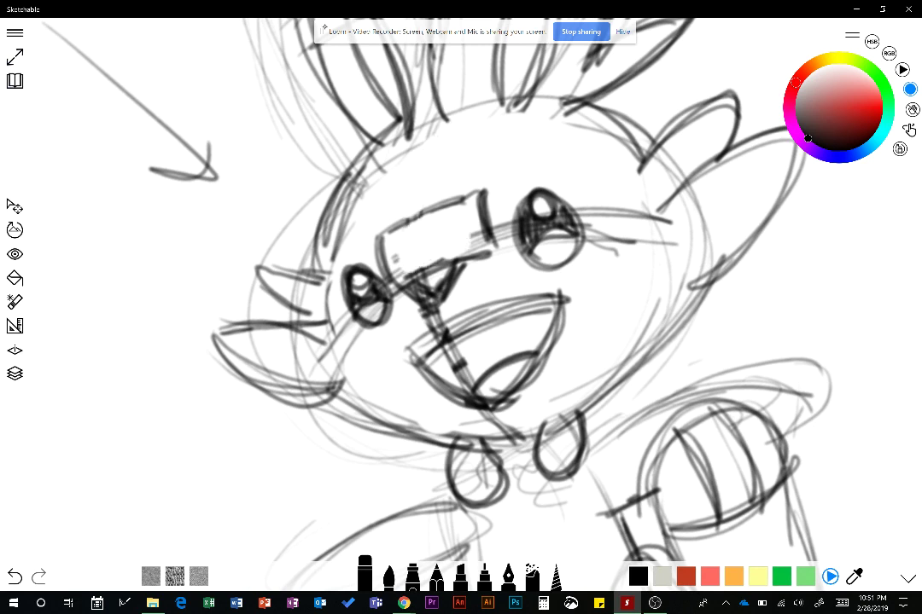
left_click_drag(404, 255, 392, 261)
mouse_move(430, 316)
left_mouse_down()
mouse_move(418, 343)
mouse_move(425, 333)
left_mouse_up()
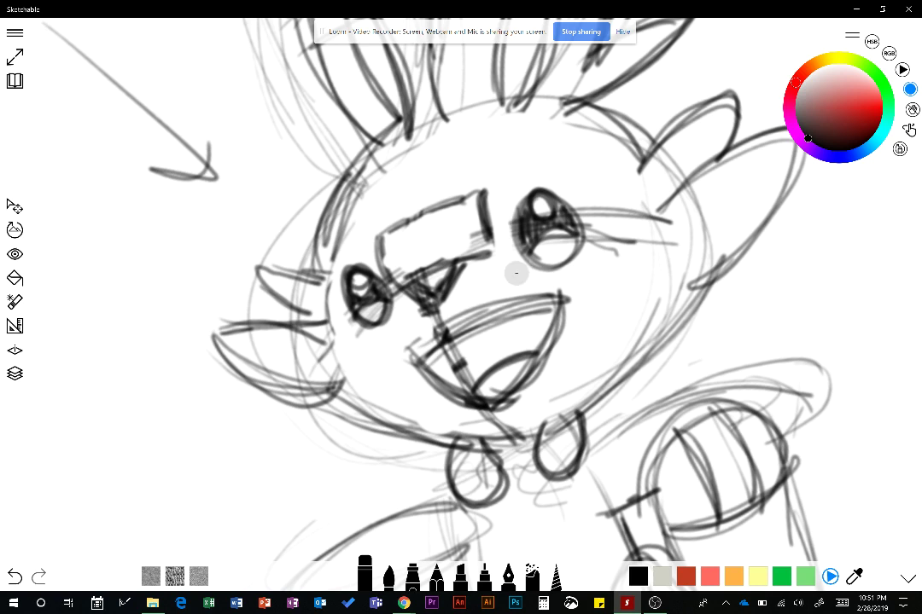
Step: Erase the eye-level guideline beside the right eye and the head construction lines crossing both cheek tufts
left_click_drag(515, 214, 529, 229)
left_click_drag(600, 249, 620, 254)
mouse_move(609, 206)
left_mouse_down()
mouse_move(620, 248)
mouse_move(649, 213)
mouse_move(676, 266)
mouse_move(702, 195)
mouse_move(705, 232)
mouse_move(690, 286)
mouse_move(655, 316)
mouse_move(664, 317)
left_mouse_up()
mouse_move(650, 191)
left_mouse_down()
mouse_move(672, 164)
mouse_move(680, 179)
left_mouse_up()
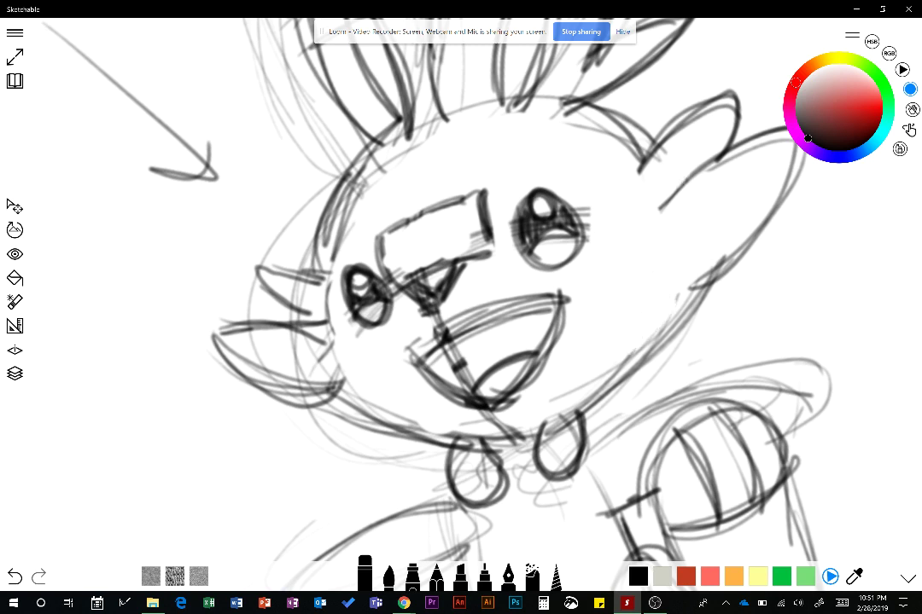
mouse_move(296, 356)
left_mouse_down()
mouse_move(318, 361)
mouse_move(298, 367)
mouse_move(338, 386)
mouse_move(300, 347)
mouse_move(331, 340)
mouse_move(302, 289)
mouse_move(327, 292)
left_mouse_up()
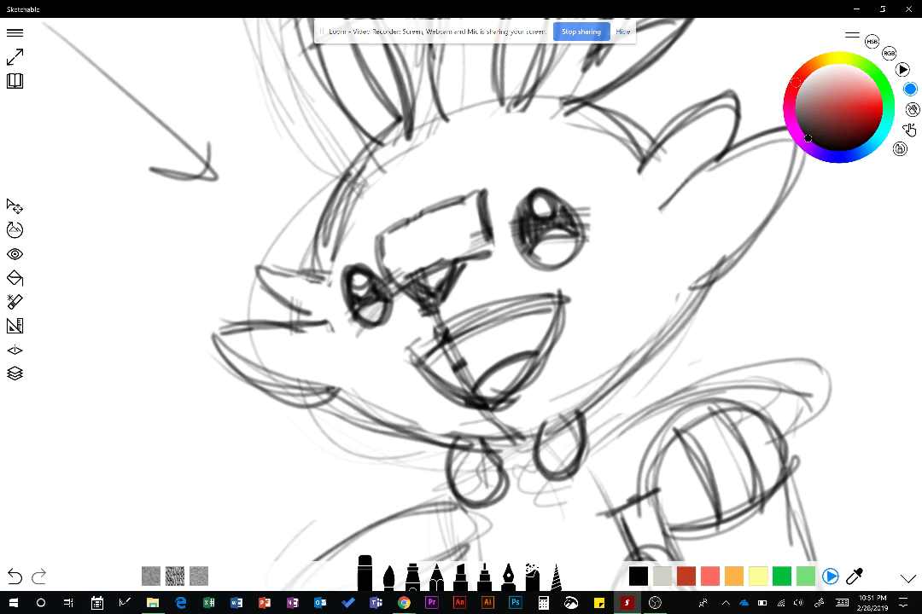
Step: Erase the construction lines between the bases of the ears and along the upper right of the head
mouse_move(472, 141)
left_mouse_down()
mouse_move(458, 231)
mouse_move(422, 174)
mouse_move(453, 174)
left_mouse_up()
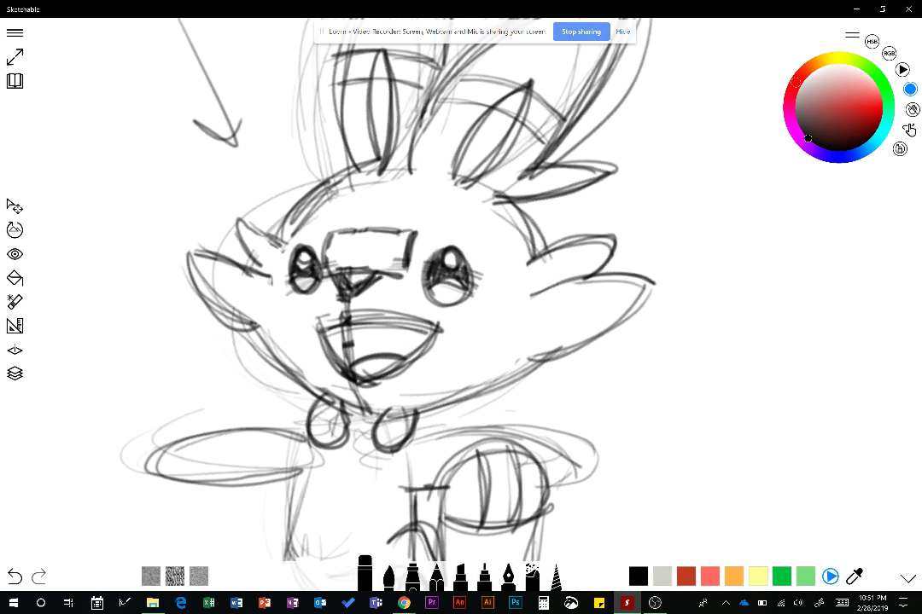
mouse_move(363, 149)
left_mouse_down()
mouse_move(365, 171)
mouse_move(383, 176)
left_mouse_up()
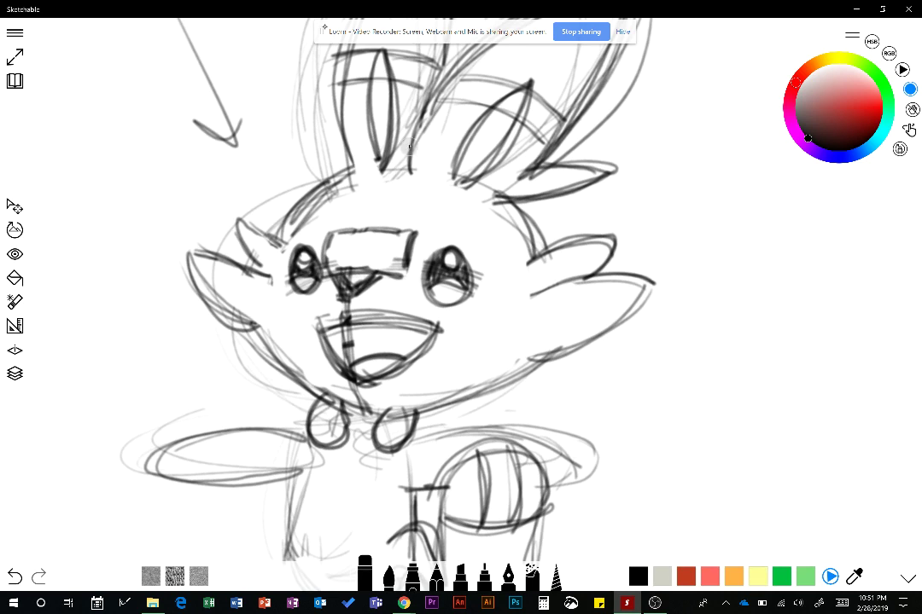
left_click_drag(407, 134, 397, 168)
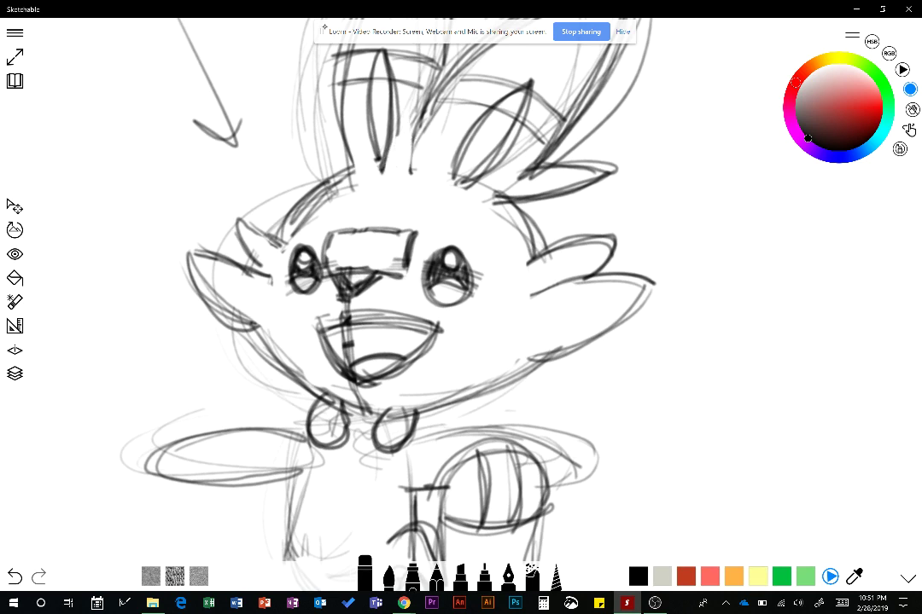
left_click_drag(495, 201, 526, 236)
Step: Erase the centre guideline and doubled lines around the mouth, and pencil a short line joining the nose to the mouth
scroll(461, 290, "up", 3)
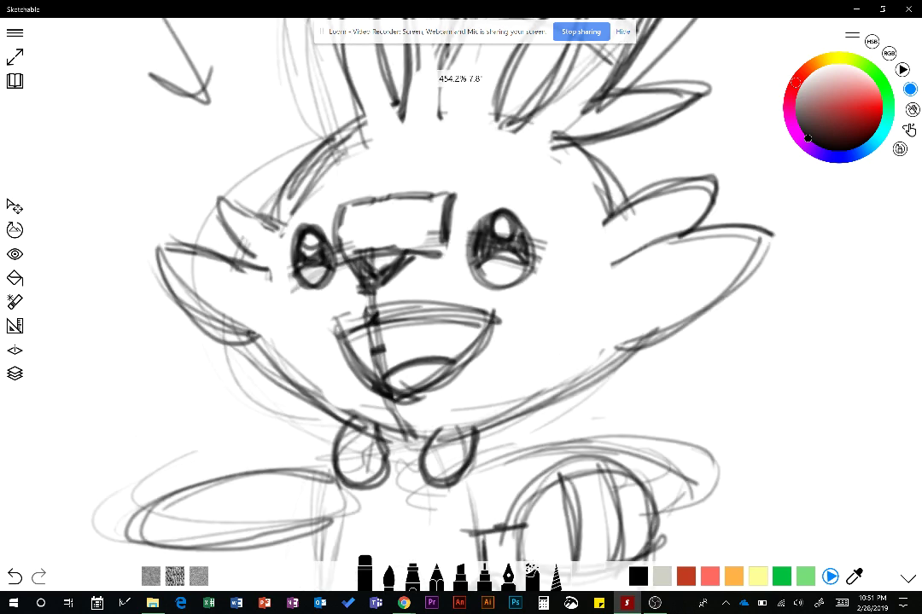
mouse_move(408, 323)
left_mouse_down()
mouse_move(414, 341)
mouse_move(403, 323)
mouse_move(427, 317)
mouse_move(413, 364)
mouse_move(411, 321)
mouse_move(502, 310)
left_mouse_up()
mouse_move(403, 296)
left_mouse_down()
mouse_move(423, 297)
mouse_move(370, 311)
left_mouse_up()
left_click_drag(434, 294, 514, 285)
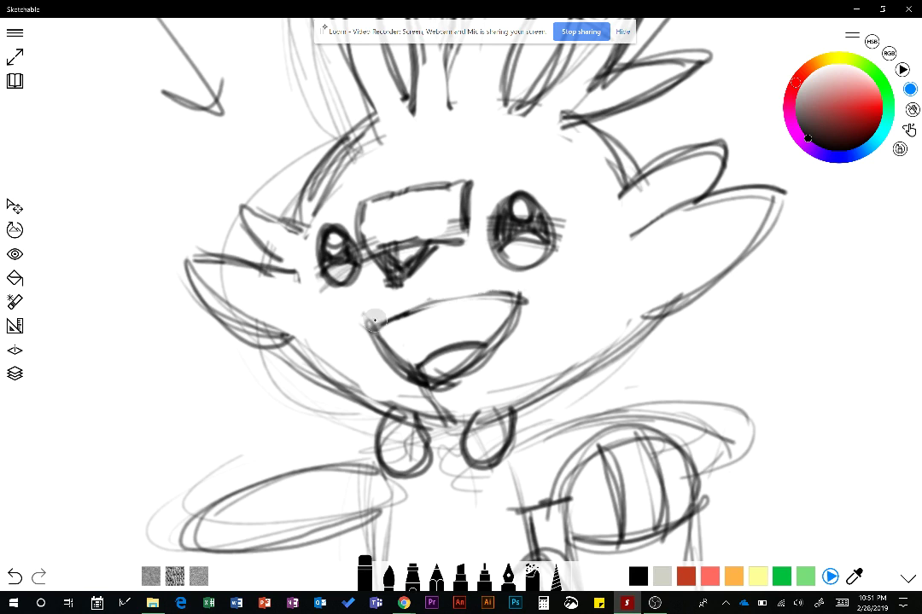
left_click_drag(380, 315, 364, 328)
left_click(436, 575)
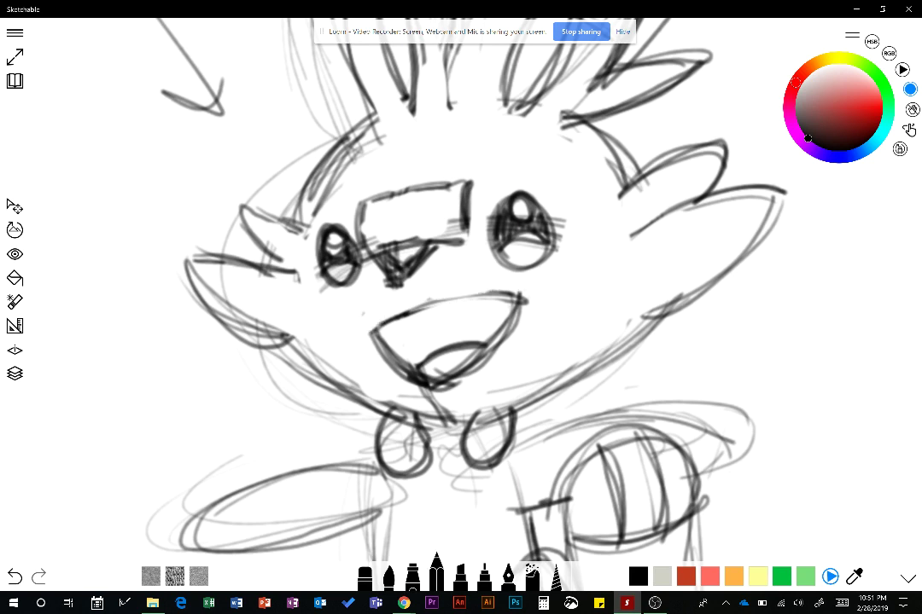
left_click_drag(407, 279, 423, 307)
Step: Pencil a firmer outline of the left arm and add finger lines to its paw
scroll(461, 291, "down", 5)
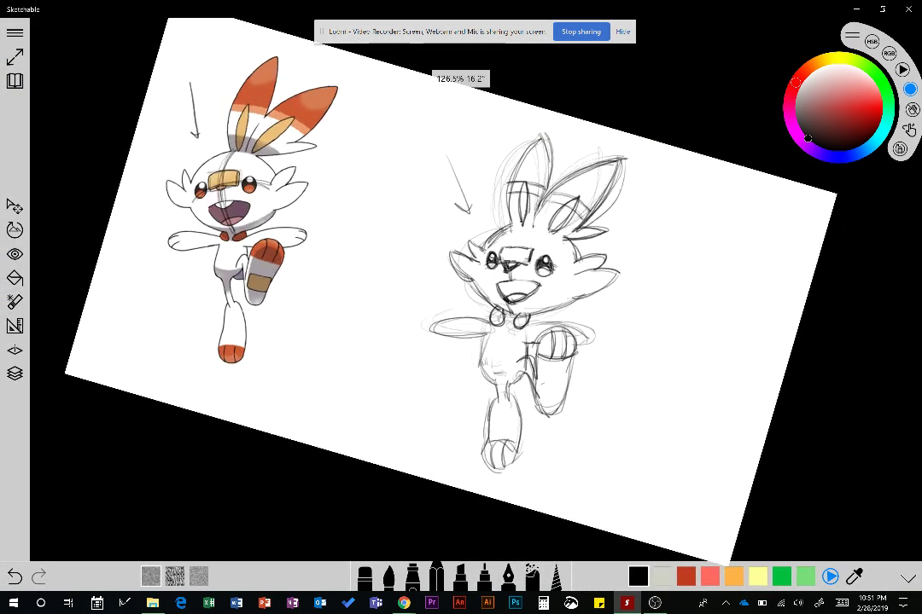
scroll(461, 290, "up", 2)
scroll(460, 290, "down", 2)
scroll(461, 290, "up", 2)
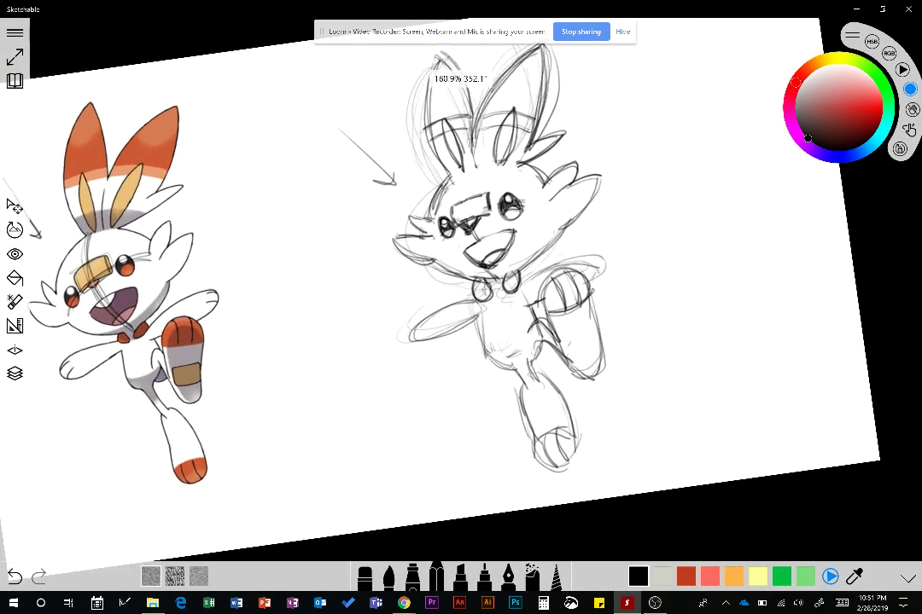
scroll(461, 342, "up", 1)
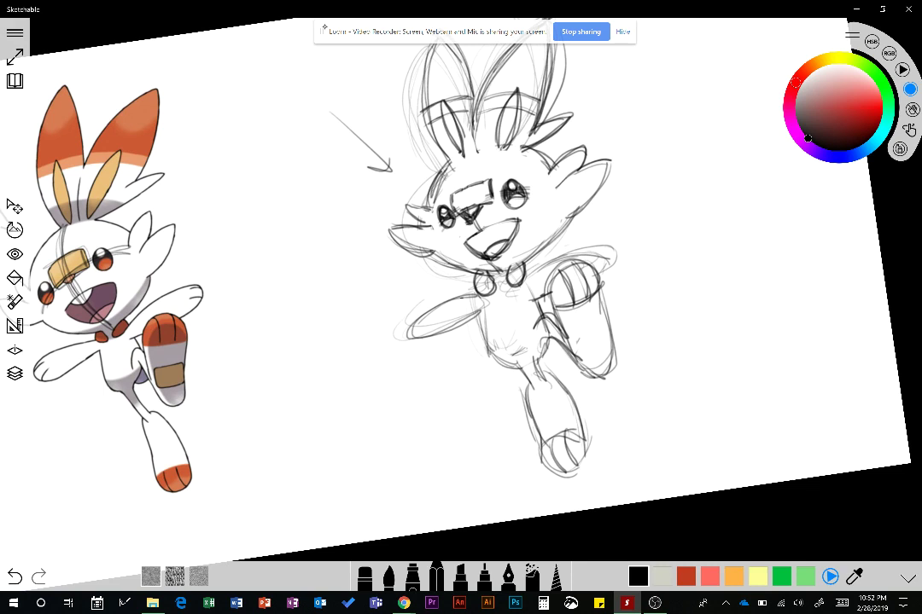
mouse_move(480, 297)
left_mouse_down()
mouse_move(455, 302)
mouse_move(408, 335)
mouse_move(483, 313)
left_mouse_up()
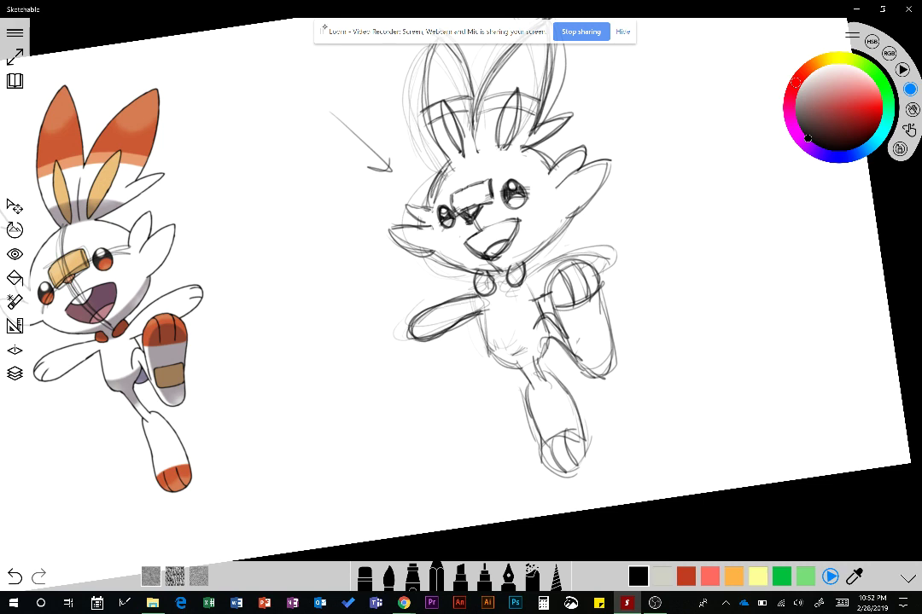
mouse_move(423, 320)
left_mouse_down()
mouse_move(411, 334)
mouse_move(420, 340)
left_mouse_up()
scroll(636, 242, "up", 1)
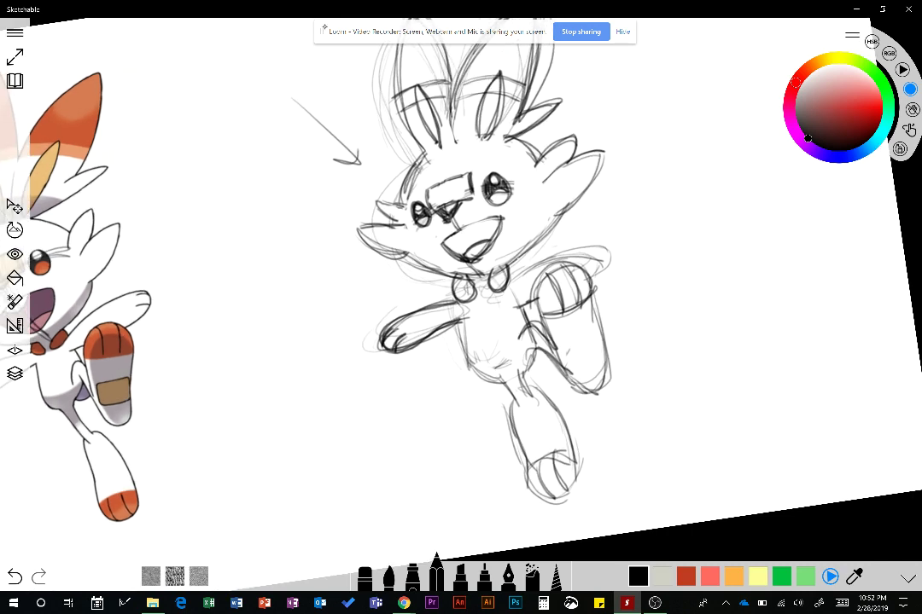
Step: Pencil the right arm's outline behind the raised foot, with finger lines on its paw
left_click_drag(512, 282, 596, 248)
left_click_drag(512, 302, 533, 296)
mouse_move(586, 278)
left_mouse_down()
mouse_move(604, 267)
mouse_move(576, 251)
mouse_move(611, 266)
left_mouse_up()
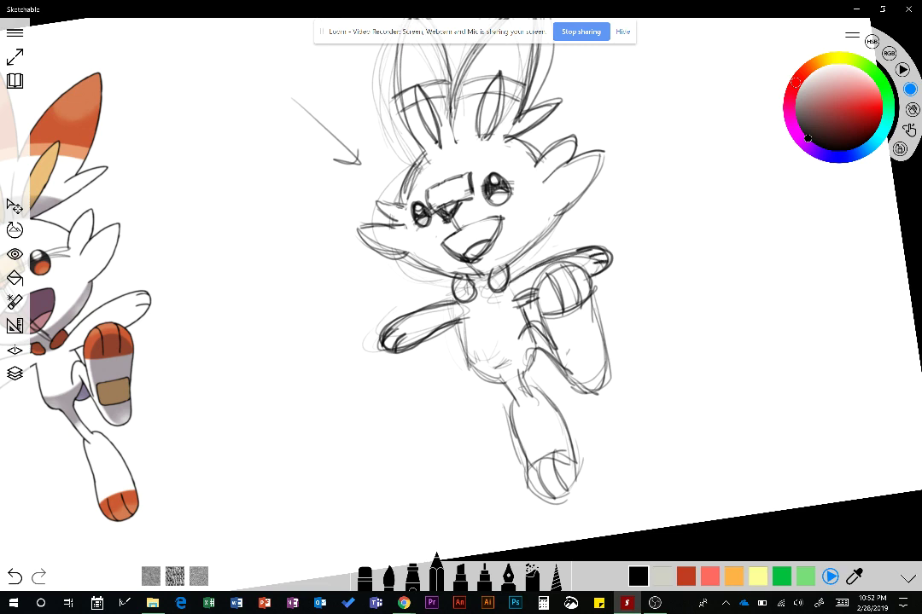
Step: Erase the stray strokes under the right arm and redraw the torso's edge beside the raised leg
left_click(365, 575)
left_click_drag(530, 315, 536, 304)
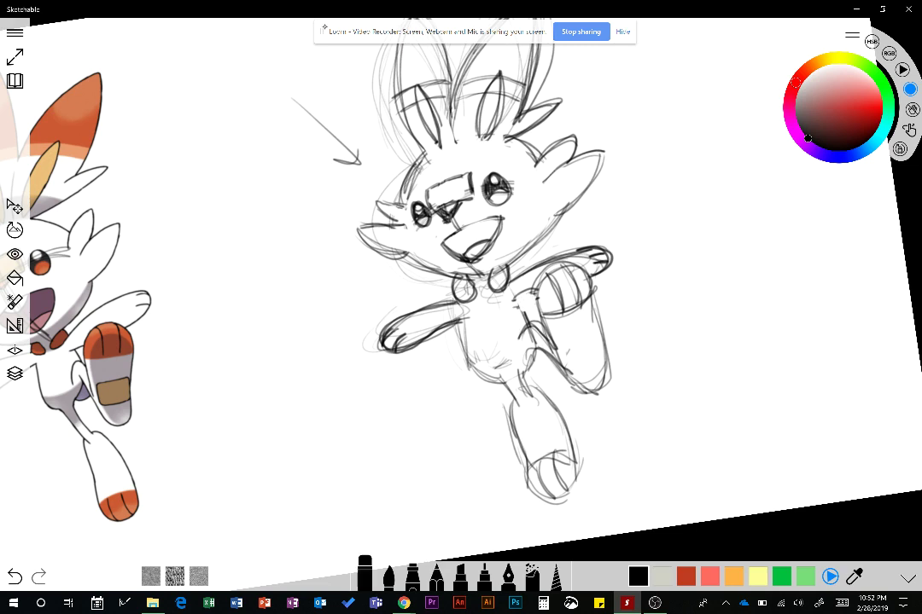
left_click(436, 568)
left_click_drag(520, 295, 528, 321)
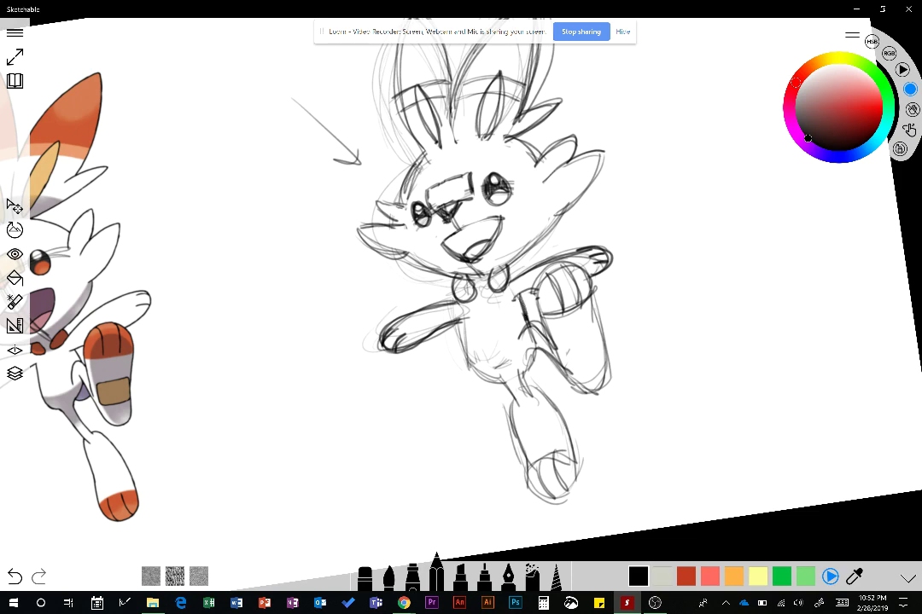
Step: Draw a short diagonal line above the right arm on the reference
mouse_move(471, 243)
left_mouse_down()
mouse_move(542, 249)
mouse_move(623, 294)
left_mouse_up()
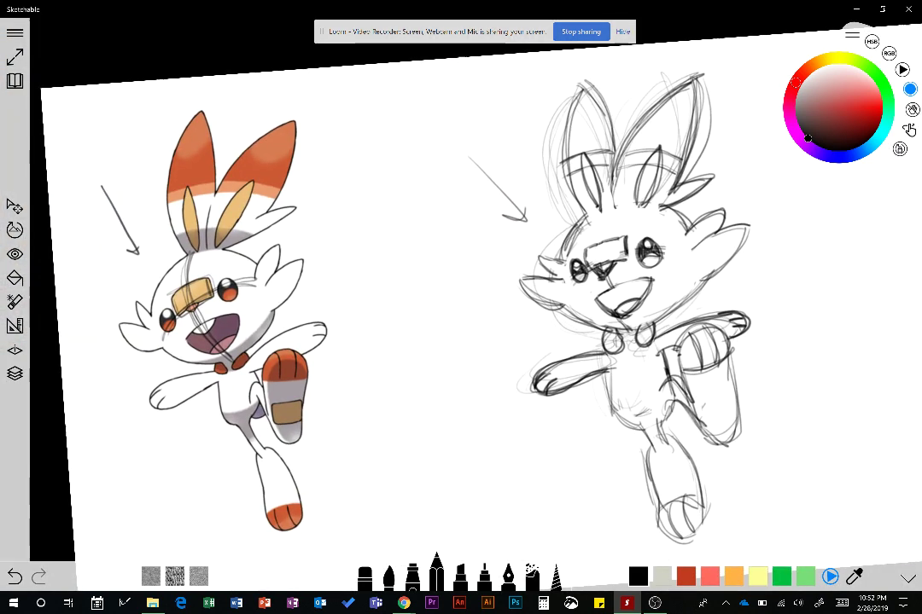
left_click_drag(309, 295, 274, 331)
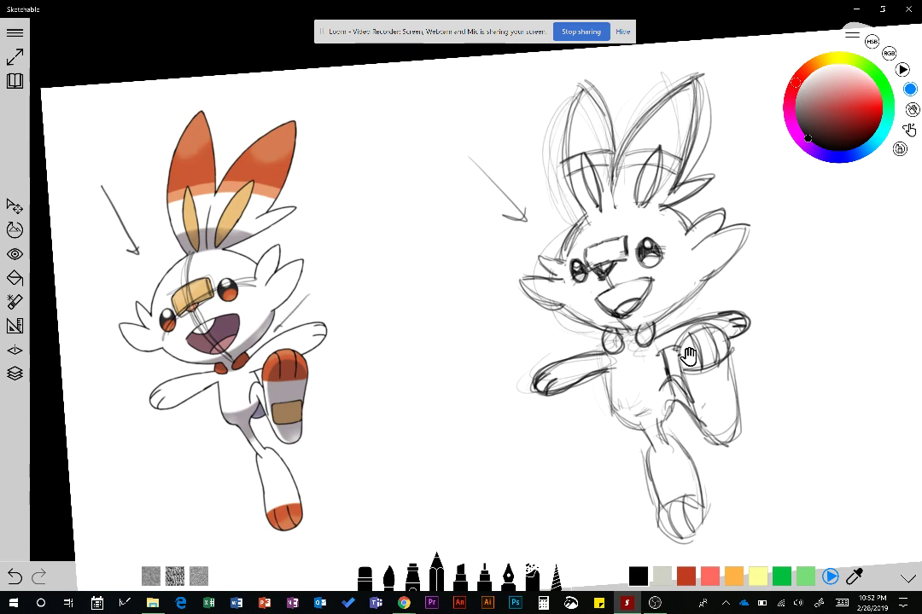
left_click_drag(687, 355, 553, 343)
mouse_move(493, 327)
left_mouse_down()
mouse_move(417, 291)
mouse_move(418, 302)
mouse_move(444, 316)
left_mouse_up()
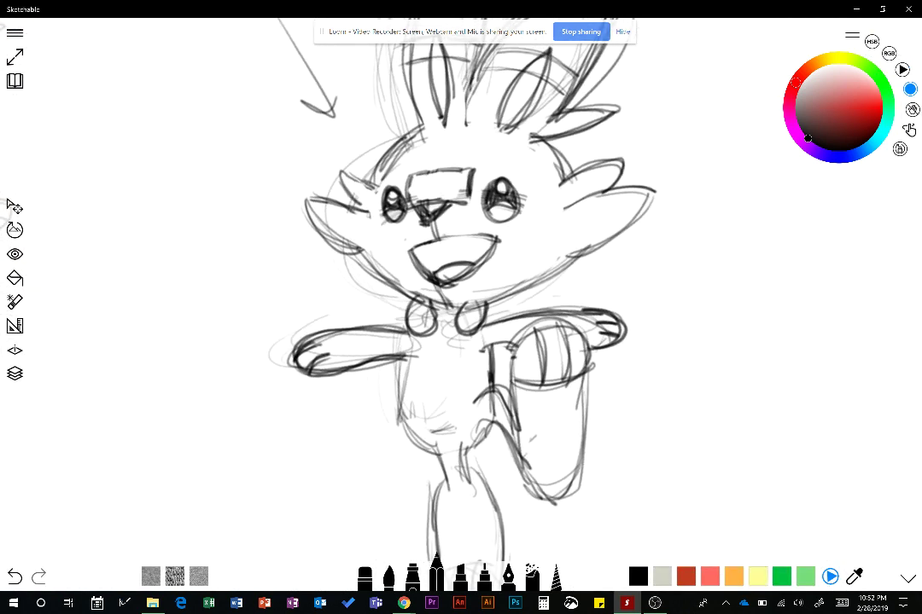
Step: Erase the outer edge of the right collar oval and pencil it again beneath the chin
left_click_drag(503, 295, 484, 324)
left_click(365, 578)
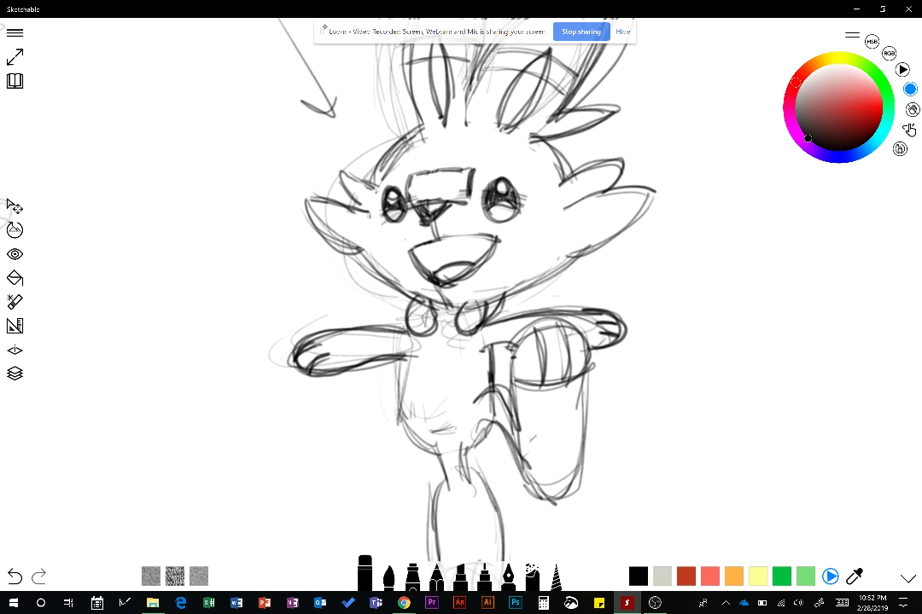
mouse_move(519, 290)
left_mouse_down()
mouse_move(485, 316)
mouse_move(484, 307)
left_mouse_up()
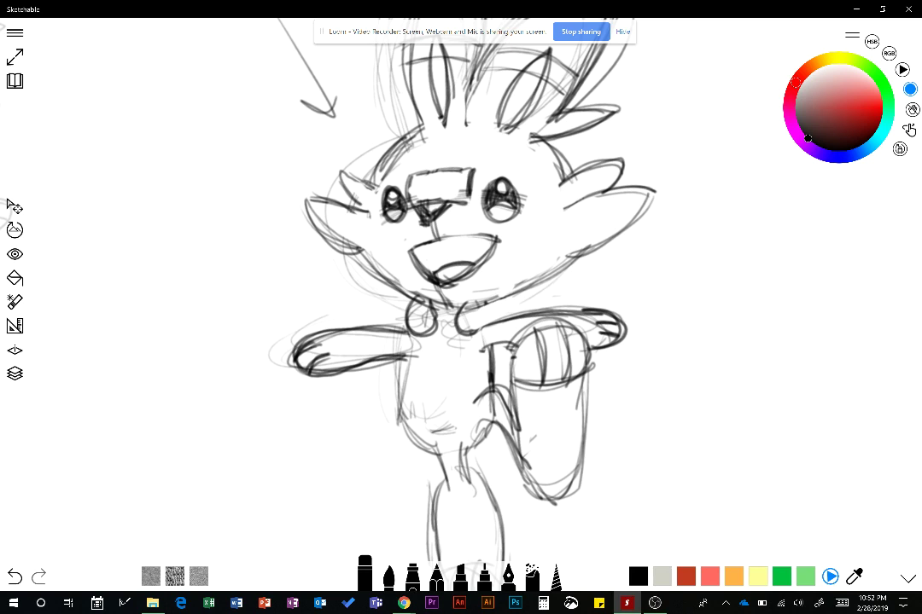
left_click(437, 578)
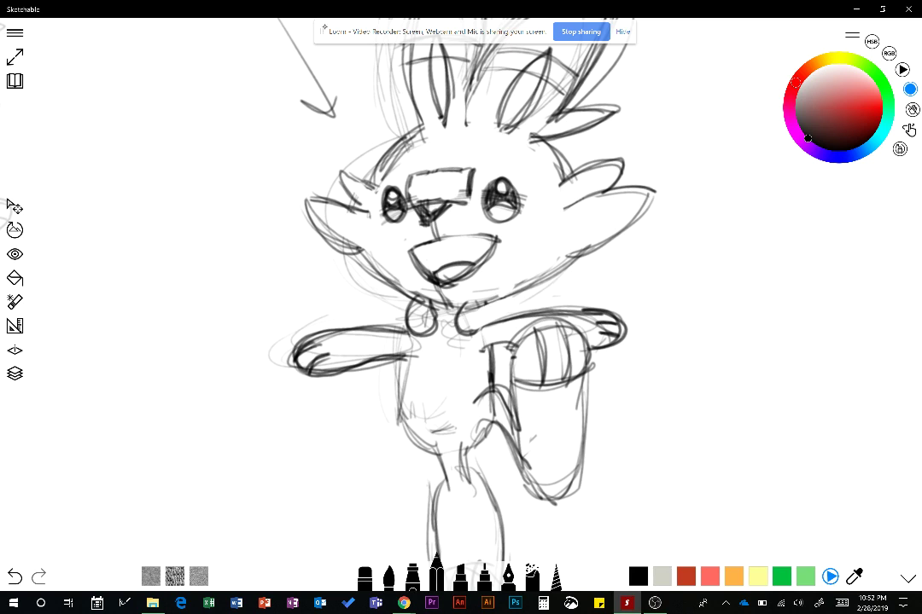
left_click_drag(495, 301, 479, 327)
Step: Darken the left collar oval and the chin line running above both collar ovals
mouse_move(410, 298)
left_mouse_down()
mouse_move(433, 324)
mouse_move(428, 332)
left_mouse_up()
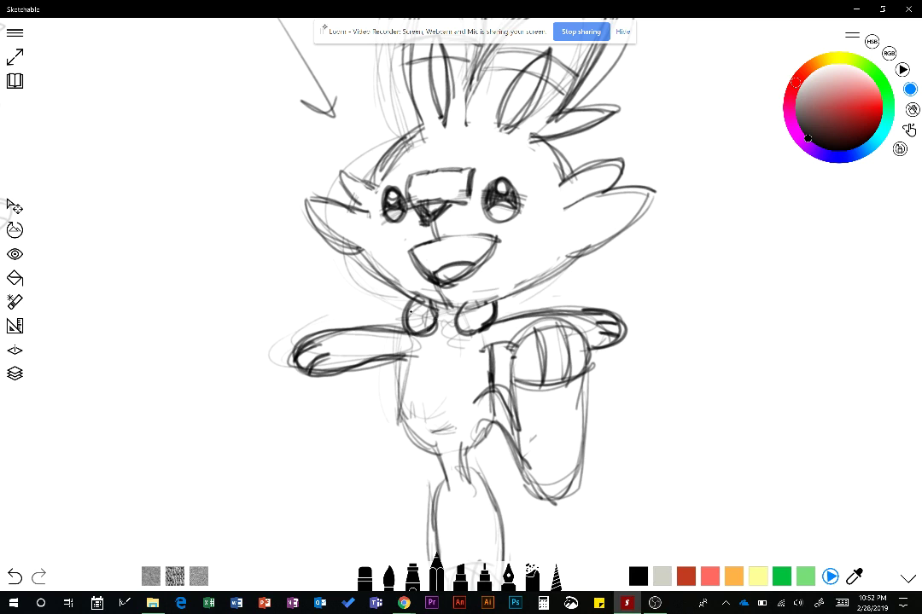
mouse_move(418, 300)
left_mouse_down()
mouse_move(431, 328)
mouse_move(462, 308)
mouse_move(511, 299)
left_mouse_up()
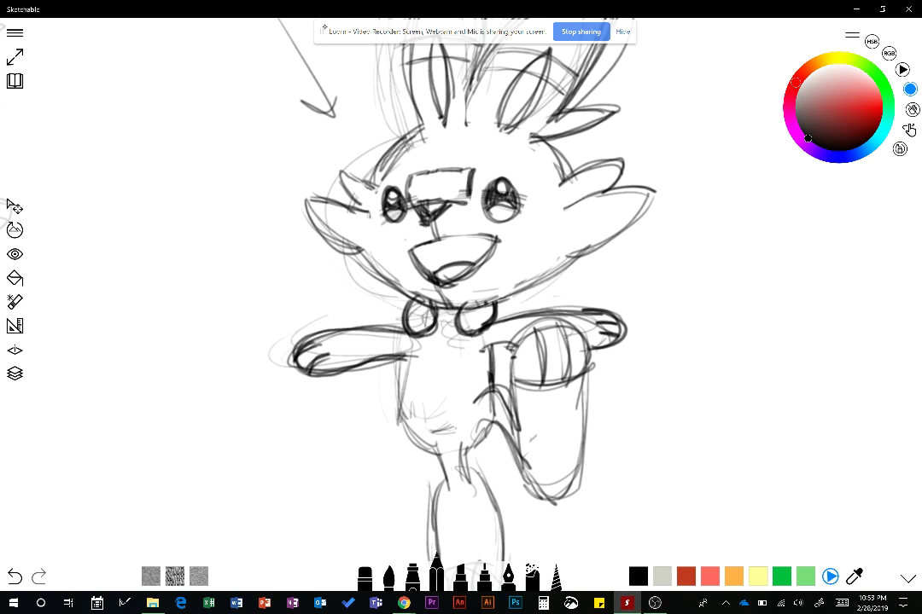
left_click_drag(455, 308, 527, 287)
Step: Erase the faint construction lines outside the left ear, the left side of the head and the left cheek
left_click(364, 574)
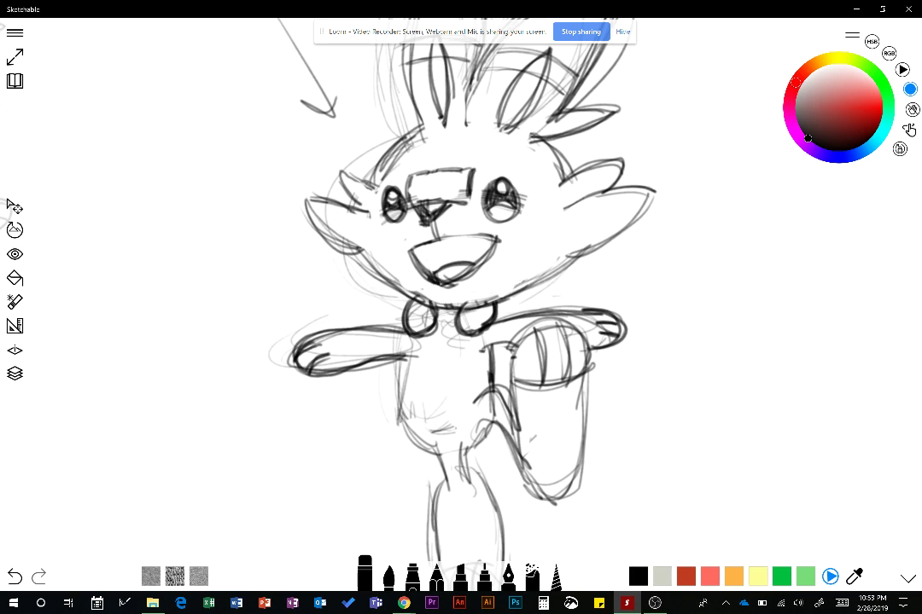
left_click_drag(715, 174, 706, 368)
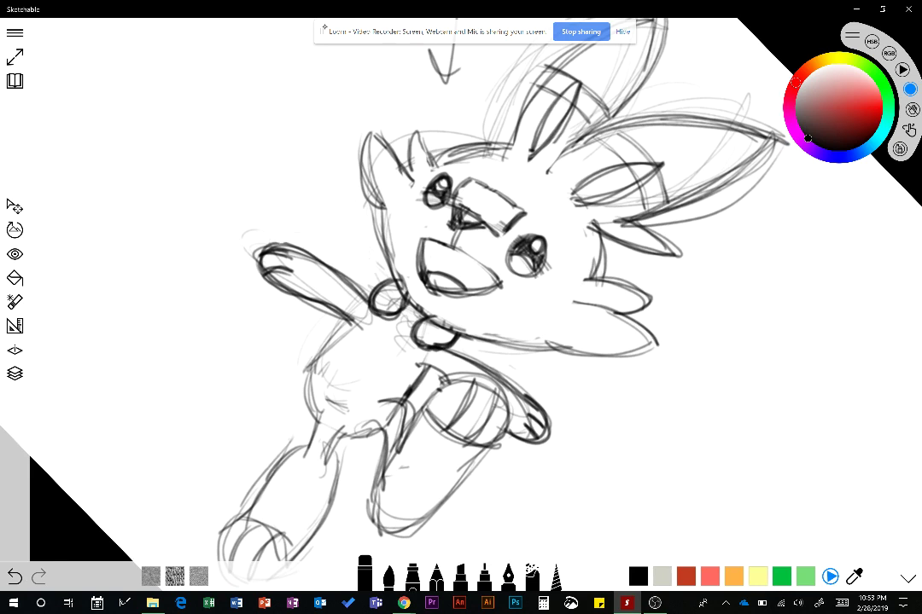
left_click_drag(400, 448, 486, 477)
mouse_move(530, 241)
left_mouse_down()
mouse_move(518, 315)
mouse_move(552, 296)
left_mouse_up()
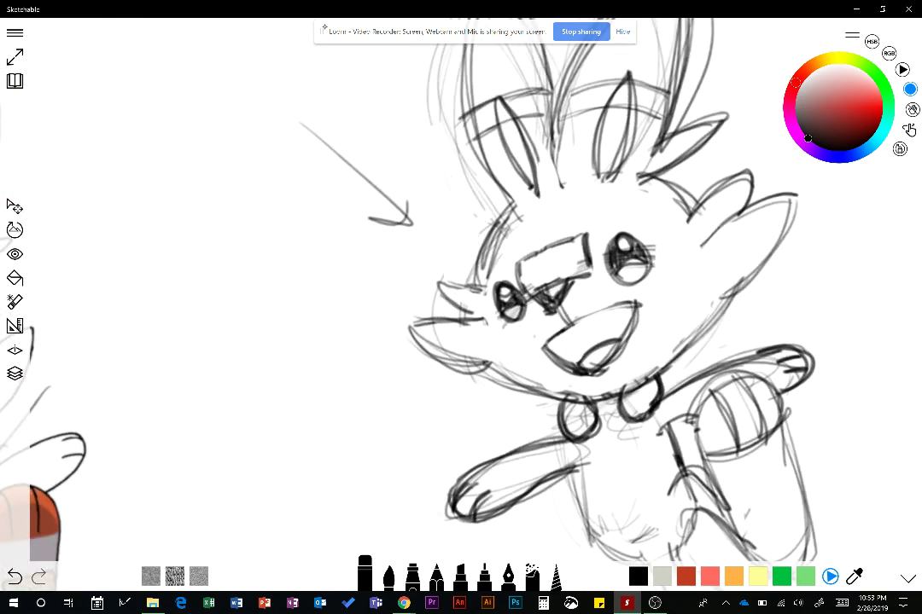
mouse_move(454, 140)
left_mouse_down()
mouse_move(483, 189)
mouse_move(430, 79)
mouse_move(449, 131)
left_mouse_up()
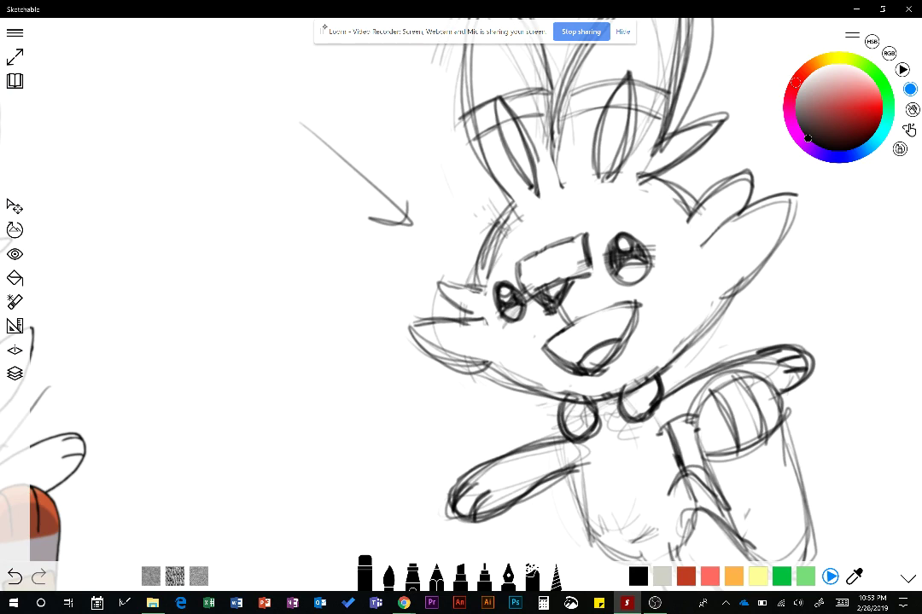
left_click_drag(460, 171, 413, 372)
left_click_drag(407, 215, 390, 261)
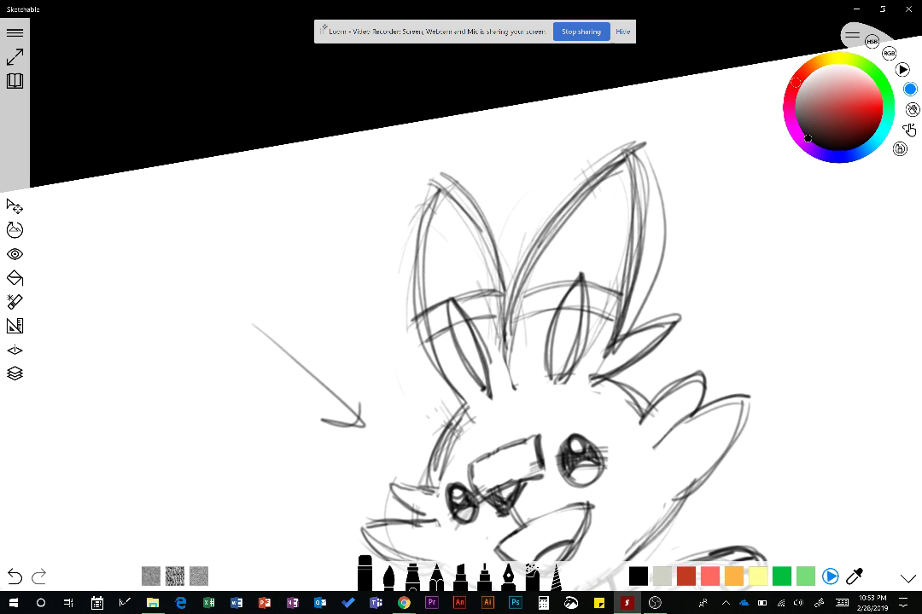
left_click_drag(738, 288, 690, 9)
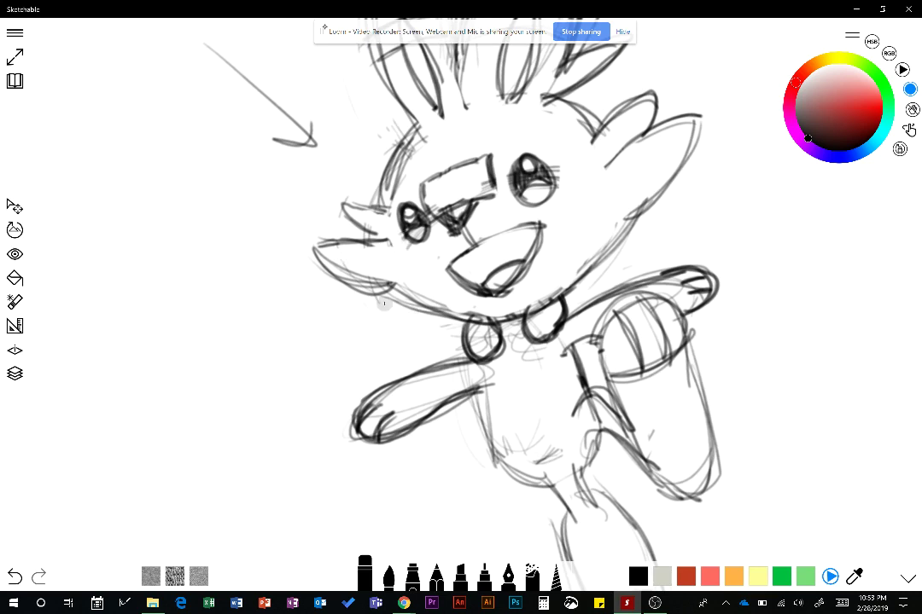
Step: Erase the scribbles inside the belly and the stray construction lines in and around the left arm
left_click_drag(460, 308, 421, 217)
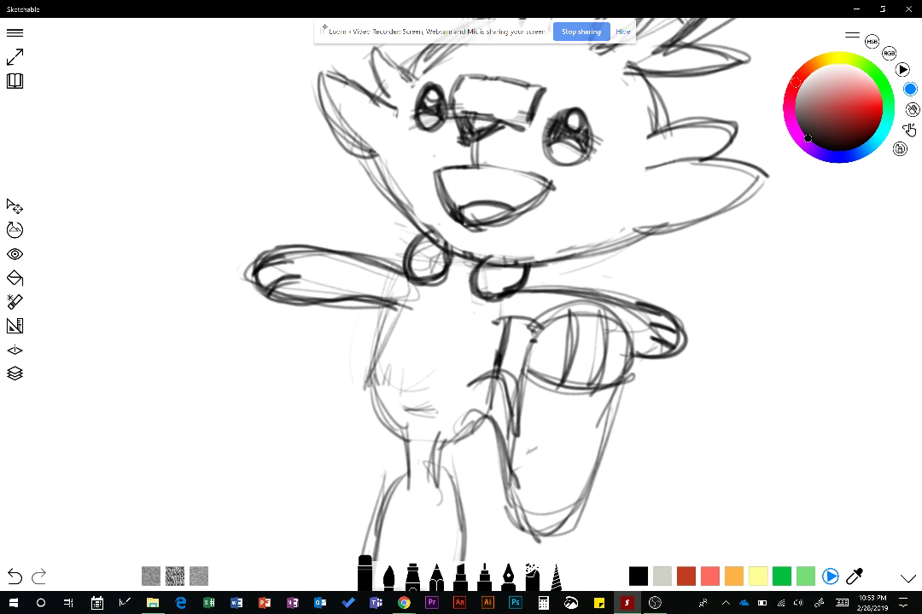
mouse_move(406, 378)
left_mouse_down()
mouse_move(388, 376)
mouse_move(409, 410)
mouse_move(431, 410)
left_mouse_up()
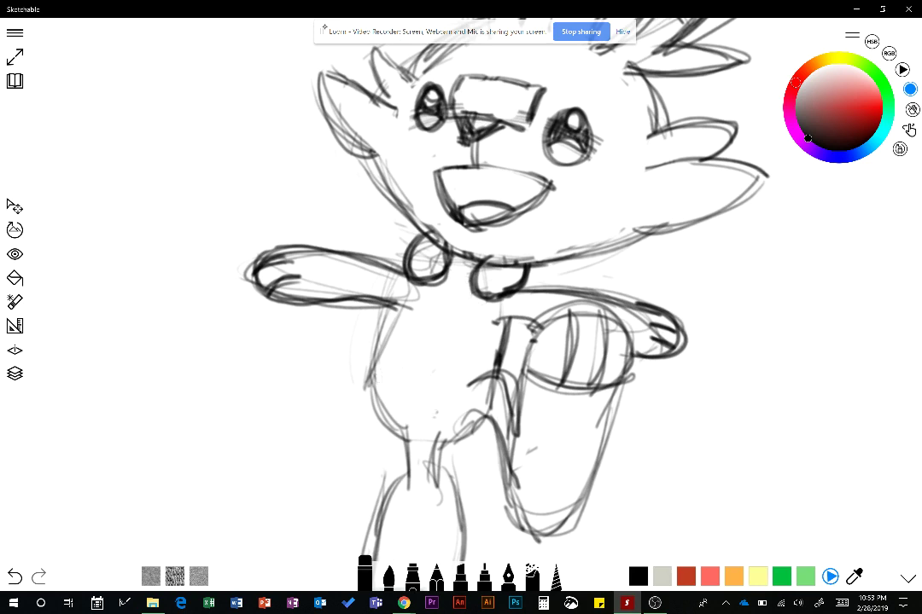
mouse_move(387, 283)
left_mouse_down()
mouse_move(415, 296)
mouse_move(393, 297)
left_mouse_up()
mouse_move(335, 238)
left_mouse_down()
mouse_move(297, 225)
mouse_move(243, 246)
mouse_move(287, 247)
left_mouse_up()
left_click_drag(322, 293, 340, 293)
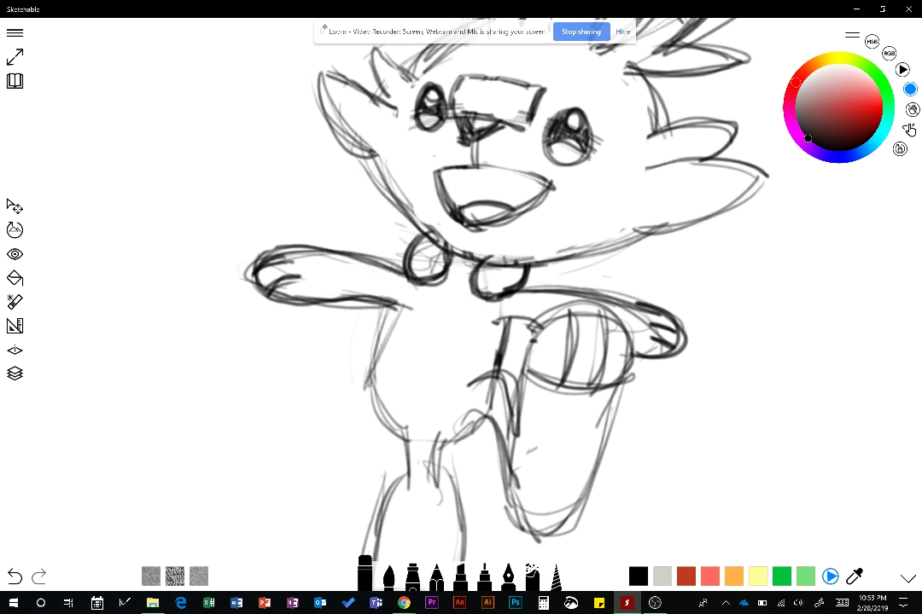
left_click_drag(290, 268, 275, 274)
Step: Erase the leftover guideline strokes inside and beside the two collar ovals
mouse_move(426, 249)
left_mouse_down()
mouse_move(417, 274)
mouse_move(424, 267)
left_mouse_up()
mouse_move(370, 213)
left_mouse_down()
mouse_move(365, 233)
mouse_move(353, 207)
mouse_move(367, 206)
mouse_move(357, 237)
mouse_move(408, 231)
left_mouse_up()
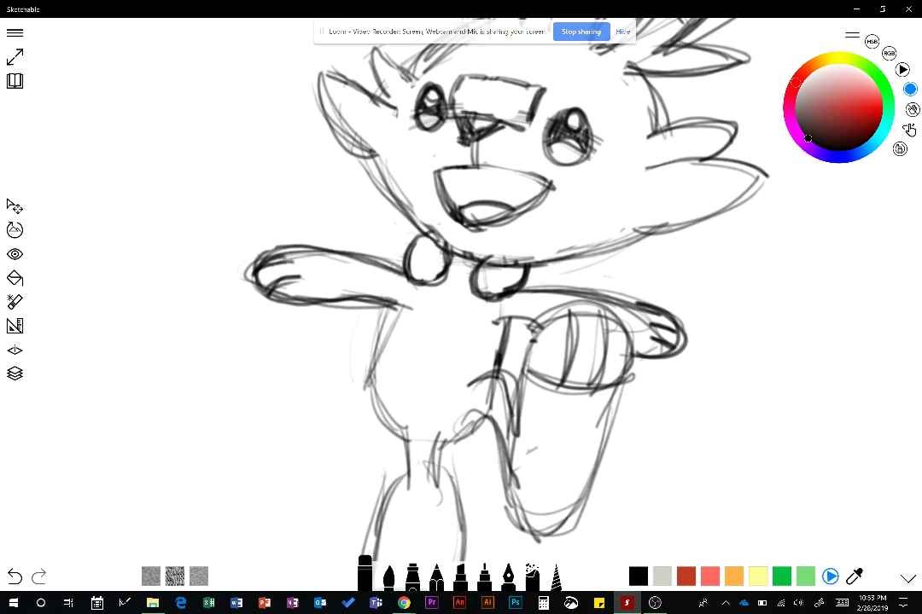
left_click(496, 285)
Step: Erase the overlapping strokes at the hip between the legs and along the standing leg's outer edge
left_click_drag(460, 307, 442, 265)
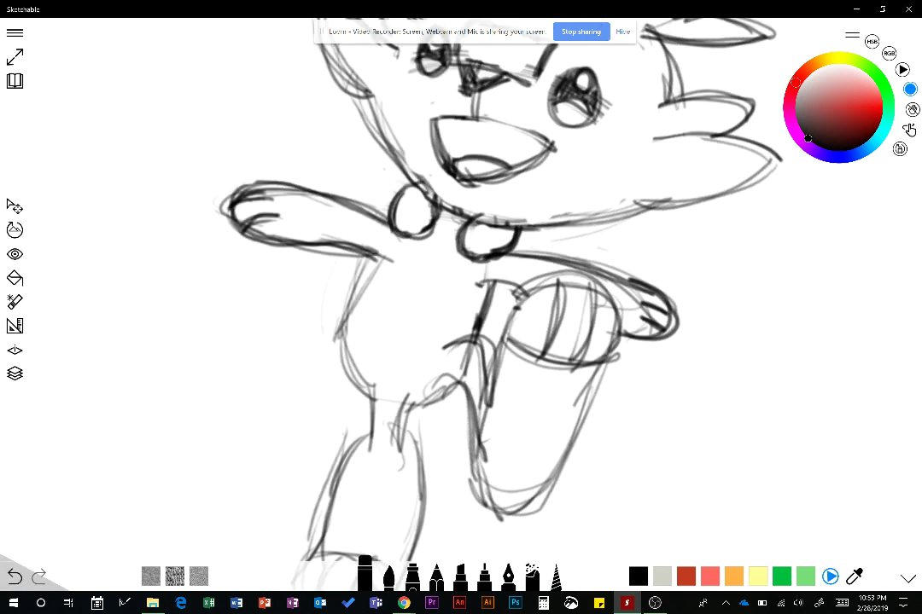
mouse_move(464, 377)
left_mouse_down()
mouse_move(470, 348)
mouse_move(425, 387)
left_mouse_up()
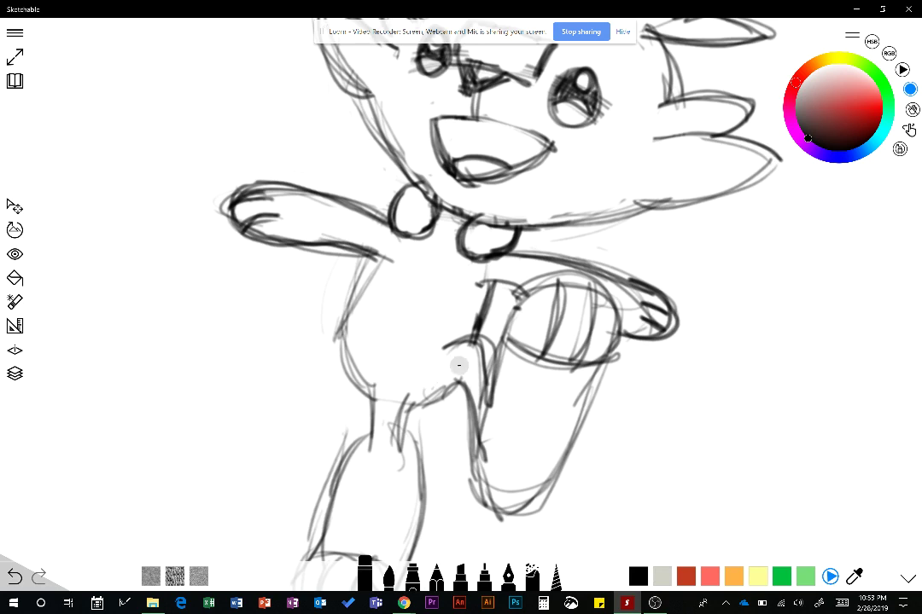
left_click_drag(399, 407, 395, 440)
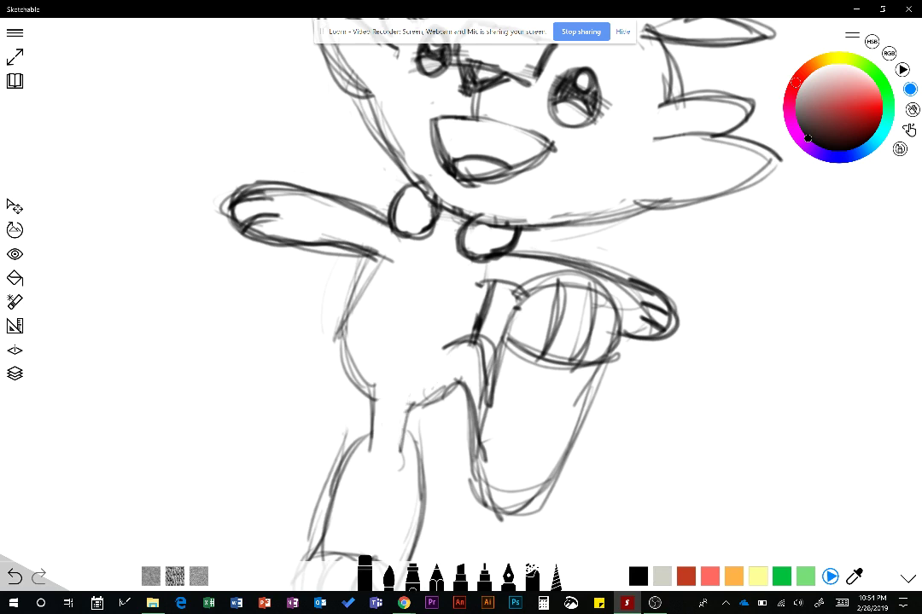
left_click_drag(674, 373, 673, 180)
left_click_drag(346, 234, 308, 346)
left_click_drag(342, 254, 311, 335)
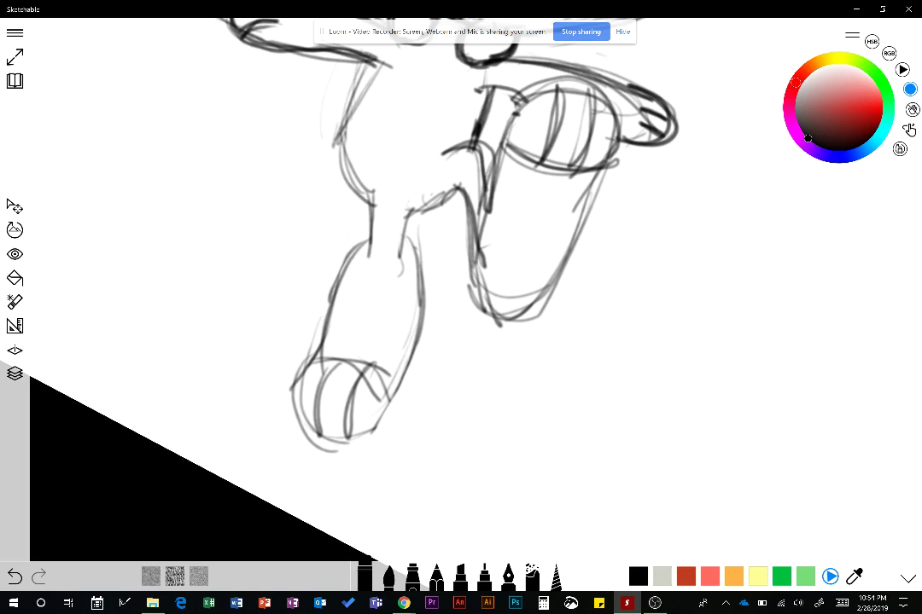
Step: Pencil the small rounded tail shape at the hip behind the raised leg, undoing the first attempt
left_click_drag(542, 329, 564, 359)
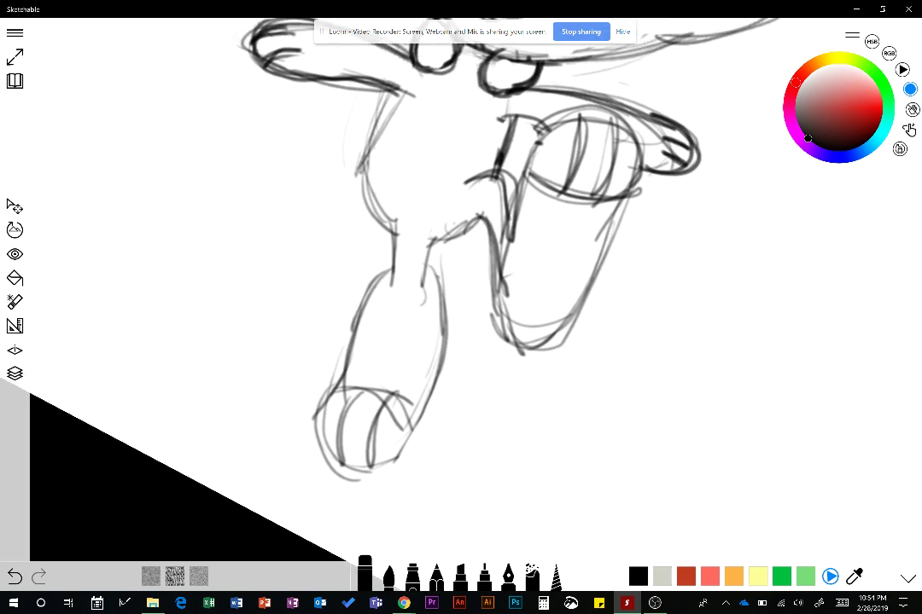
scroll(478, 290, "down", 8)
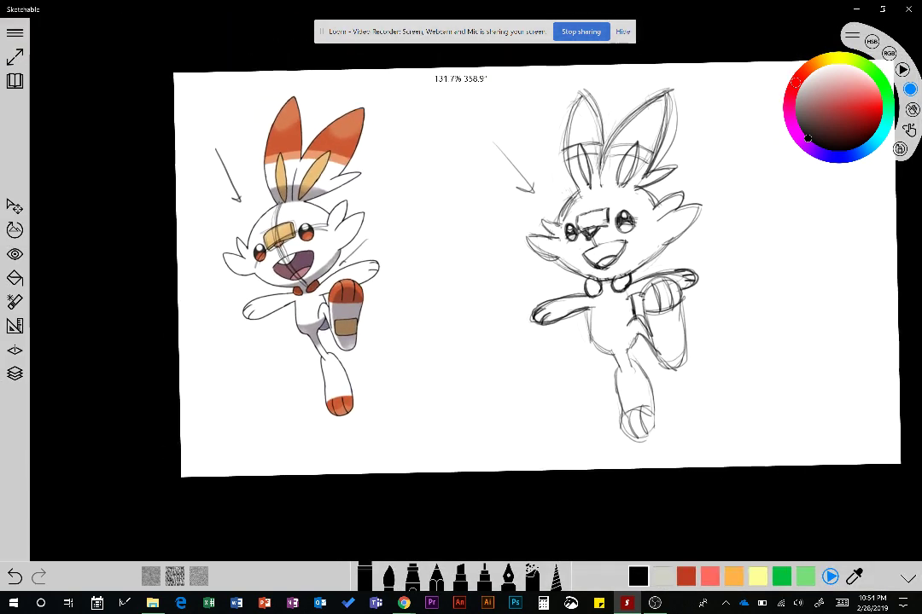
left_click_drag(536, 271, 464, 265)
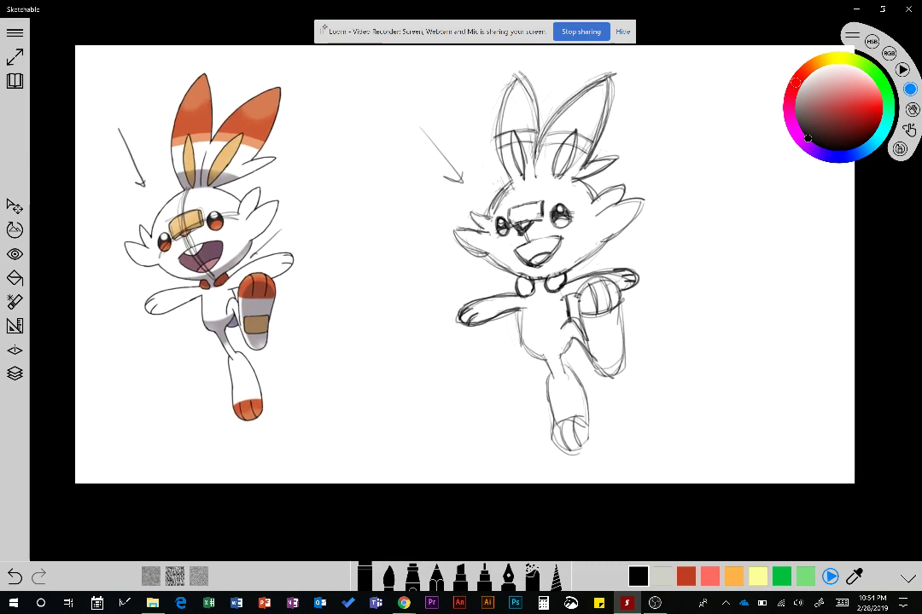
left_click(436, 577)
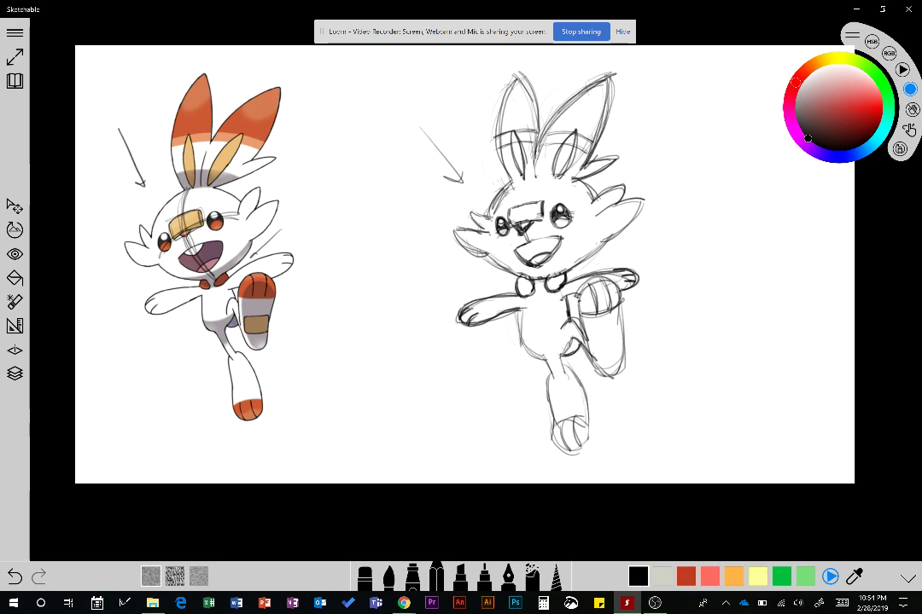
key("ctrl+z")
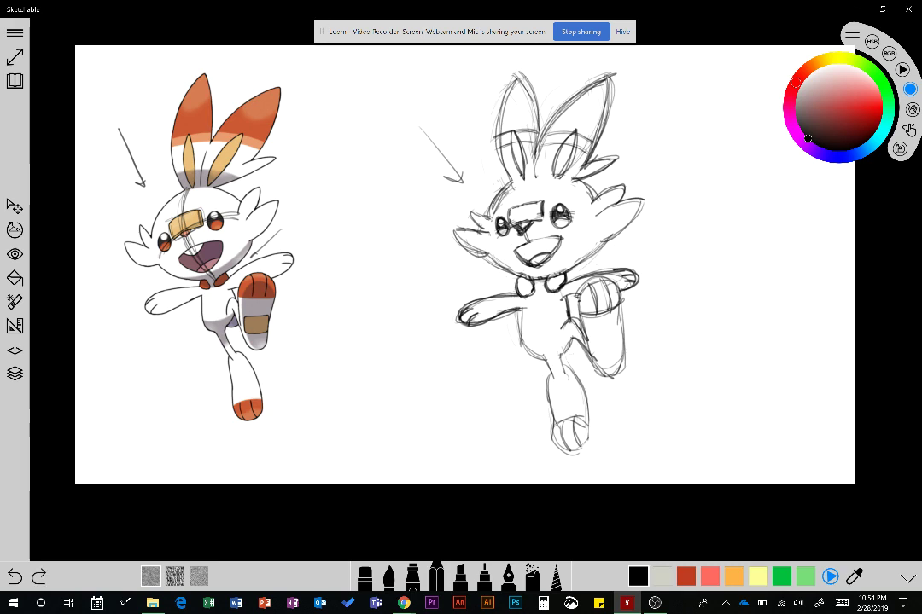
left_click_drag(565, 351, 581, 344)
Step: Darken the outer edge of the raised leg and the outline of the standing leg and foot
left_click_drag(615, 375, 620, 301)
left_click_drag(621, 301, 622, 343)
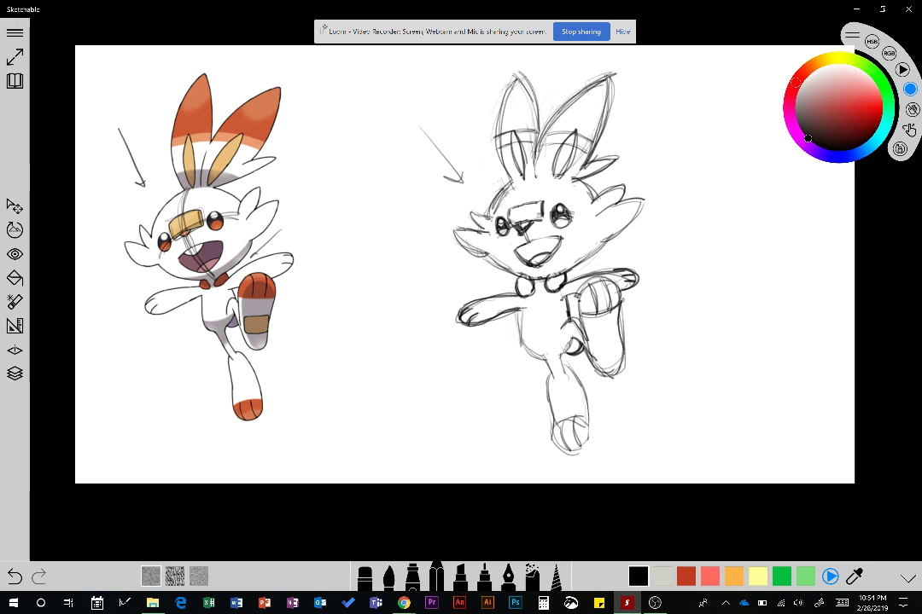
left_click_drag(552, 376, 559, 445)
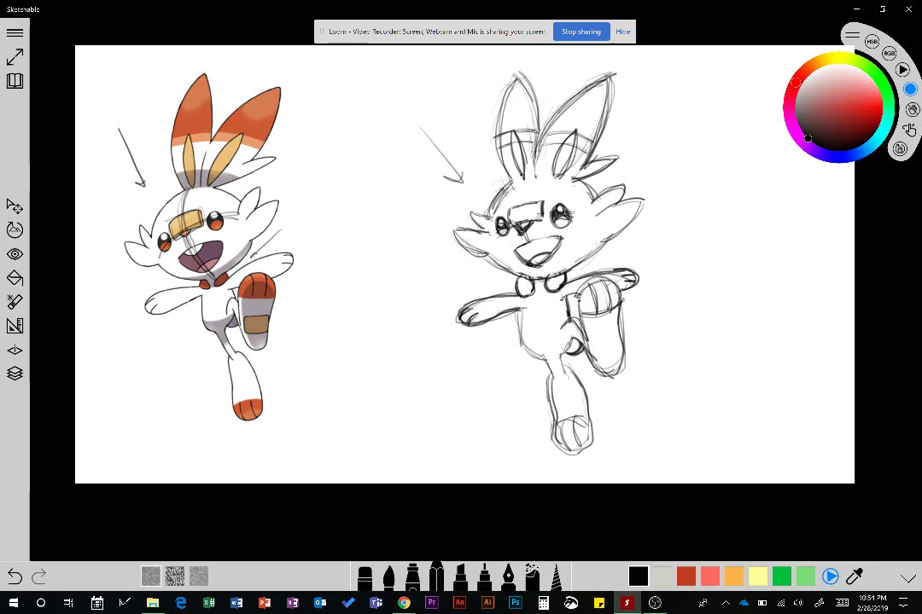
Step: Pencil a rectangular patch on the raised foot's sole and retouch the ears' outlines
mouse_move(590, 331)
left_mouse_down()
mouse_move(589, 351)
mouse_move(615, 326)
mouse_move(621, 351)
left_mouse_up()
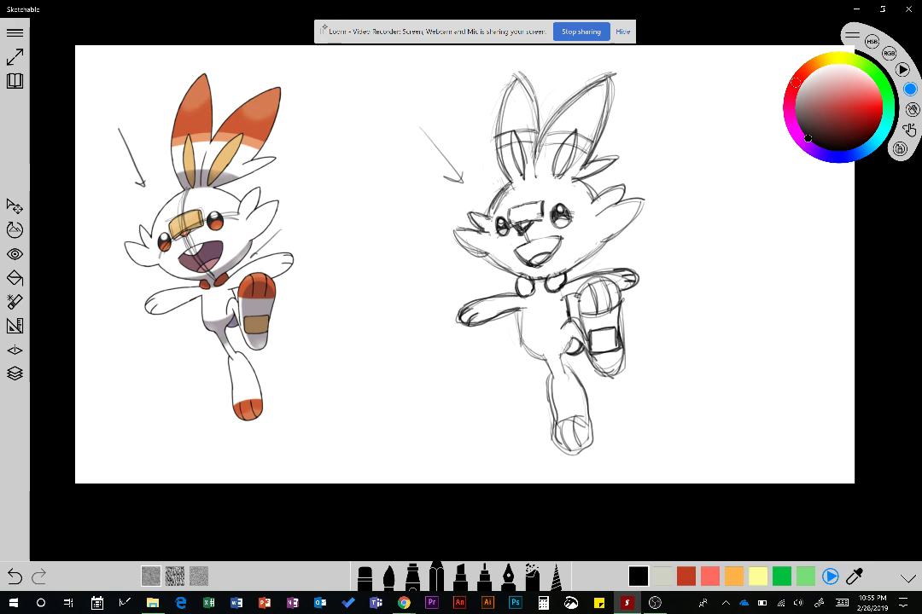
mouse_move(529, 89)
left_mouse_down()
mouse_move(538, 148)
mouse_move(589, 83)
left_mouse_up()
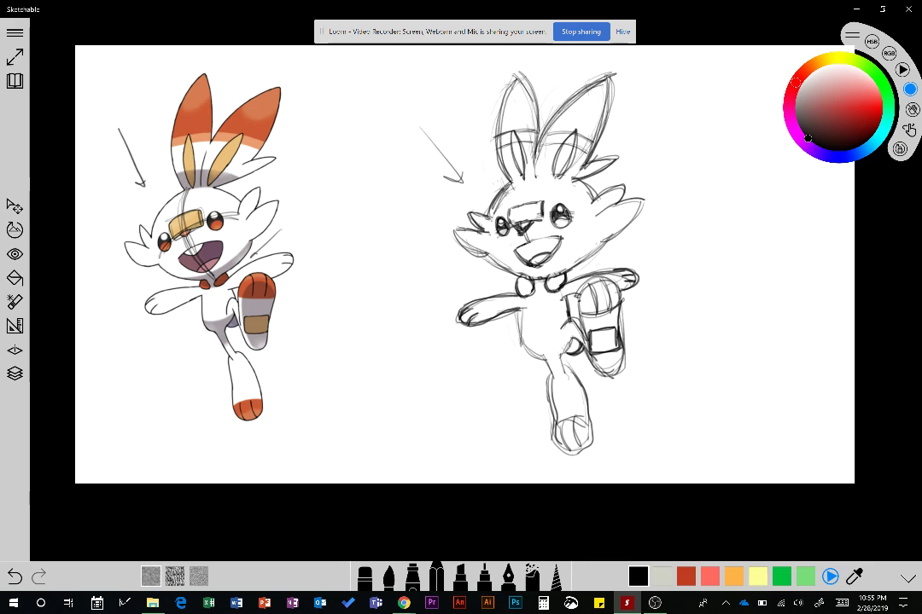
Step: Erase the arrow beside the sketch's head and darken the lower edge of the right cheek tuft
left_click(364, 577)
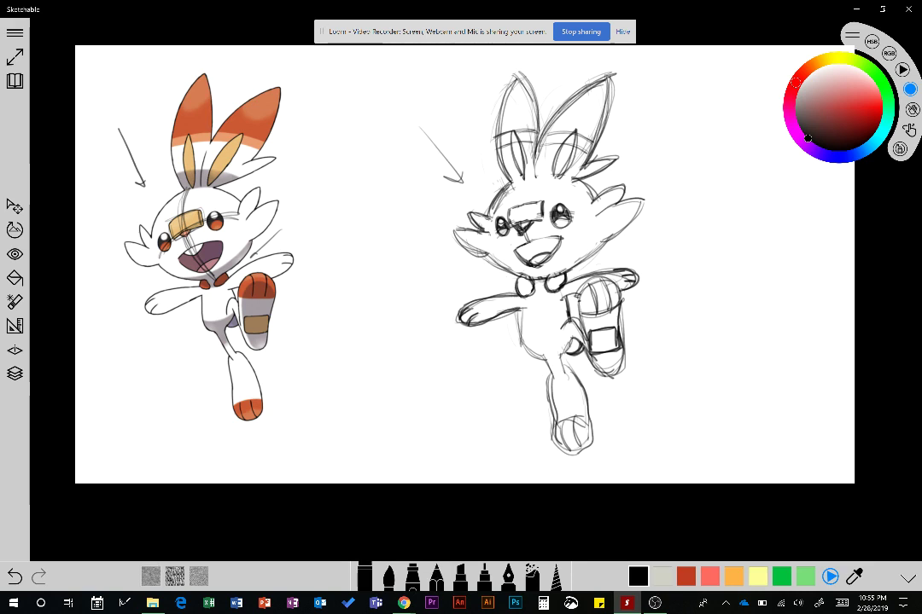
left_click_drag(421, 129, 461, 182)
left_click(436, 573)
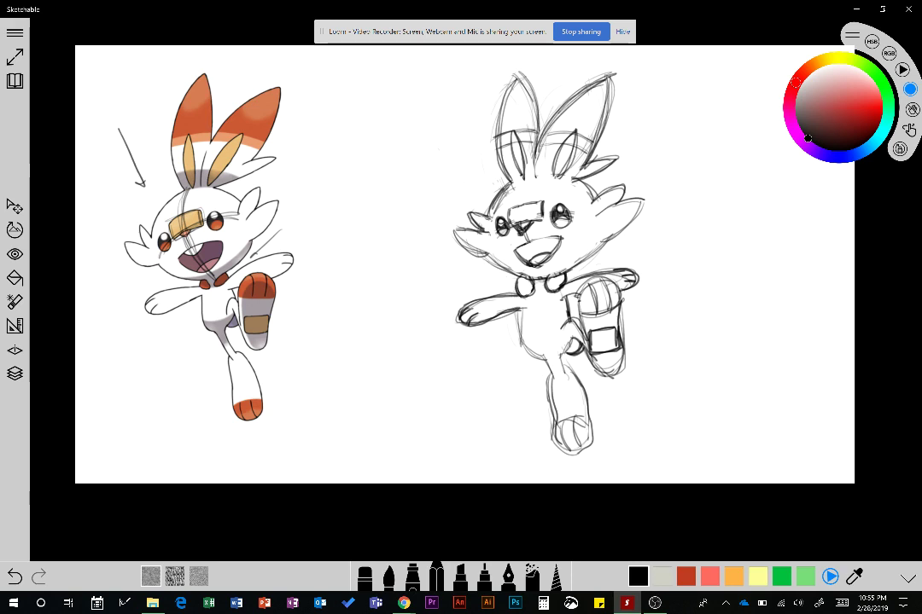
mouse_move(603, 238)
left_mouse_down()
mouse_move(640, 202)
mouse_move(588, 260)
left_mouse_up()
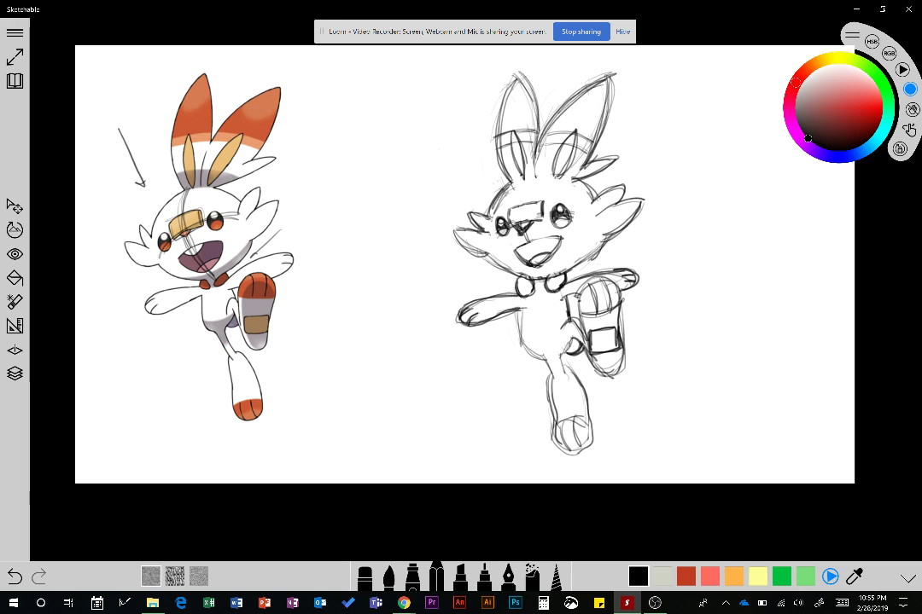
left_click(364, 578)
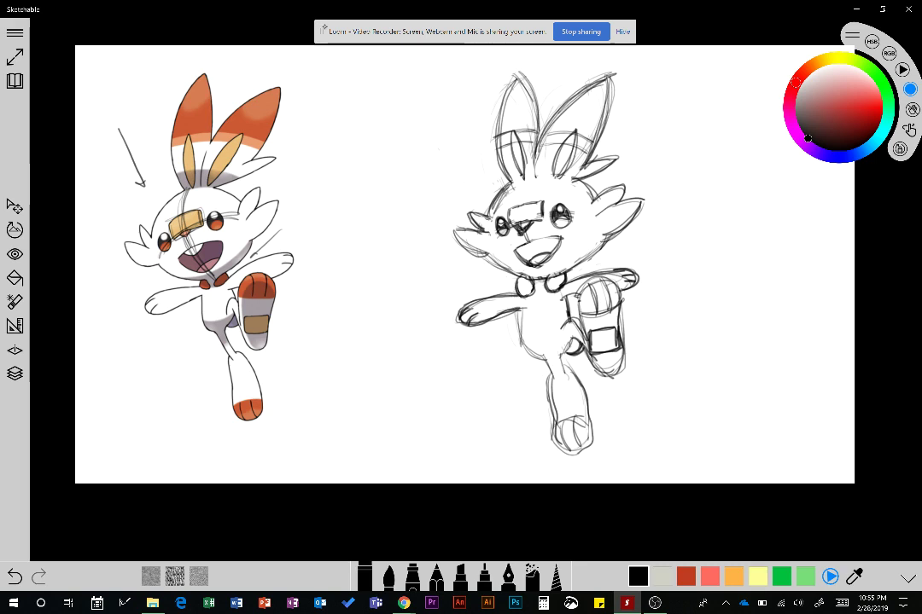
Step: Sample the tan color from the reference's inner ear and color the sketch's right inner ear with the pencil
left_click(436, 576)
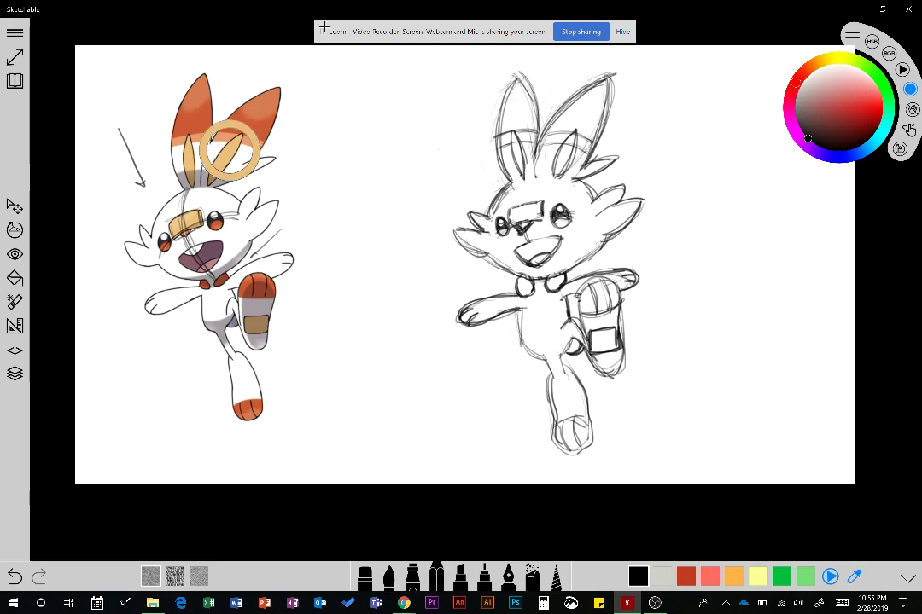
left_click(230, 151)
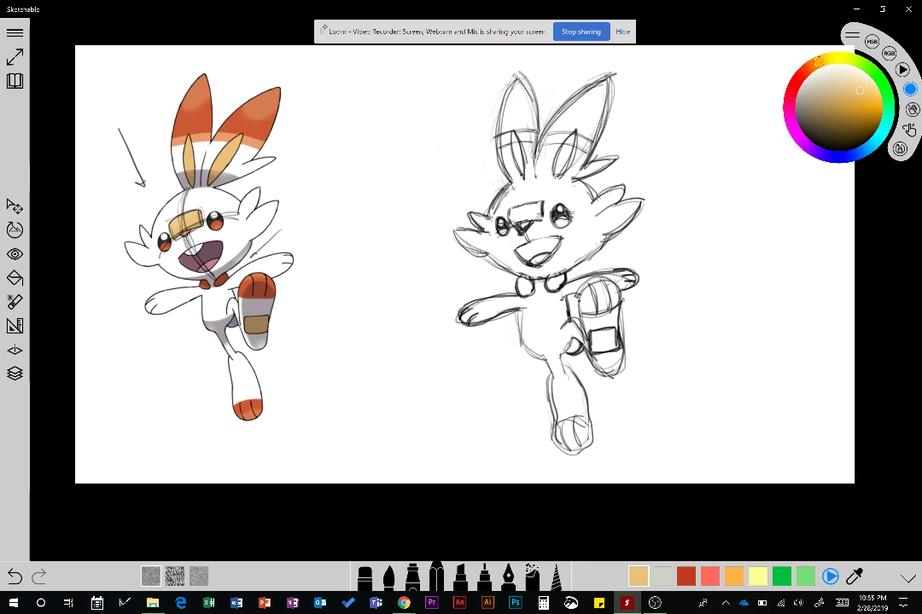
left_click_drag(565, 145, 559, 173)
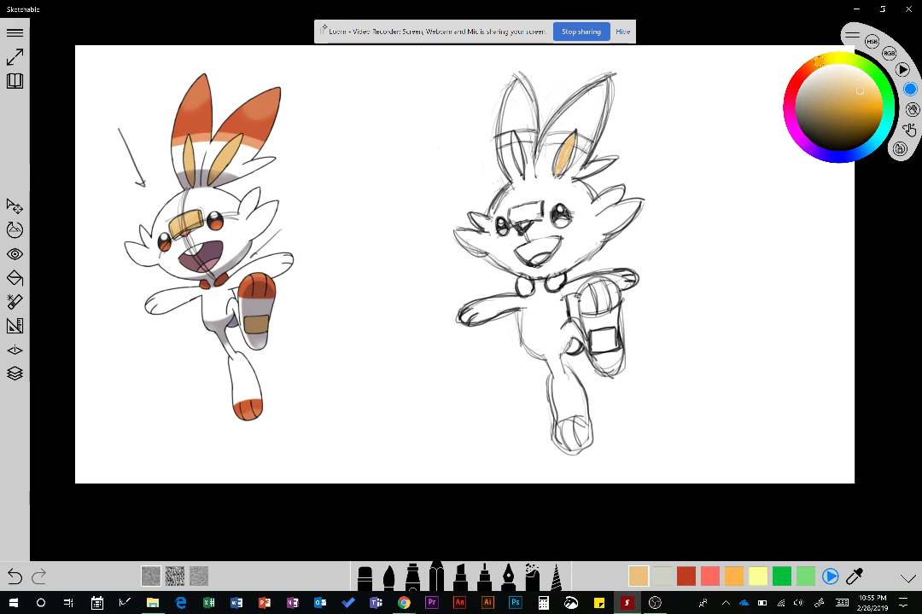
Step: Color the left inner ear tan and fill the lower halves of both eyes with orange sampled from the reference
mouse_move(512, 134)
left_mouse_down()
mouse_move(519, 171)
mouse_move(521, 157)
left_mouse_up()
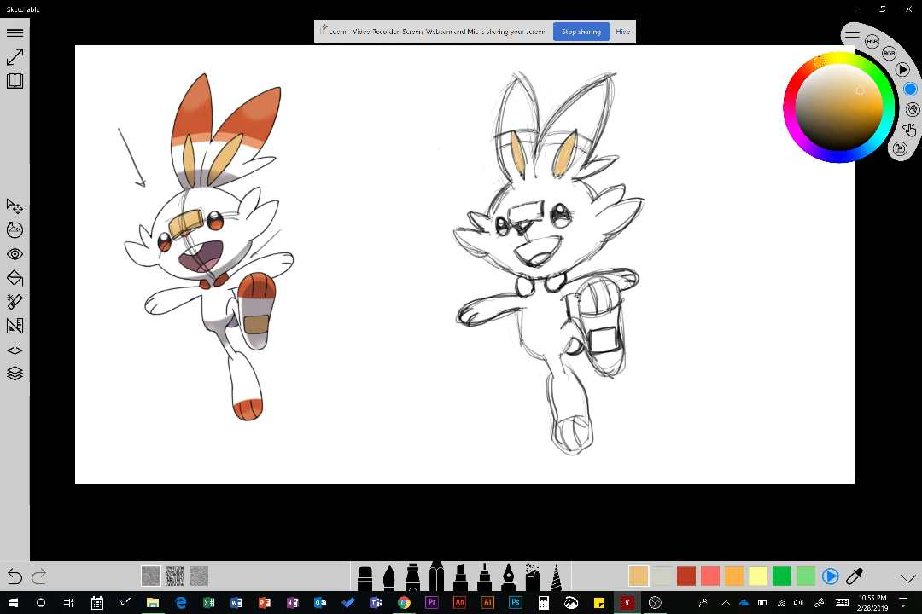
left_click(215, 227)
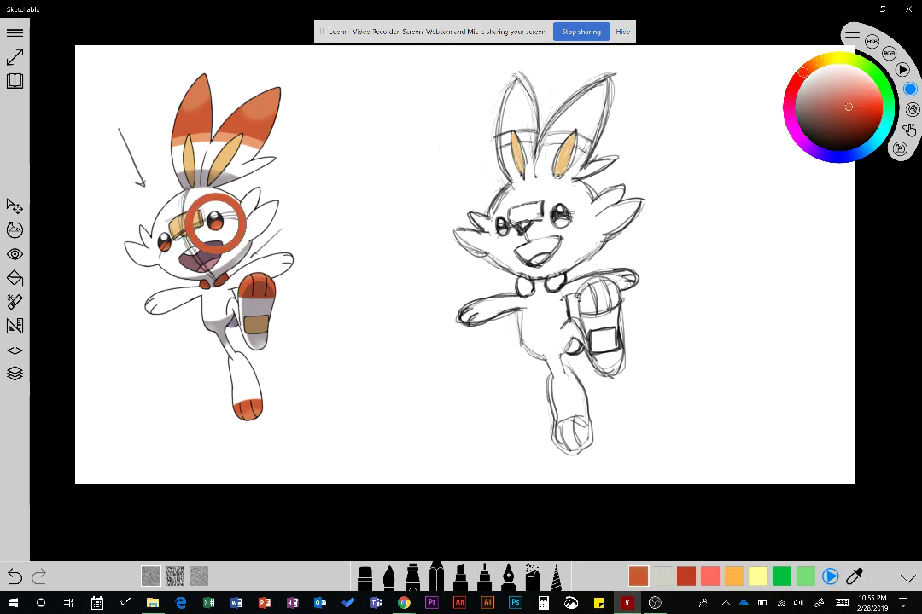
key("ctrl+z")
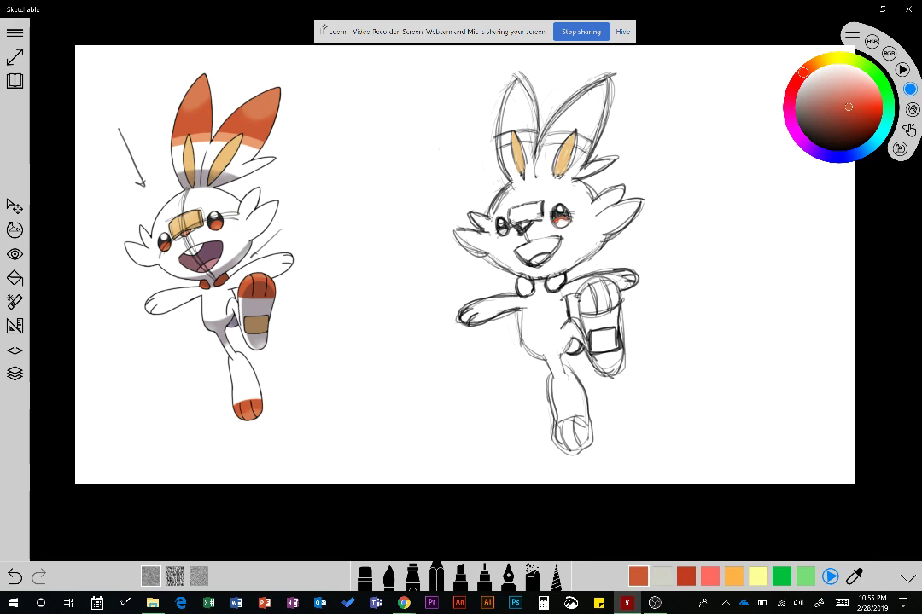
left_click_drag(499, 229, 505, 230)
left_click_drag(190, 188, 187, 193)
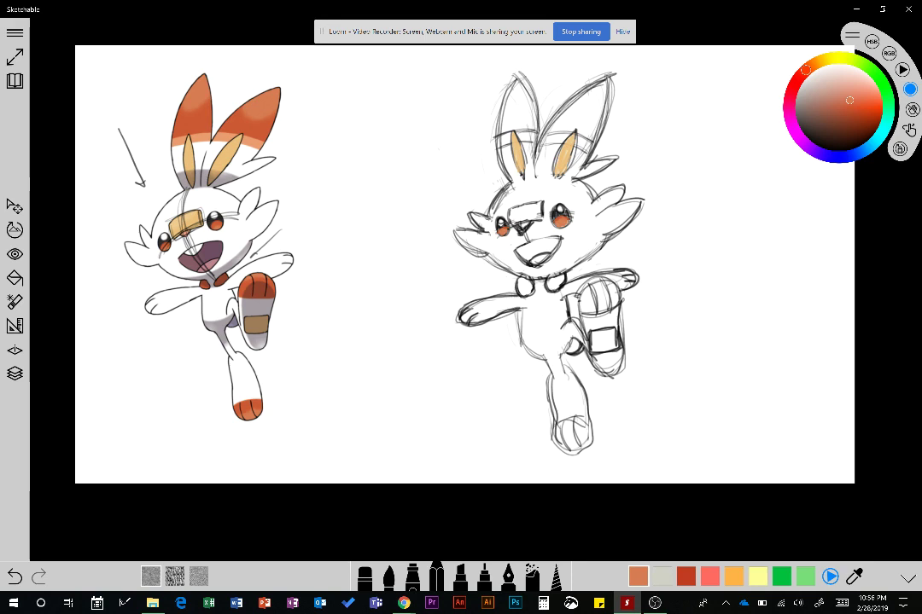
Step: Darken the edge of the upper teeth in black and fill the mouth's interior with purple sampled from the reference's mouth
left_click(847, 149)
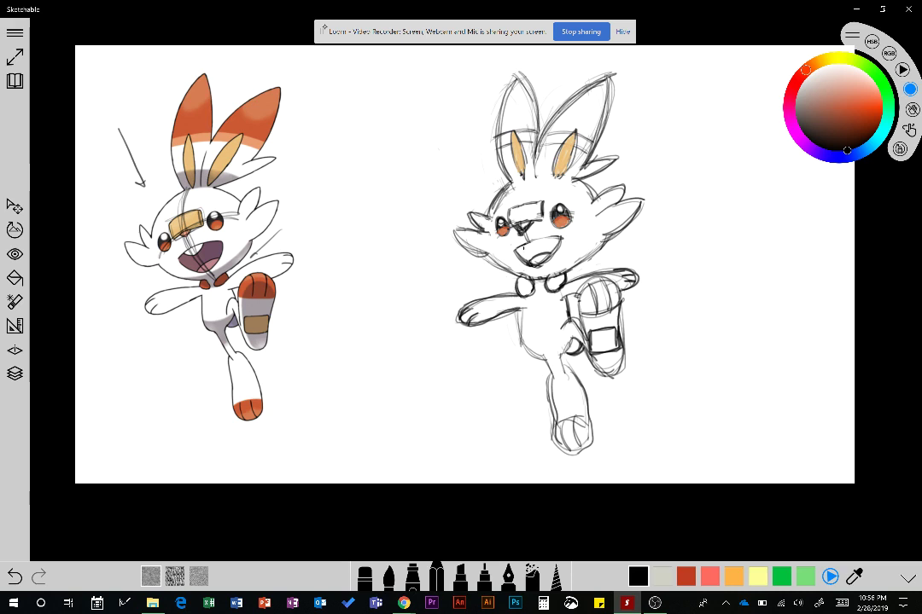
left_click_drag(522, 249, 543, 240)
left_click(205, 261)
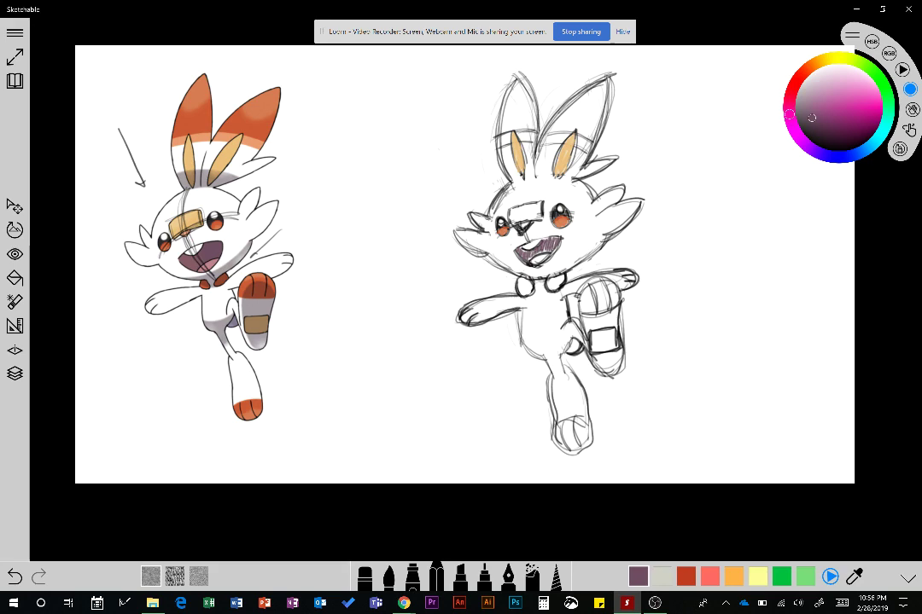
scroll(539, 250, "up", 10)
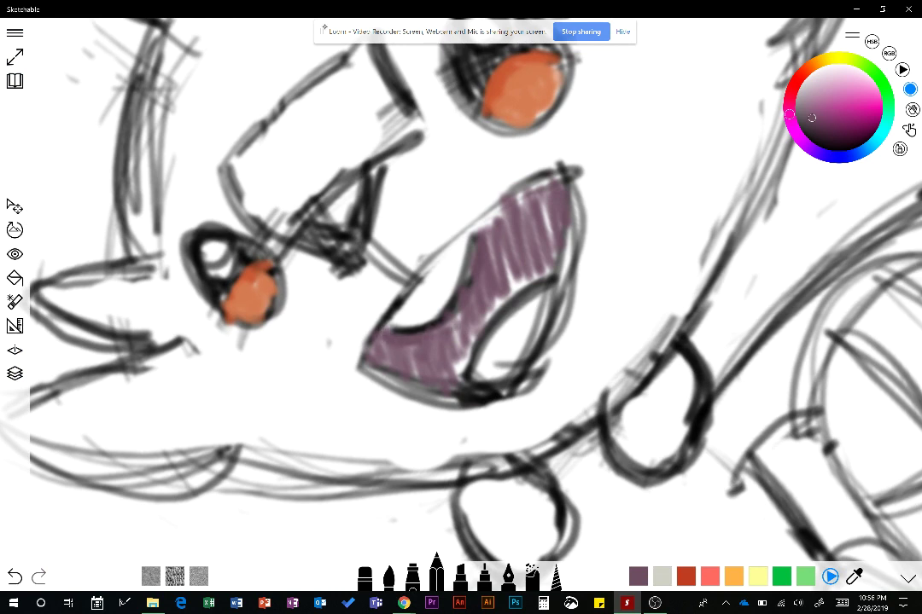
mouse_move(456, 323)
left_mouse_down()
mouse_move(437, 351)
mouse_move(467, 372)
left_mouse_up()
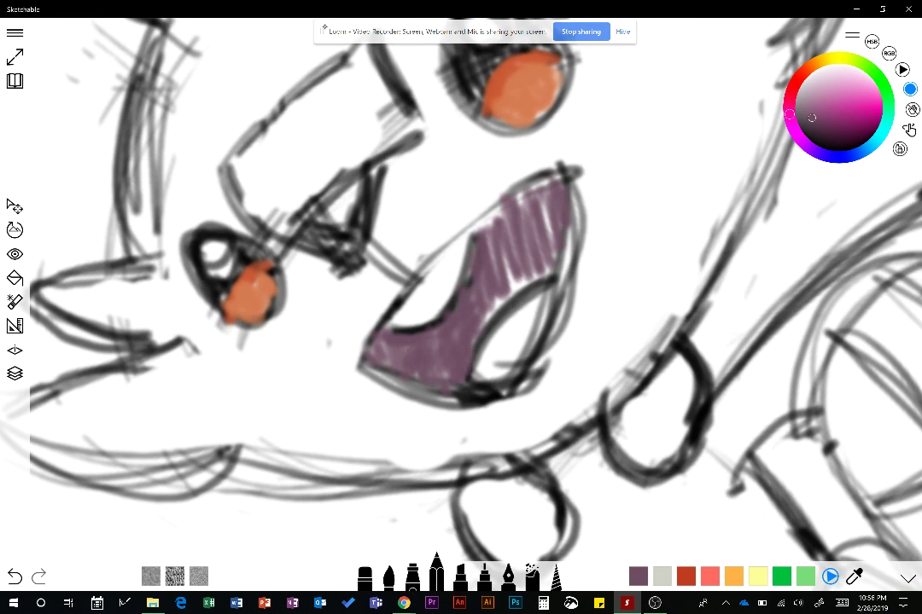
mouse_move(474, 321)
left_mouse_down()
mouse_move(517, 280)
mouse_move(548, 275)
mouse_move(515, 267)
mouse_move(512, 244)
left_mouse_up()
mouse_move(546, 186)
left_mouse_down()
mouse_move(512, 227)
mouse_move(553, 192)
mouse_move(540, 238)
mouse_move(556, 274)
left_mouse_up()
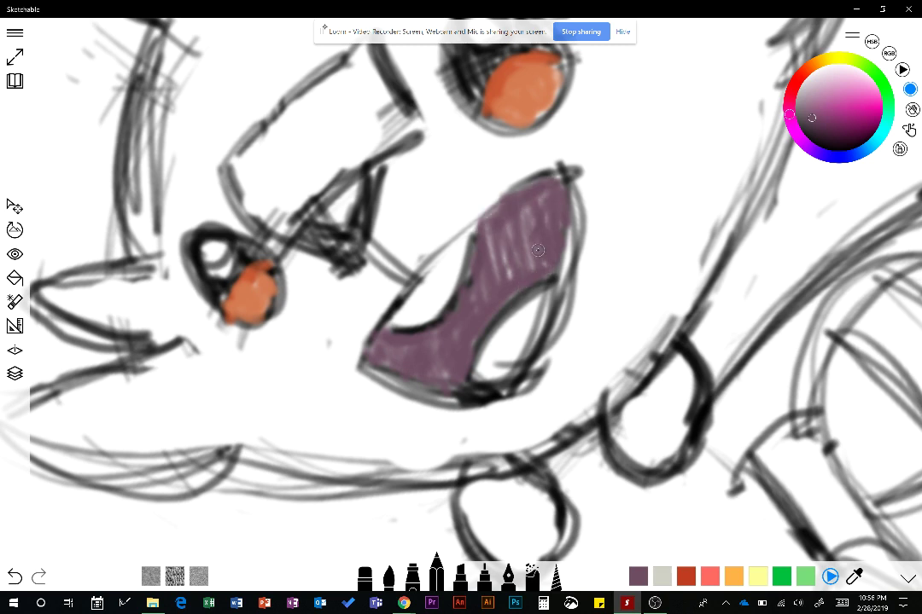
mouse_move(517, 230)
left_mouse_down()
mouse_move(500, 265)
mouse_move(492, 249)
mouse_move(496, 280)
left_mouse_up()
mouse_move(529, 213)
left_mouse_down()
mouse_move(510, 278)
mouse_move(532, 270)
left_mouse_up()
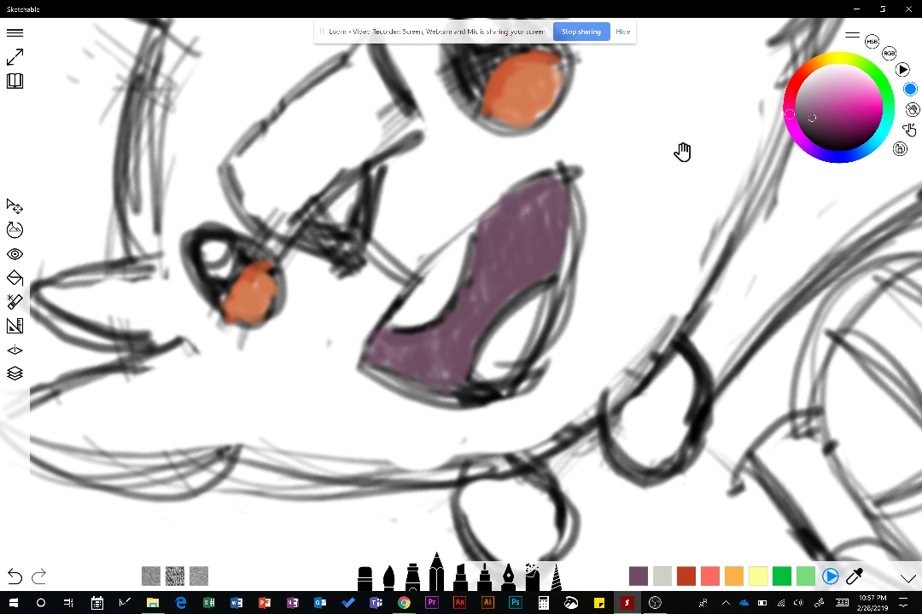
Step: Sample the pink from the reference's tongue and color the sketch's tongue with it
left_click_drag(683, 152, 549, 251)
scroll(461, 294, "down", 10)
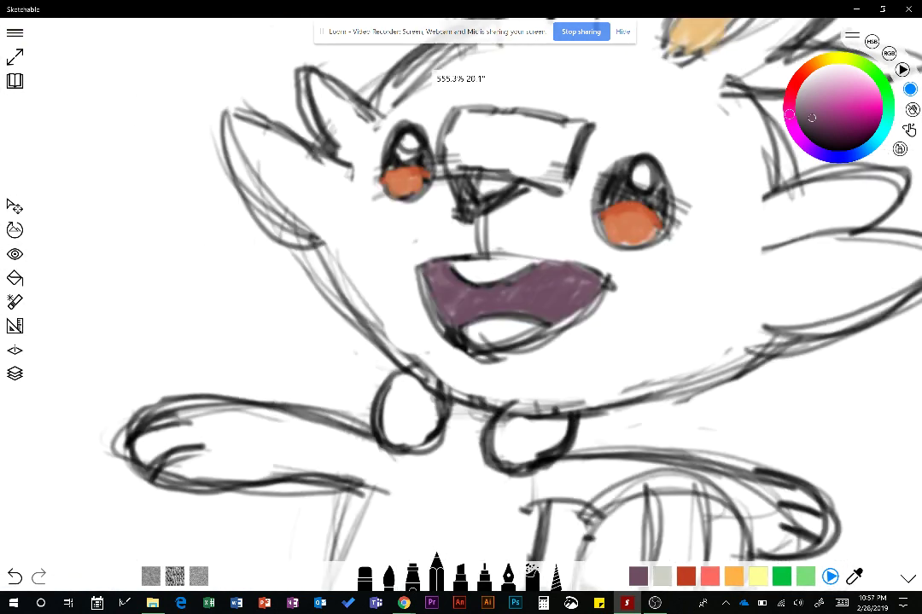
scroll(460, 295, "down", 1)
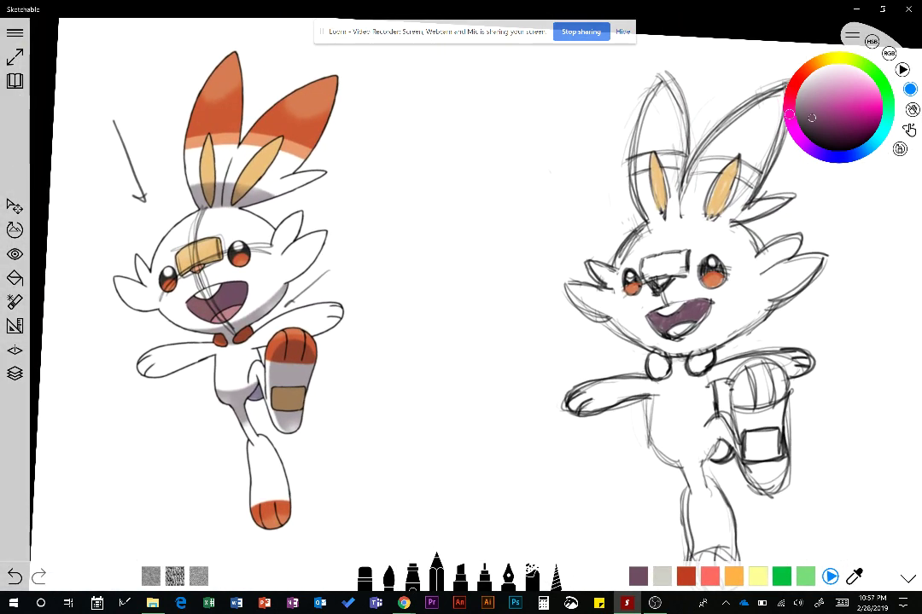
left_click(853, 577)
left_click(226, 313)
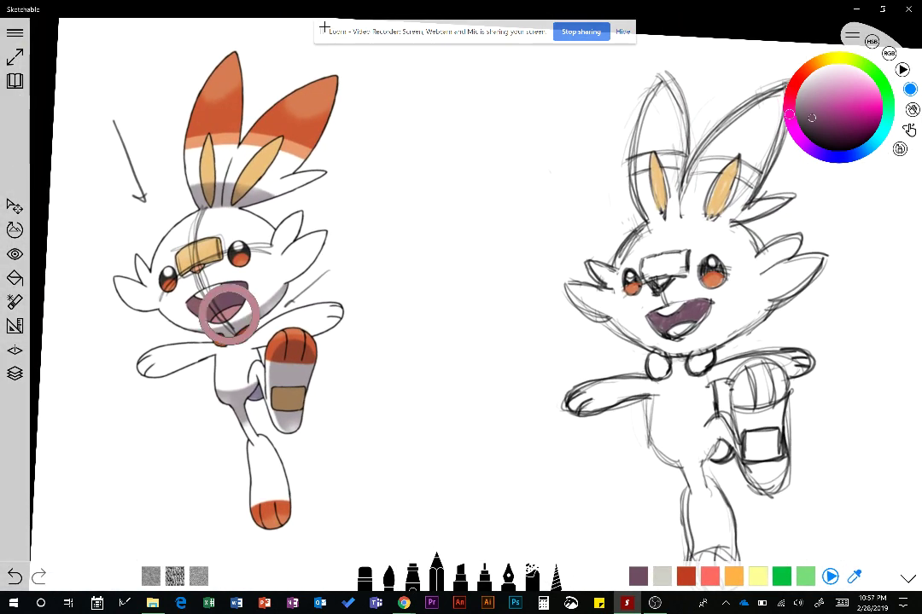
left_click_drag(733, 245, 700, 216)
scroll(678, 247, "up", 4)
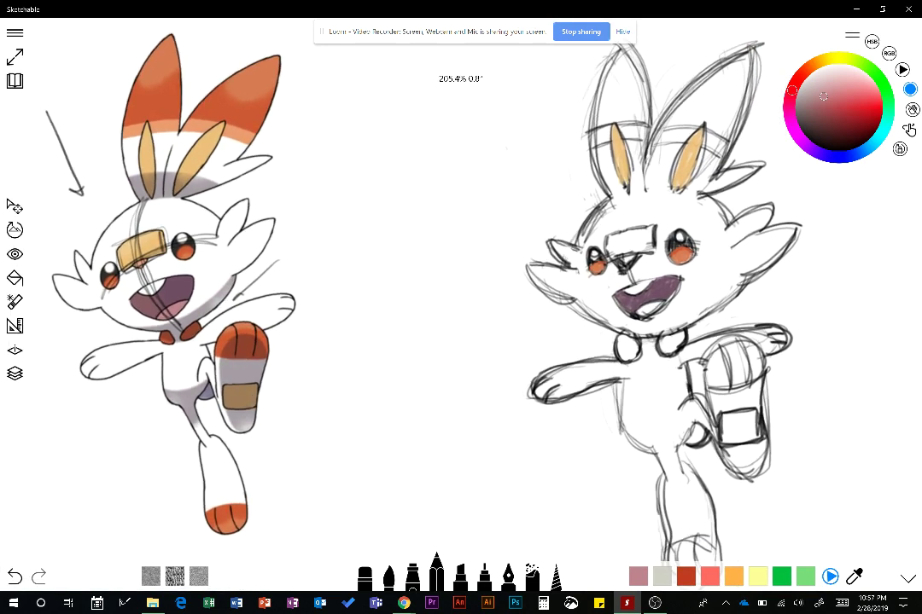
mouse_move(660, 339)
left_mouse_down()
mouse_move(646, 352)
mouse_move(665, 334)
mouse_move(656, 352)
left_mouse_up()
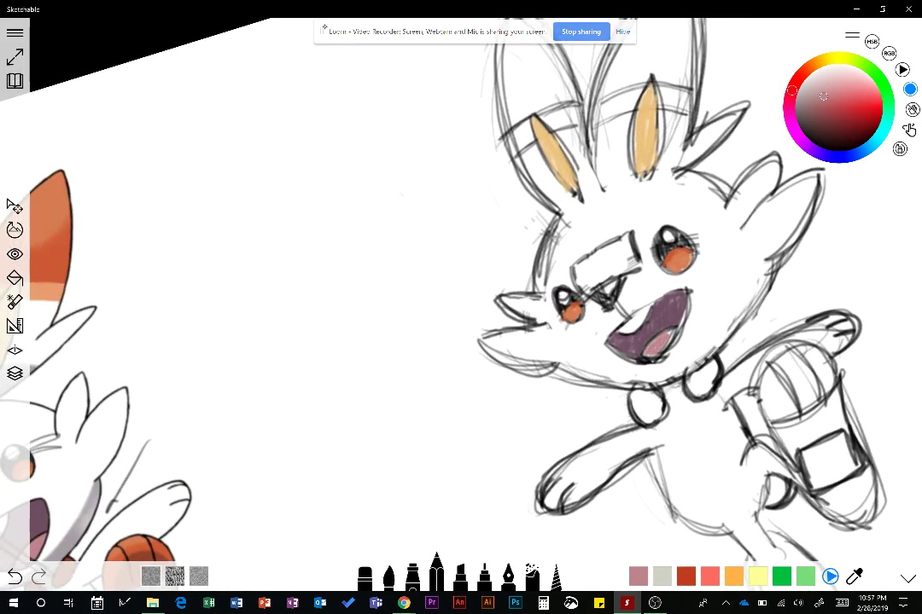
Step: Shade both neck tufts and the lower part of the raised foot's toes with dark red sampled from the reference's neck tuft
scroll(546, 316, "down", 3)
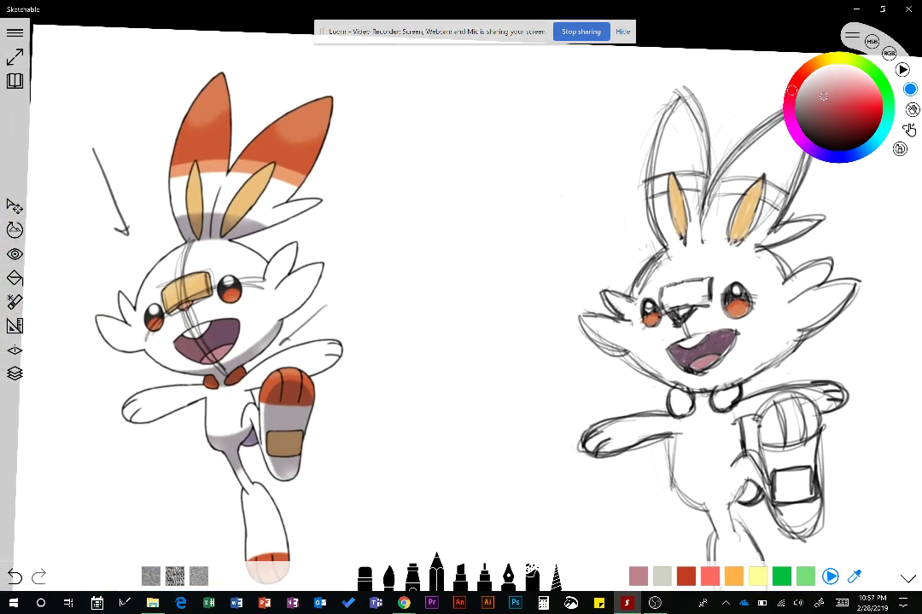
left_click(236, 373)
left_click_drag(512, 316, 380, 326)
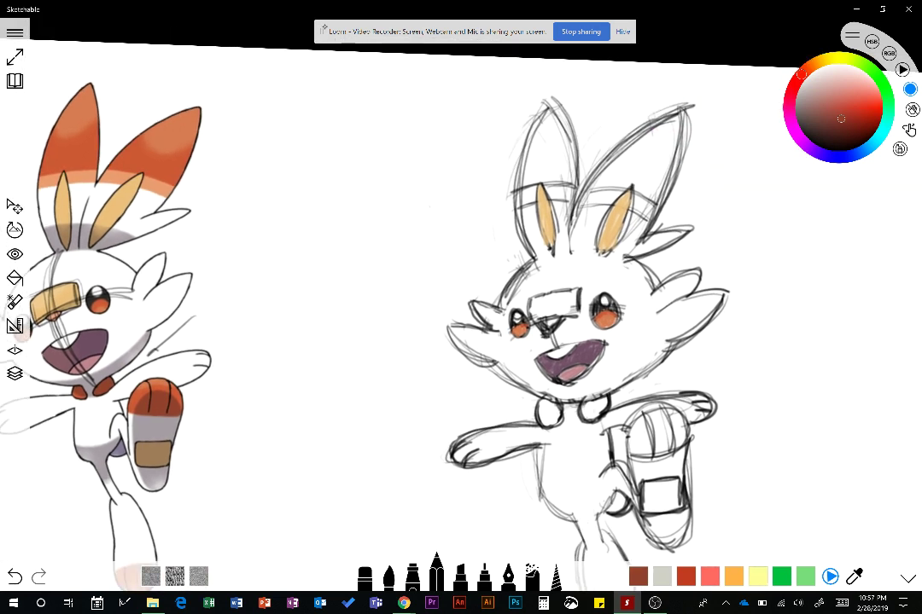
mouse_move(590, 402)
left_mouse_down()
mouse_move(589, 417)
mouse_move(608, 403)
left_mouse_up()
mouse_move(541, 405)
left_mouse_down()
mouse_move(558, 408)
mouse_move(555, 419)
mouse_move(544, 417)
mouse_move(554, 417)
left_mouse_up()
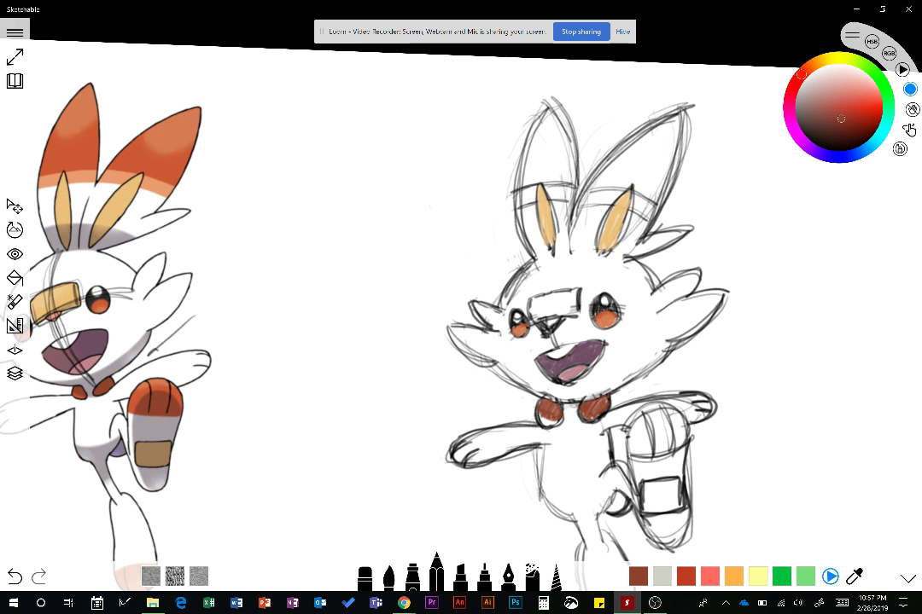
scroll(461, 307, "down", 2)
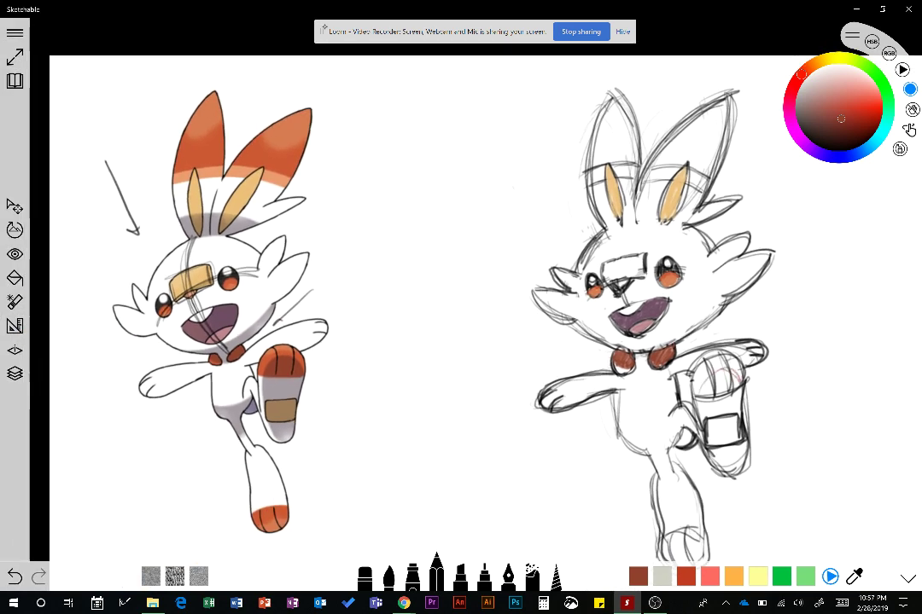
mouse_move(700, 392)
left_mouse_down()
mouse_move(741, 382)
mouse_move(710, 379)
mouse_move(705, 395)
mouse_move(718, 375)
mouse_move(719, 394)
mouse_move(727, 376)
mouse_move(728, 391)
mouse_move(734, 376)
mouse_move(739, 390)
left_mouse_up()
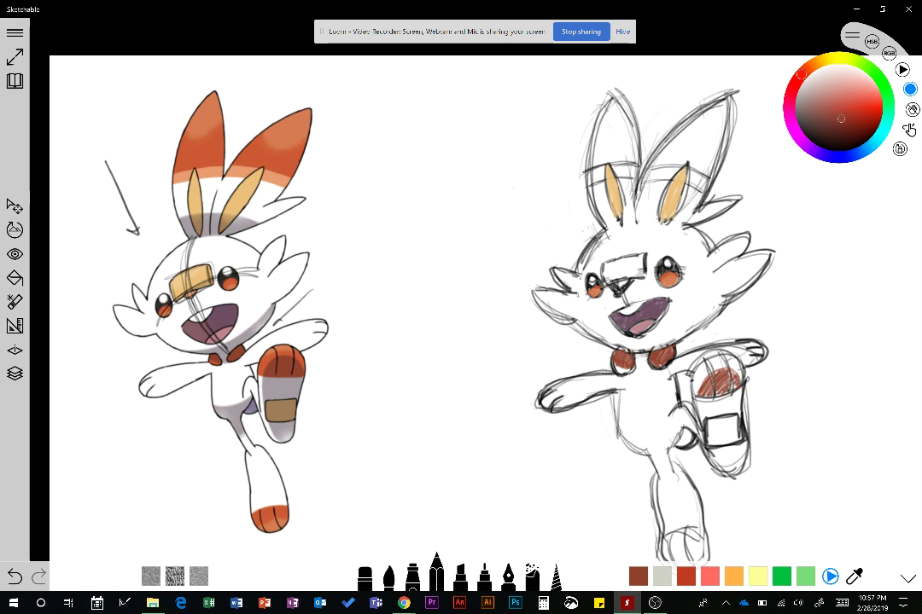
Step: Color the upper part of the raised foot's toes and the left neck tuft's lower part with orange sampled from the reference's foot
left_click(855, 577)
left_click_drag(256, 349, 271, 360)
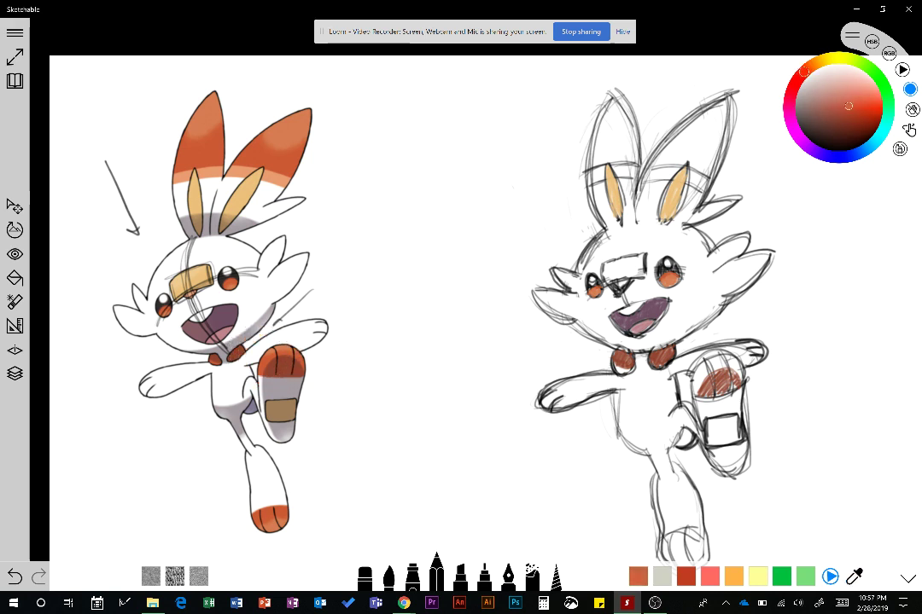
mouse_move(699, 371)
left_mouse_down()
mouse_move(702, 396)
mouse_move(711, 377)
mouse_move(695, 393)
mouse_move(702, 374)
left_mouse_up()
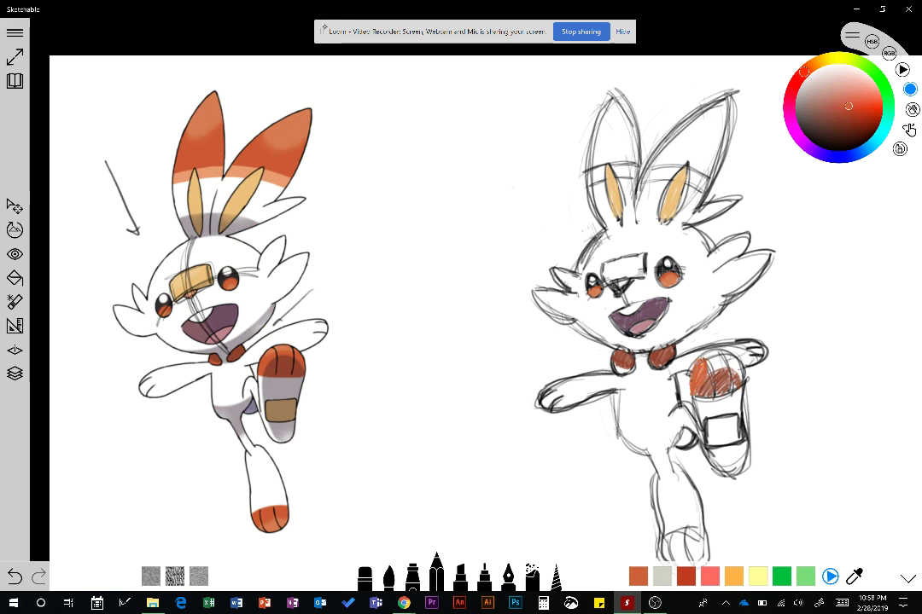
mouse_move(715, 350)
left_mouse_down()
mouse_move(707, 359)
mouse_move(715, 353)
mouse_move(709, 364)
mouse_move(718, 358)
mouse_move(722, 370)
left_mouse_up()
left_click_drag(724, 355, 741, 376)
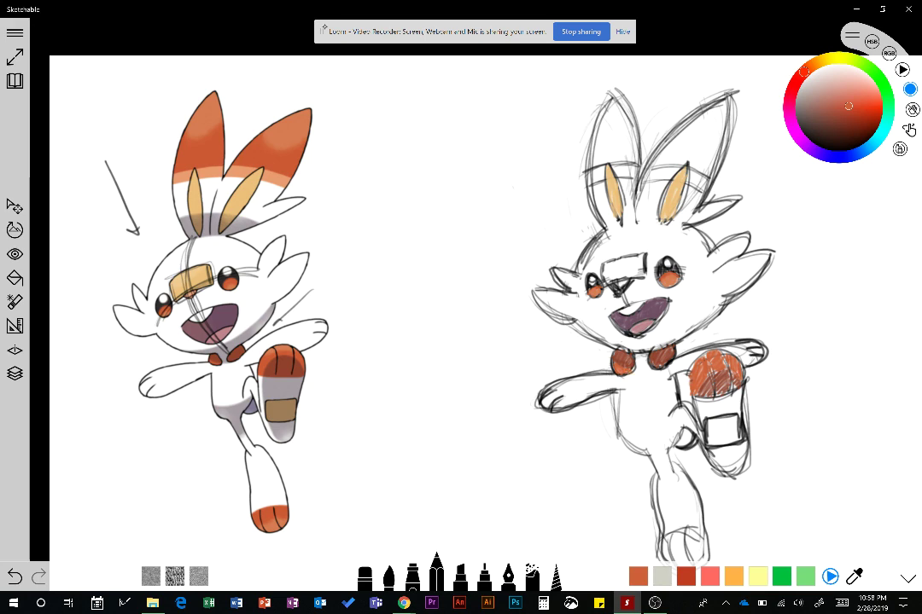
Step: Fill the remaining white gaps in the orange upper area of the raised foot's toes up to the outline
scroll(648, 358, "up", 8)
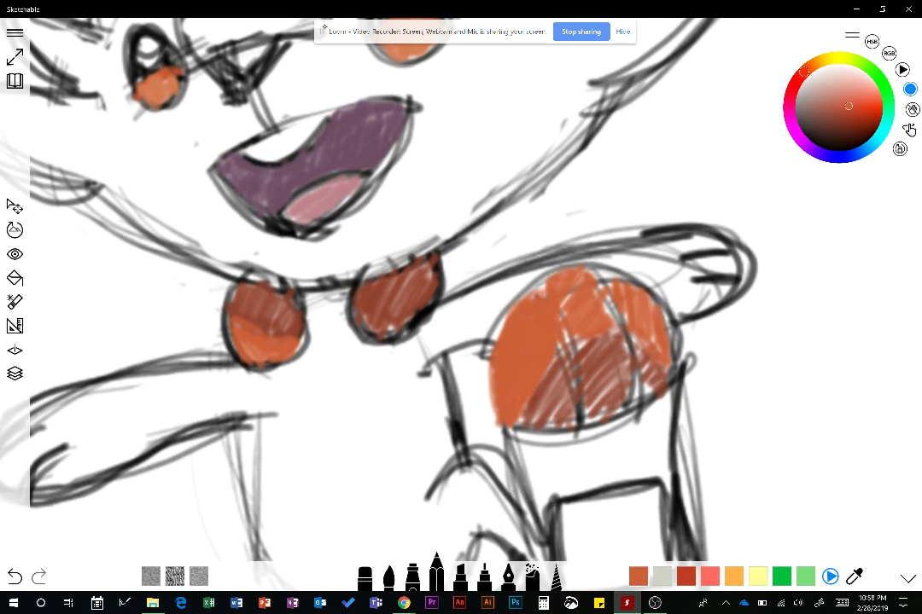
left_click_drag(563, 330, 574, 349)
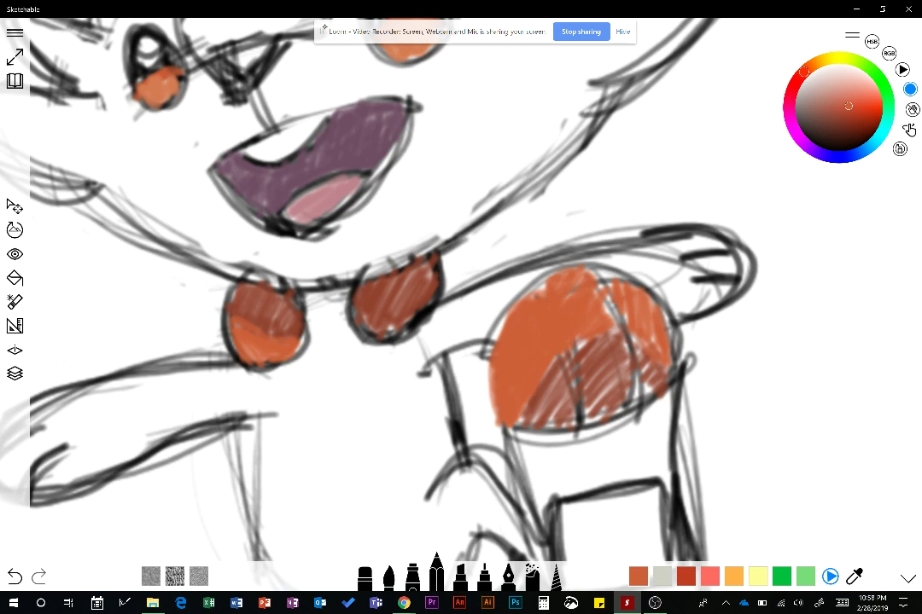
left_click_drag(593, 286, 612, 314)
mouse_move(513, 258)
left_mouse_down()
mouse_move(523, 282)
mouse_move(558, 293)
left_mouse_up()
left_click_drag(665, 312, 670, 336)
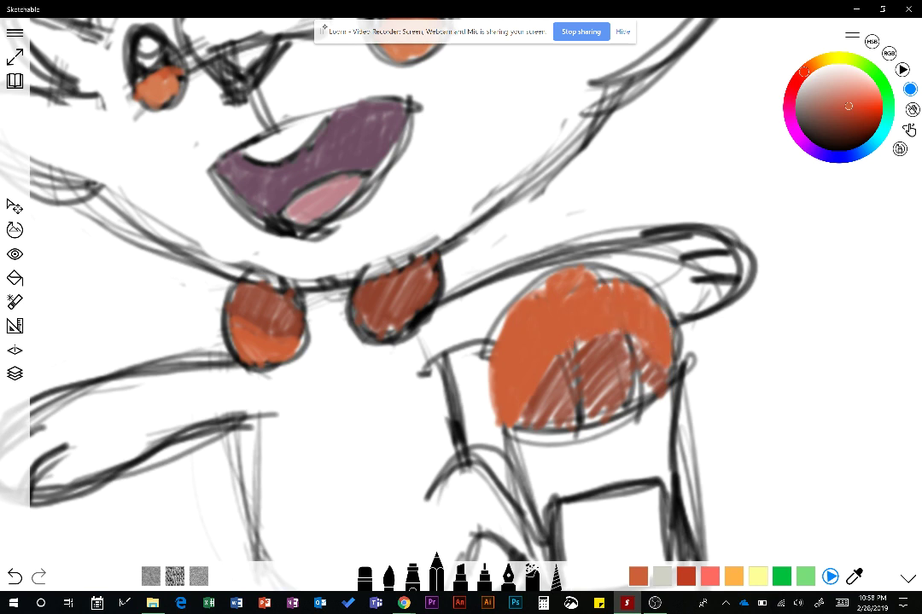
mouse_move(603, 271)
left_mouse_down()
mouse_move(621, 286)
mouse_move(623, 277)
mouse_move(583, 268)
mouse_move(528, 299)
mouse_move(582, 277)
mouse_move(612, 287)
left_mouse_up()
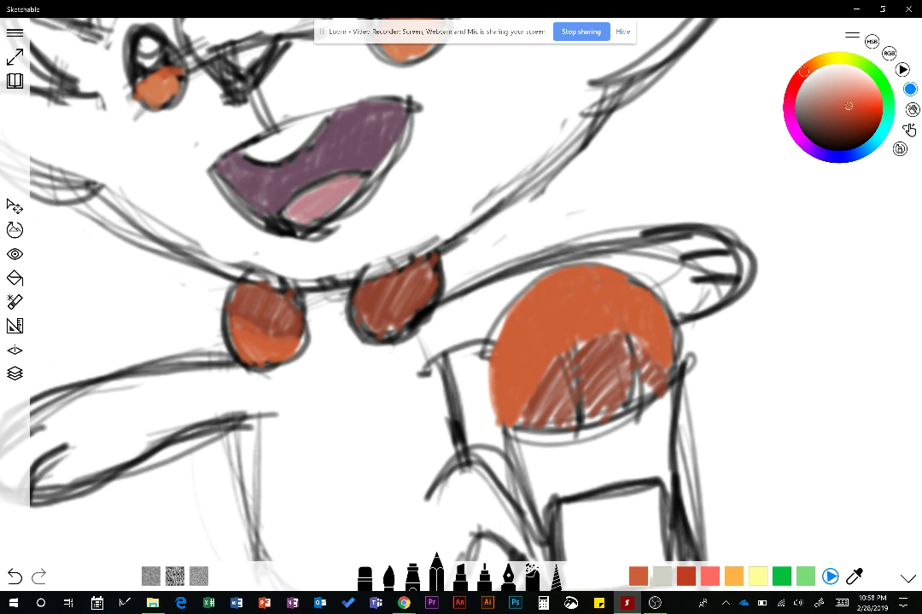
Step: Fill in the toes' lower shading with reddish brown sampled from the right neck tuft and redraw the two toe lines in black
left_click(404, 303)
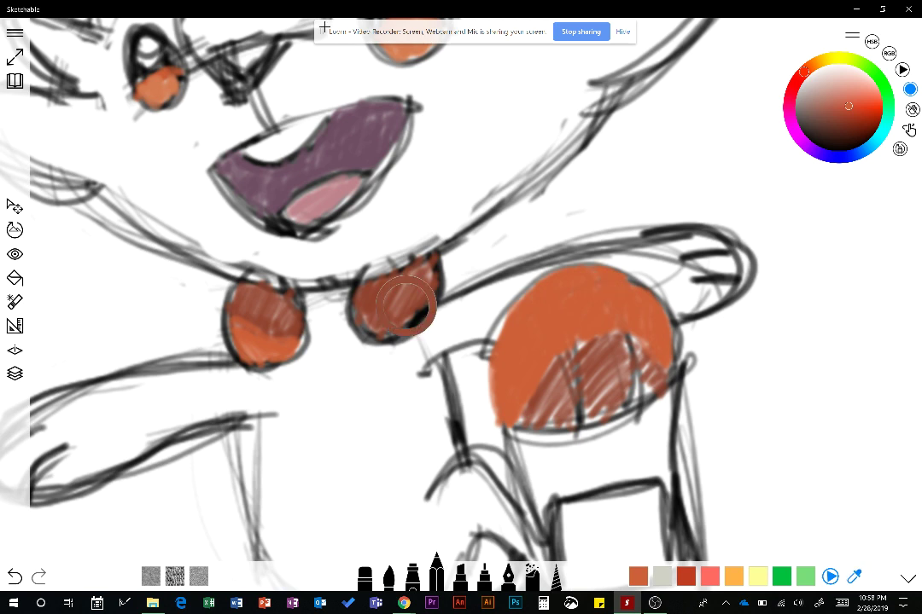
mouse_move(556, 401)
left_mouse_down()
mouse_move(561, 365)
mouse_move(548, 368)
mouse_move(535, 420)
mouse_move(577, 379)
mouse_move(562, 359)
left_mouse_up()
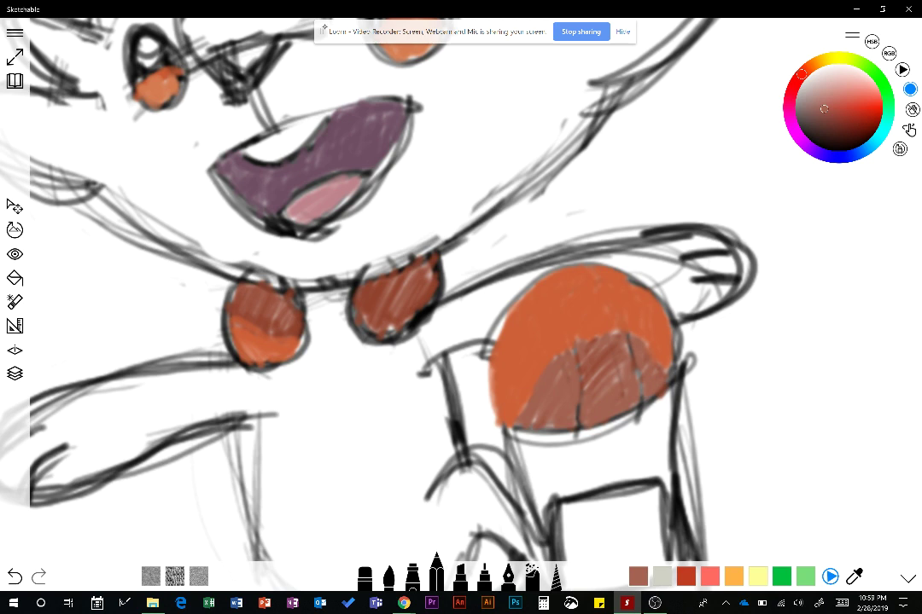
left_click(837, 151)
left_click_drag(544, 282, 577, 426)
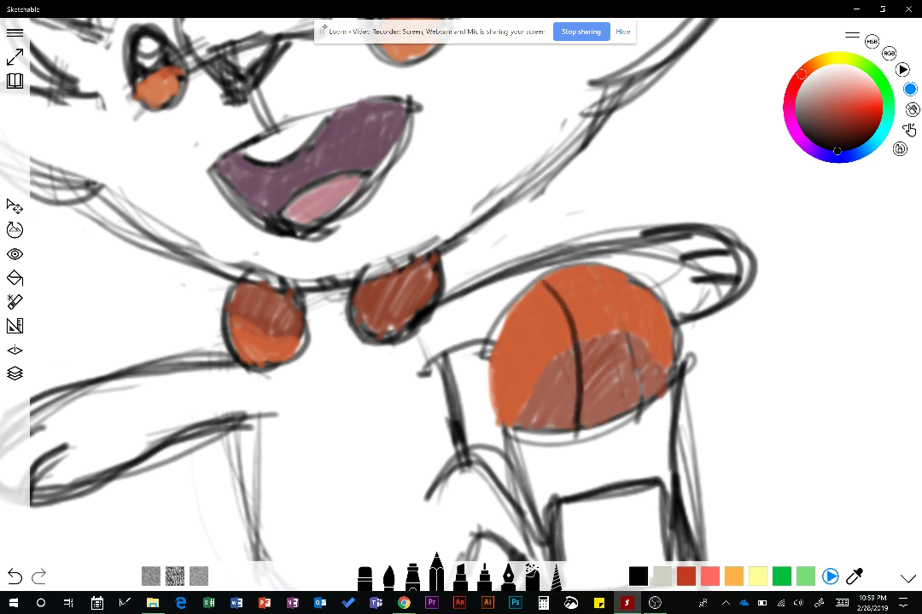
mouse_move(587, 266)
left_mouse_down()
mouse_move(610, 293)
mouse_move(632, 401)
left_mouse_up()
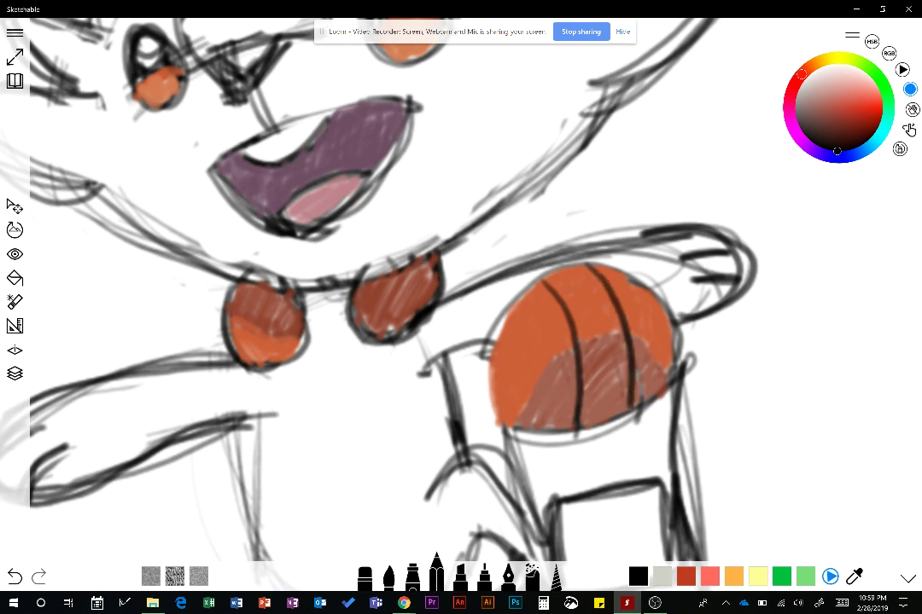
Step: Sample the tan from the reference's face bandage and color the sketch's bandage above the nose
scroll(476, 291, "down", 5)
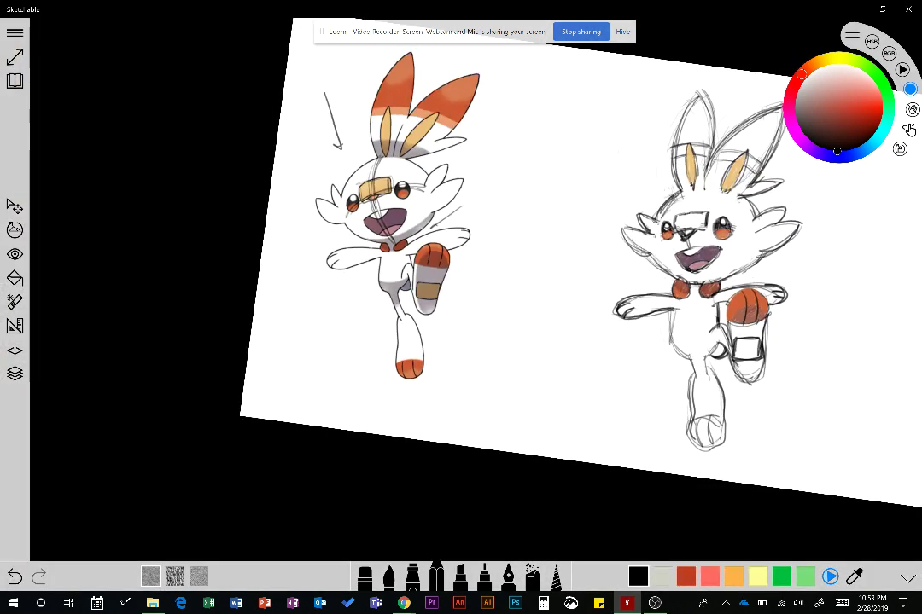
scroll(476, 290, "up", 1)
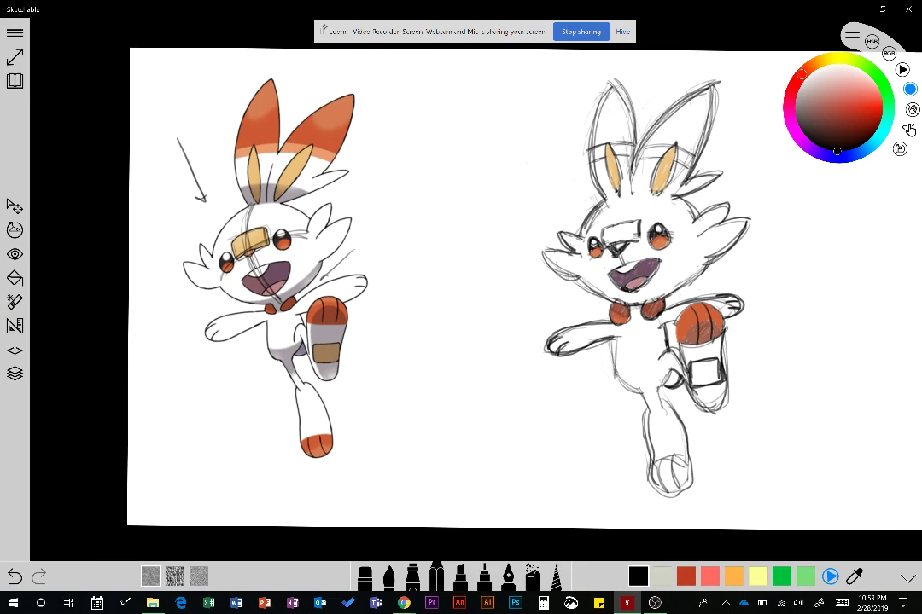
left_click_drag(271, 224, 260, 239)
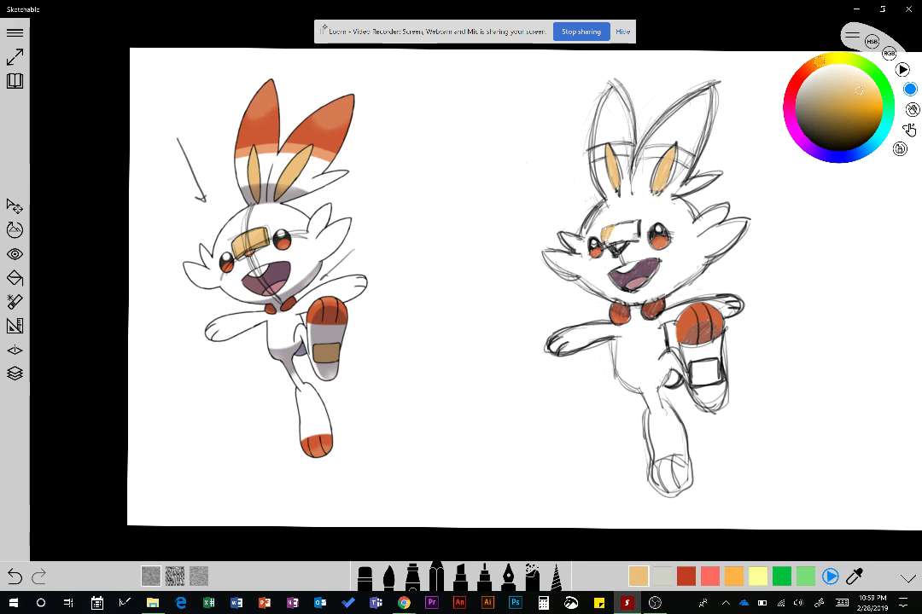
left_click_drag(613, 236, 636, 227)
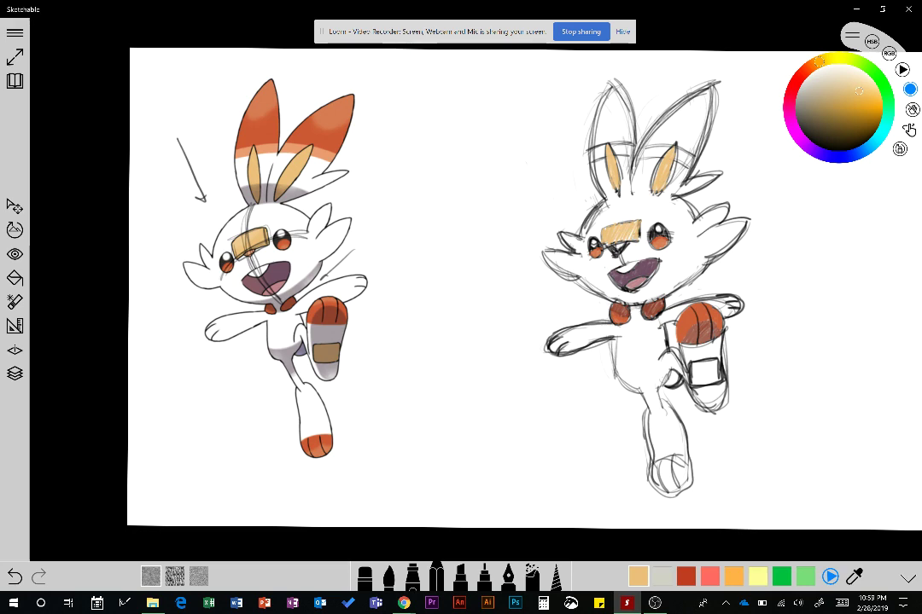
Step: Sample the salmon color from the reference's nose and color the sketch's nose below the face bandage
scroll(208, 201, "up", 5)
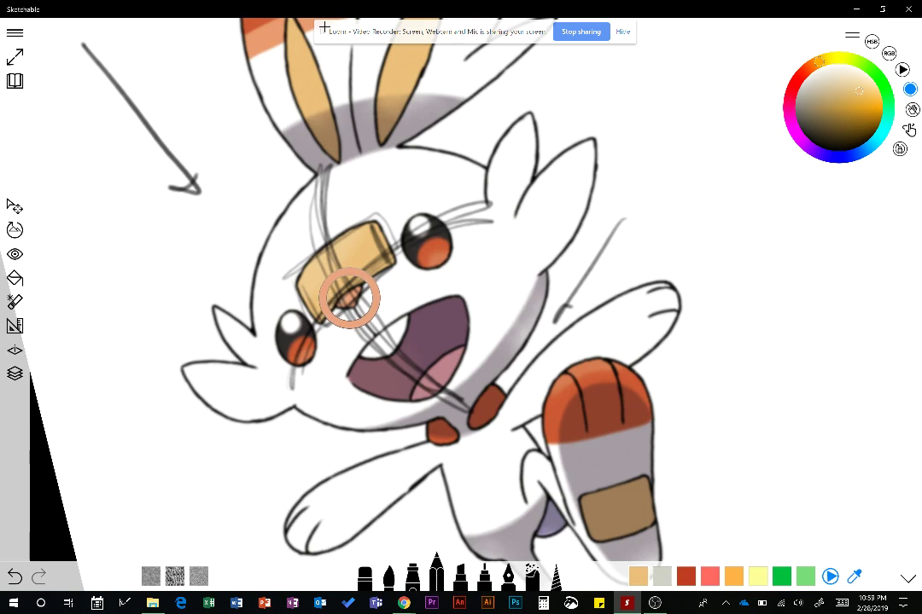
left_click(349, 298)
mouse_move(729, 397)
left_mouse_down()
mouse_move(225, 407)
mouse_move(128, 386)
left_mouse_up()
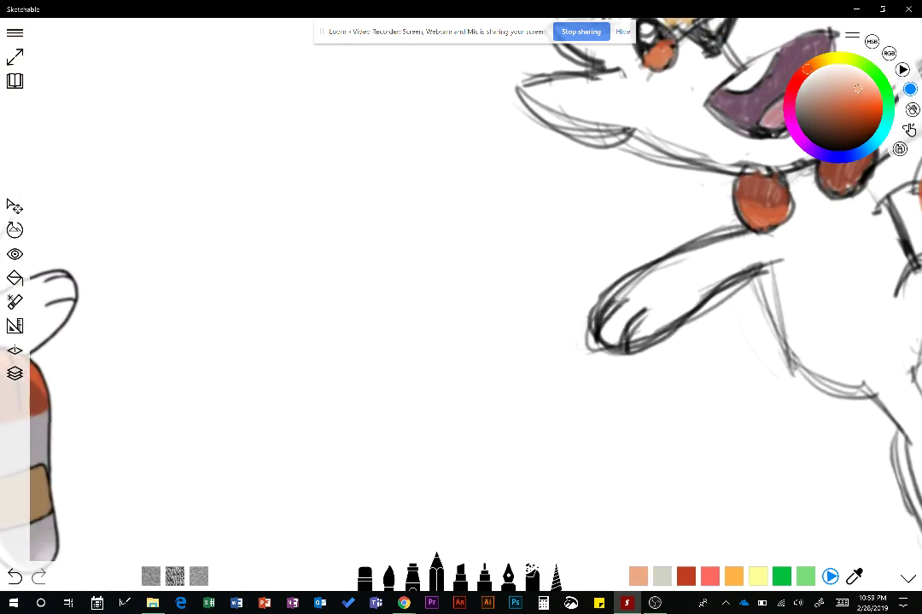
mouse_move(649, 389)
left_mouse_down()
mouse_move(428, 518)
mouse_move(432, 527)
left_mouse_up()
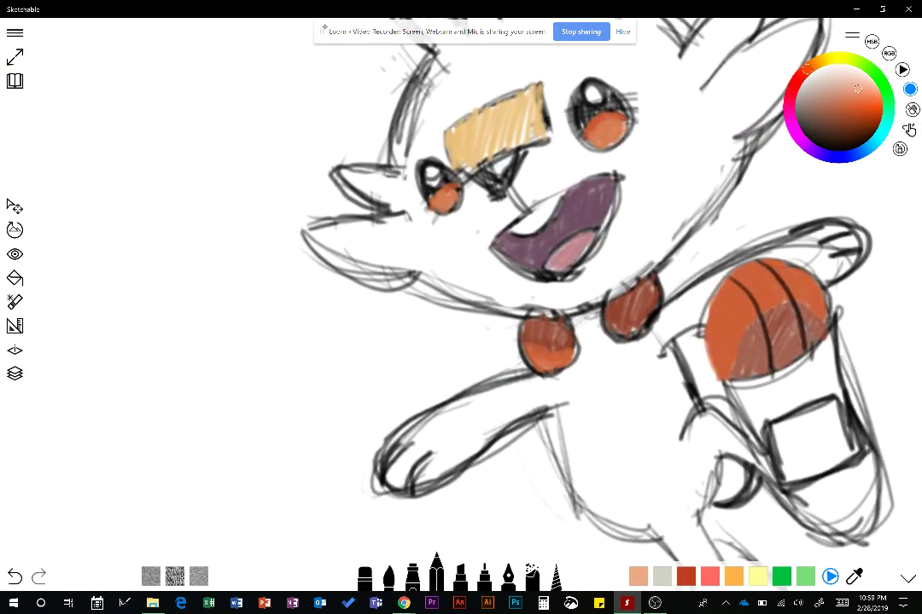
mouse_move(484, 180)
left_mouse_down()
mouse_move(493, 171)
mouse_move(501, 183)
left_mouse_up()
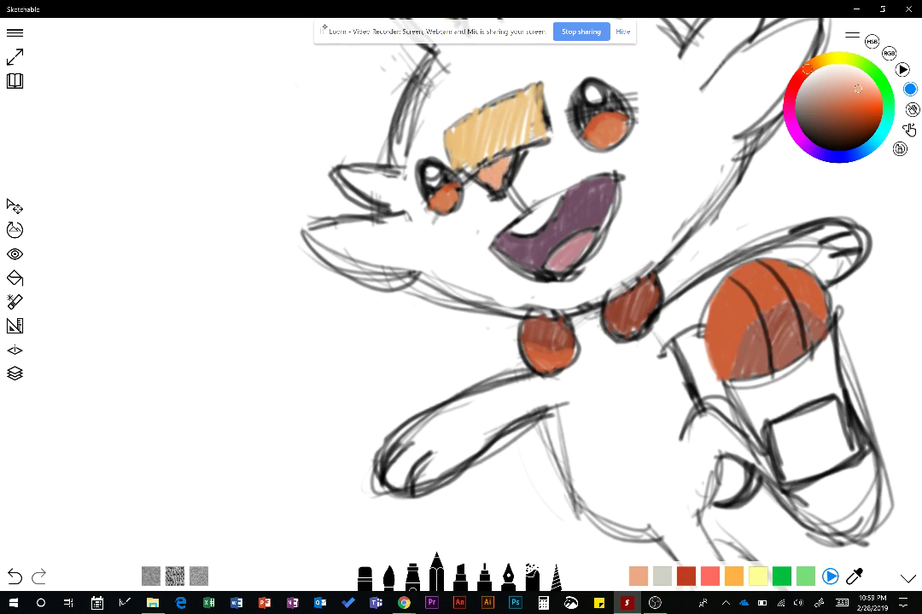
Step: Sample the brown from the reference's foot bandage and color the square bandage on the sketch's raised foot
scroll(478, 290, "down", 5)
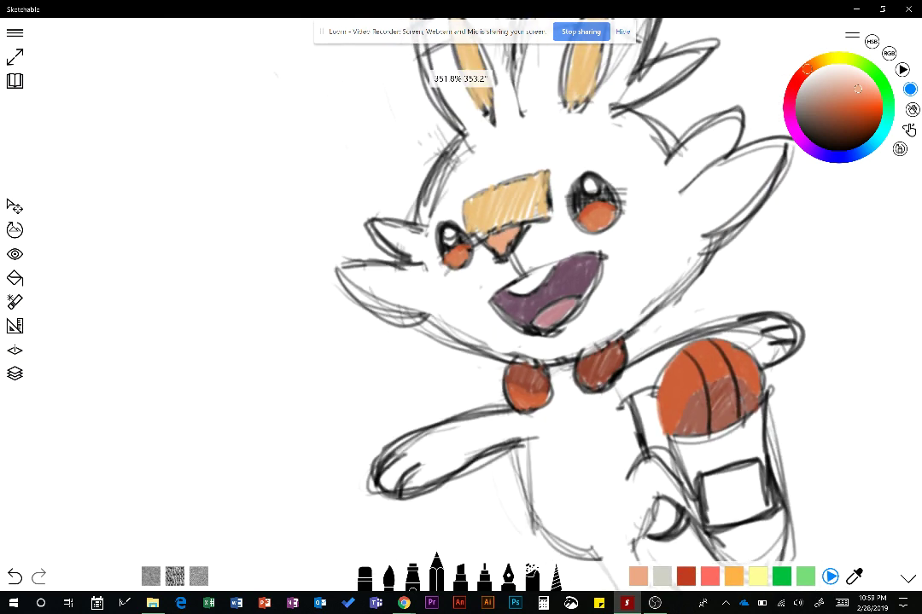
scroll(478, 290, "up", 2)
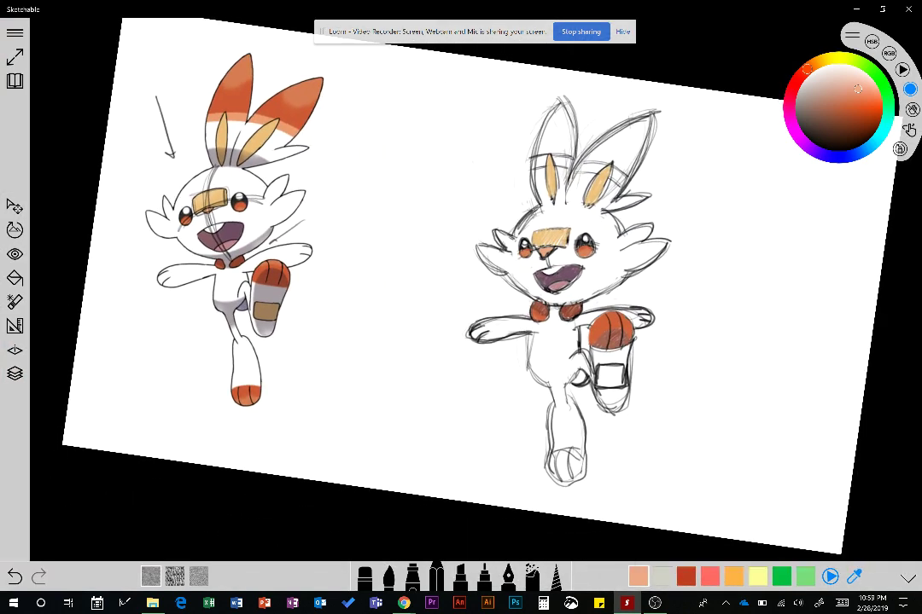
left_click(265, 311)
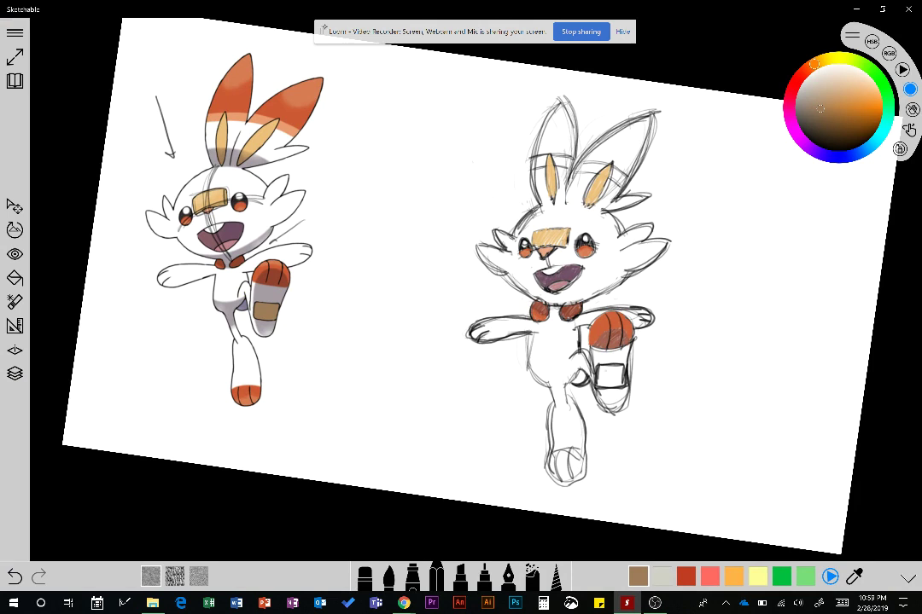
left_click_drag(600, 373, 622, 384)
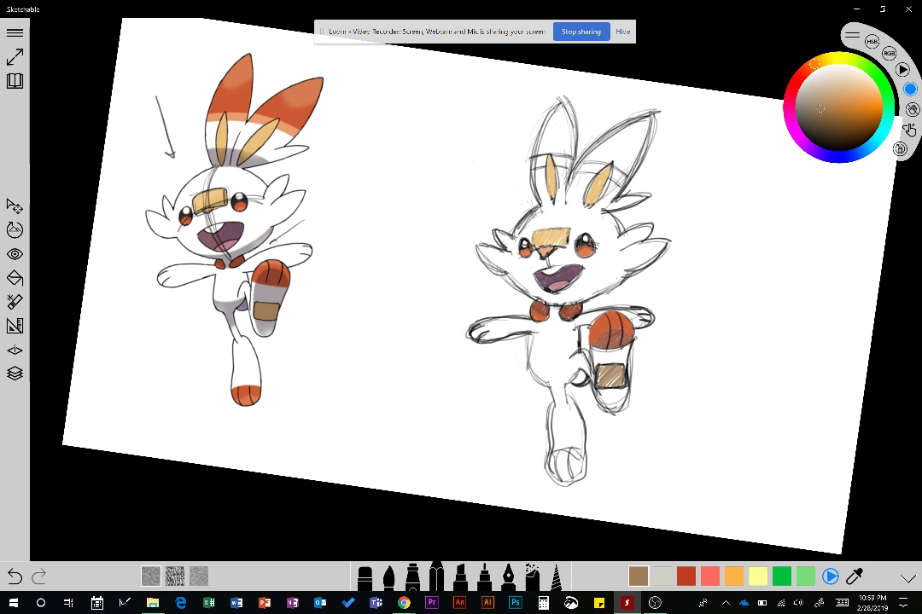
Step: Sample the gray from the reference's raised sole and shade the sketch's sole above and below the bandage
left_click(854, 578)
left_click(271, 292)
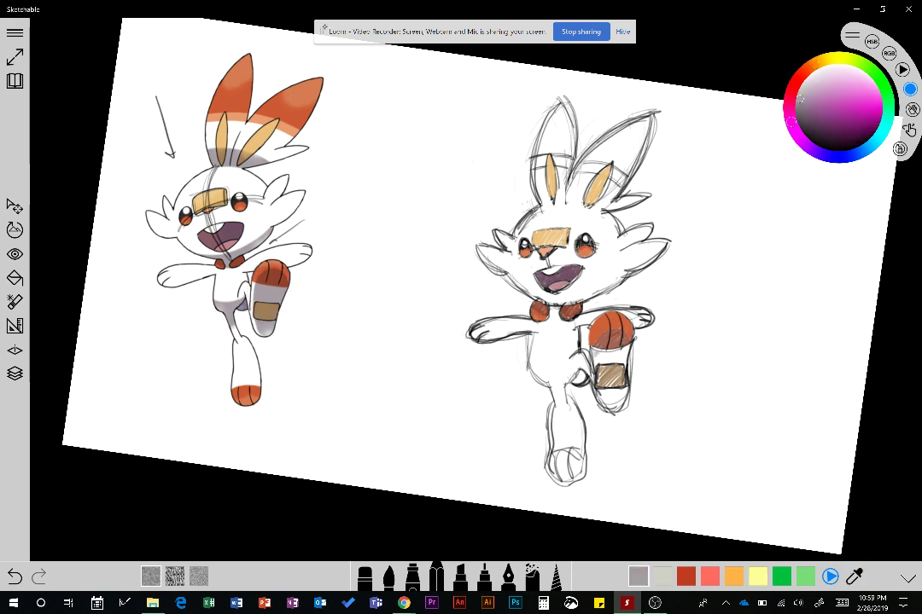
mouse_move(593, 351)
left_mouse_down()
mouse_move(624, 354)
mouse_move(612, 402)
mouse_move(625, 397)
mouse_move(619, 406)
mouse_move(613, 395)
left_mouse_up()
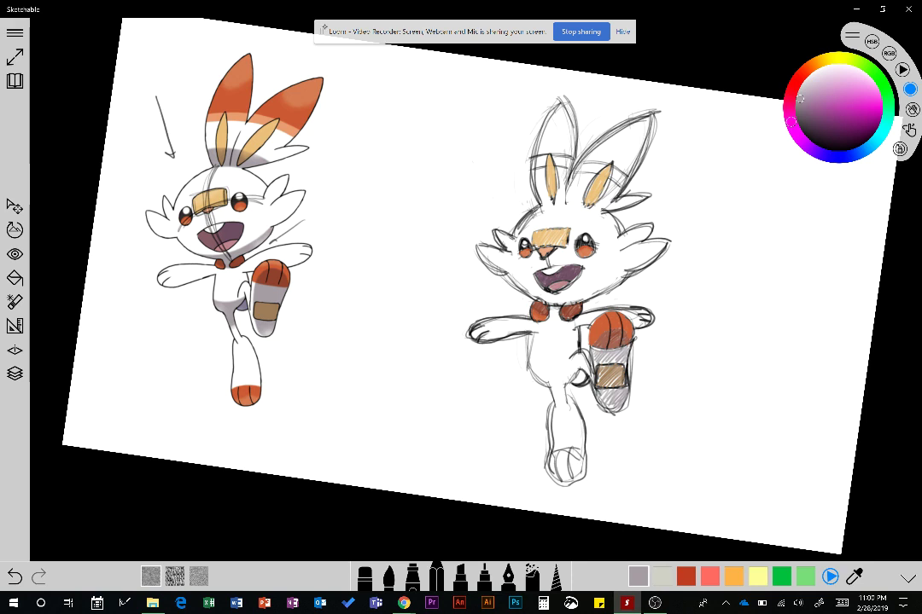
Step: Shade the lower belly, the top of the standing leg and the tail in the same gray, and darken the torso's outline in black
left_click_drag(542, 381, 576, 375)
left_click_drag(462, 322, 484, 322)
left_click_drag(552, 381, 562, 411)
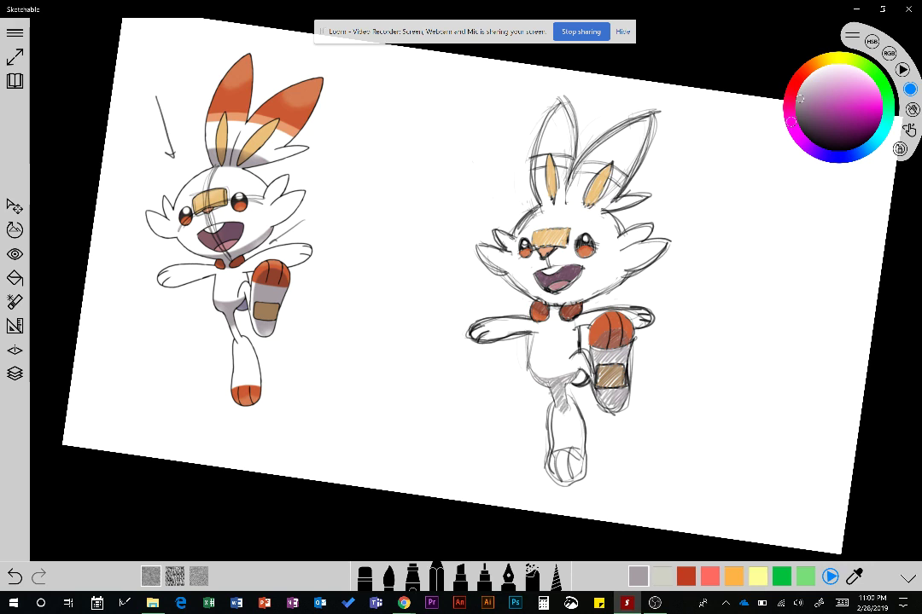
key("ctrl+z")
mouse_move(465, 334)
left_mouse_down()
mouse_move(472, 325)
mouse_move(476, 337)
left_mouse_up()
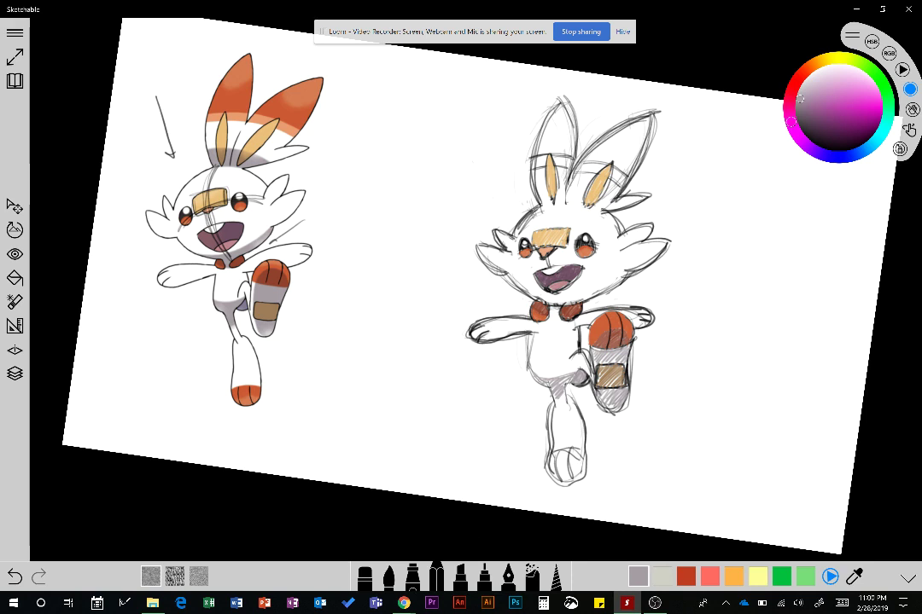
left_click_drag(832, 114, 832, 150)
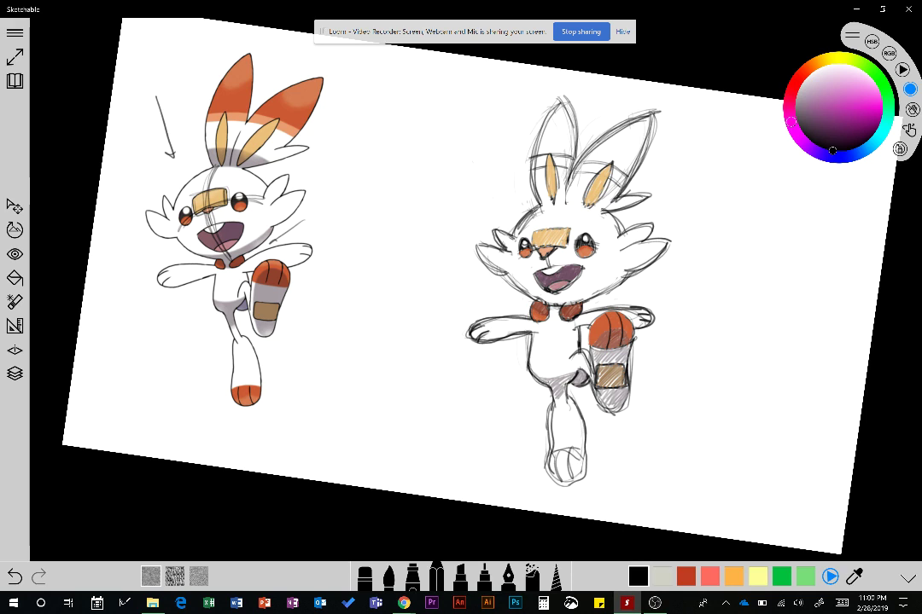
Step: Sample the pale orange from the reference's left ear and color the narrow lower bands of both sketched ears
left_click(662, 577)
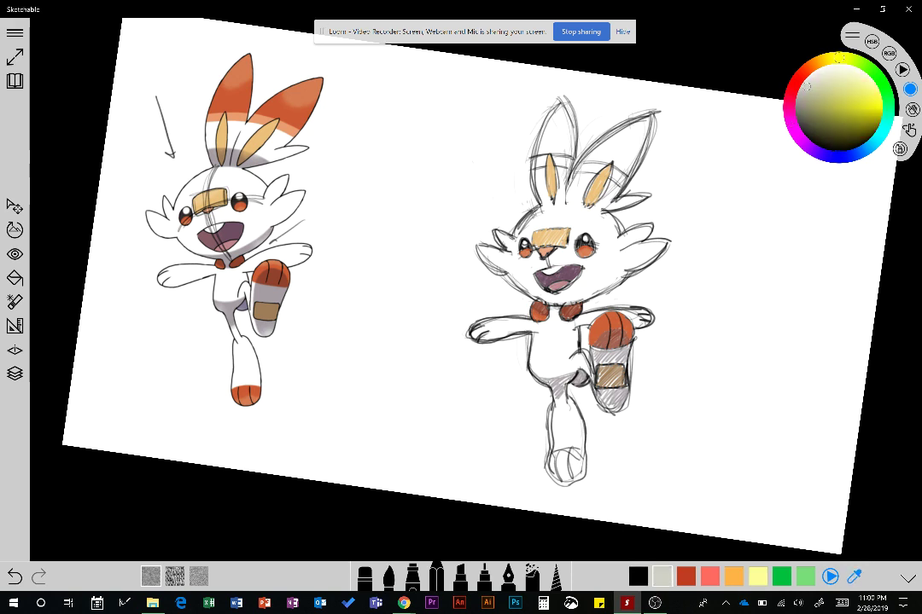
left_click(229, 100)
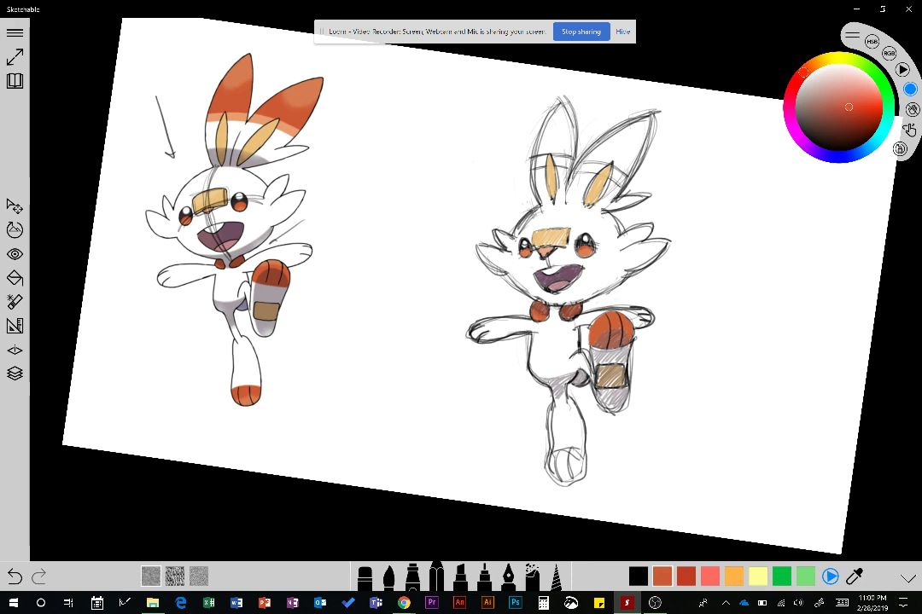
left_click(217, 107)
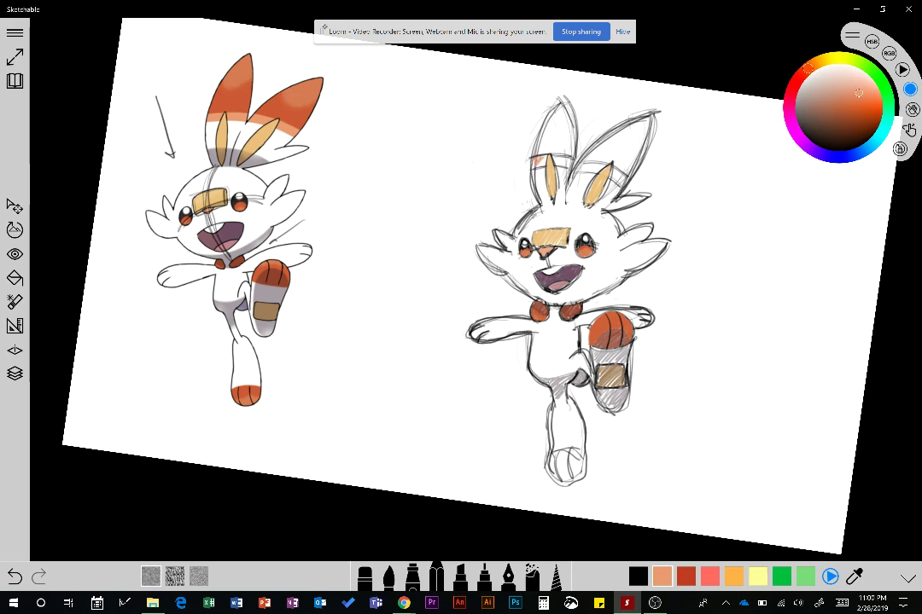
left_click_drag(535, 162, 600, 169)
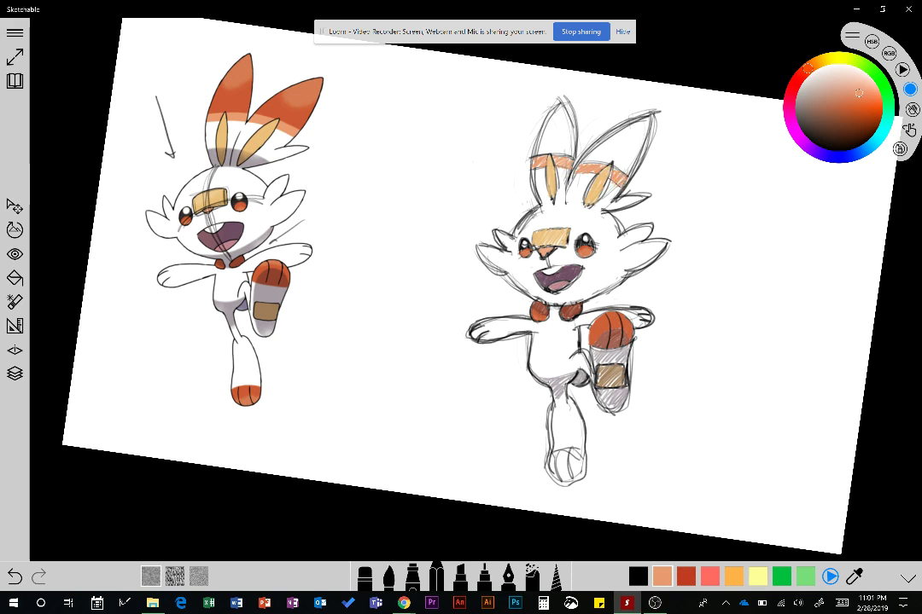
Step: Sample the deep orange from the reference's right ear, outline the middle sections of both sketched ears with curved upper edges, and color them
left_click(854, 577)
left_click(278, 112)
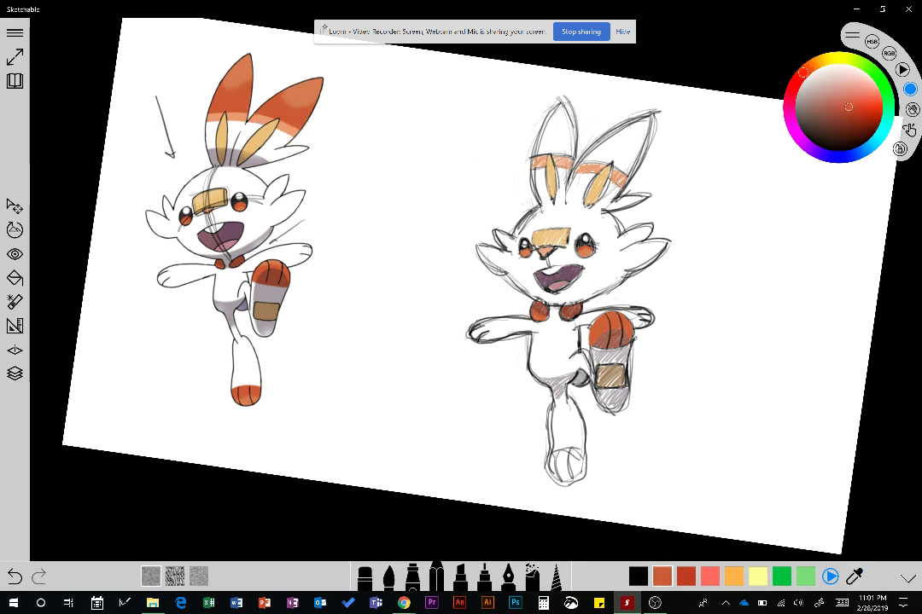
mouse_move(546, 134)
left_mouse_down()
mouse_move(575, 134)
mouse_move(557, 136)
left_mouse_up()
left_click_drag(615, 153, 639, 149)
mouse_move(546, 138)
left_mouse_down()
mouse_move(535, 154)
mouse_move(558, 140)
mouse_move(574, 152)
left_mouse_up()
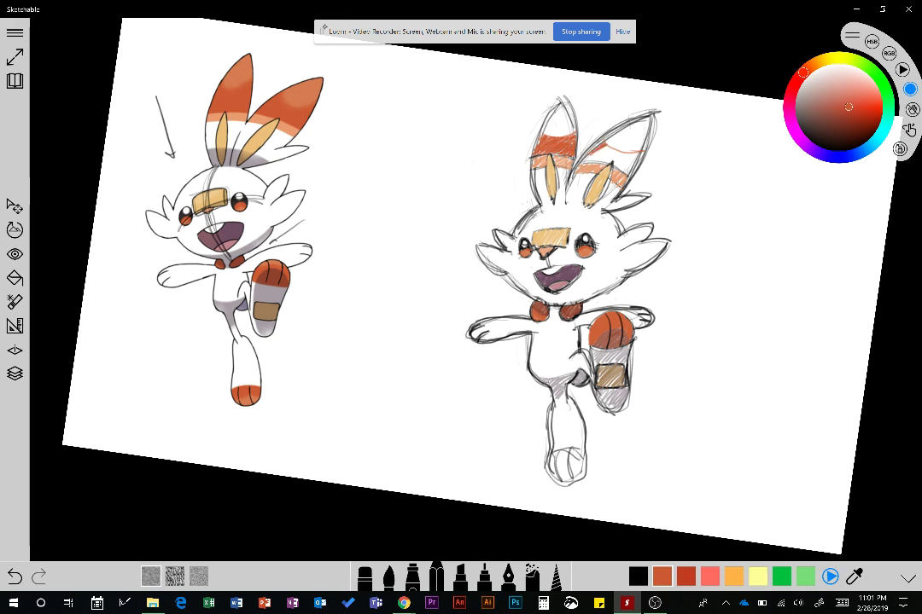
mouse_move(600, 159)
left_mouse_down()
mouse_move(633, 158)
mouse_move(637, 168)
left_mouse_up()
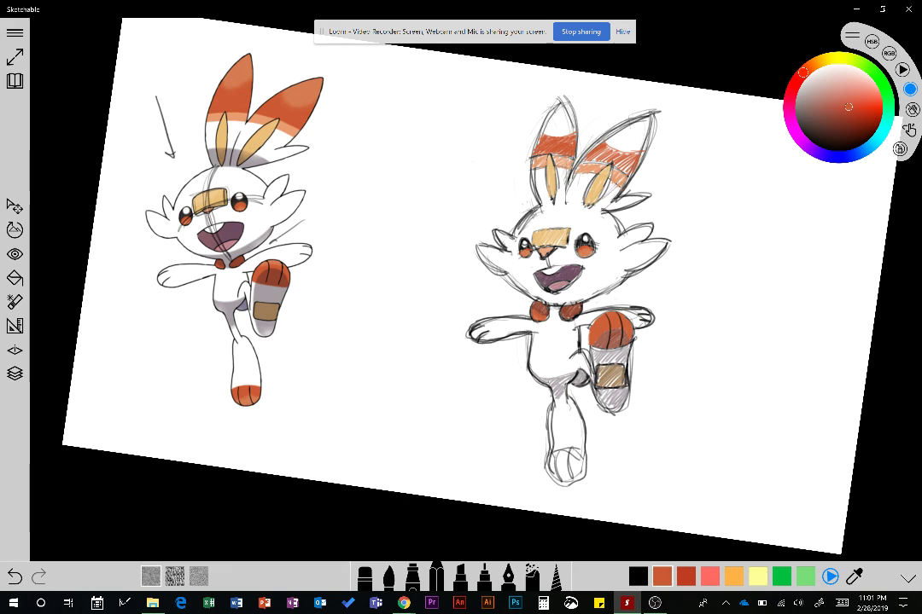
Step: Fill the white gaps in the right ear's middle section with crossing strokes of the deep orange
scroll(546, 238, "up", 5)
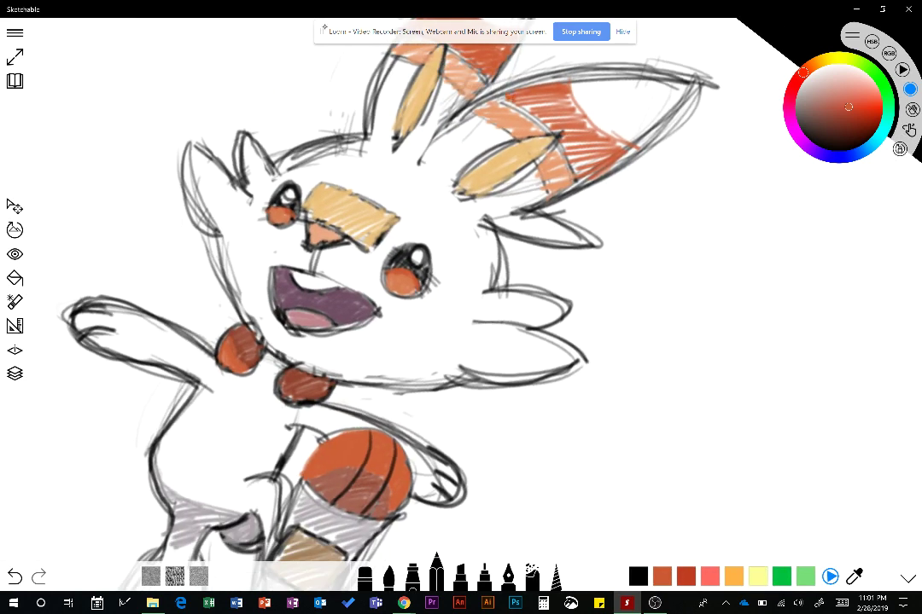
mouse_move(521, 95)
left_mouse_down()
mouse_move(557, 129)
mouse_move(573, 118)
mouse_move(590, 130)
mouse_move(571, 153)
mouse_move(577, 171)
mouse_move(582, 149)
left_mouse_up()
mouse_move(488, 143)
left_mouse_down()
mouse_move(502, 116)
mouse_move(510, 139)
mouse_move(528, 124)
mouse_move(495, 100)
mouse_move(485, 115)
mouse_move(476, 110)
left_mouse_up()
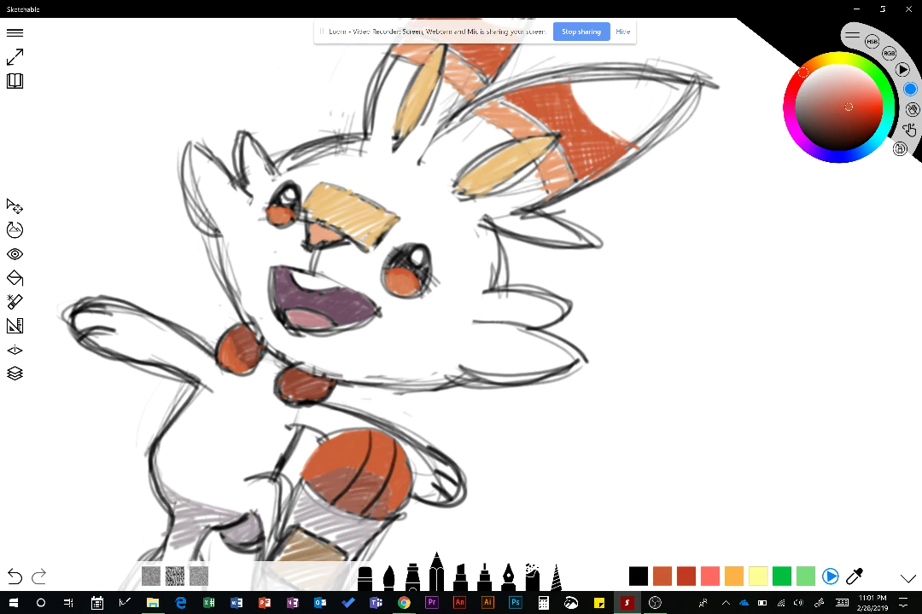
Step: Sample the lighter orange from the reference's left ear tip and color the sketched left ear's tip down to its deep orange section
scroll(452, 296, "down", 5)
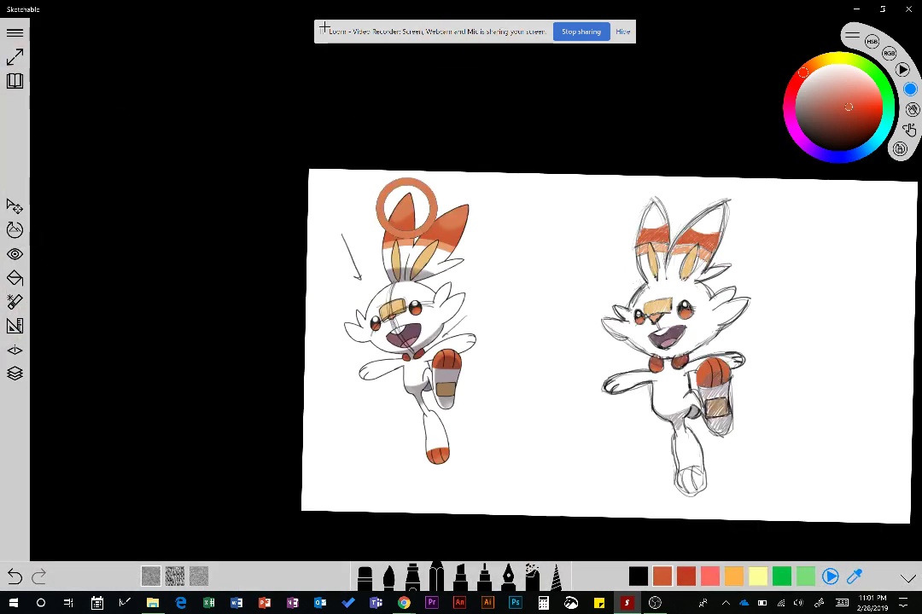
scroll(610, 324, "up", 5)
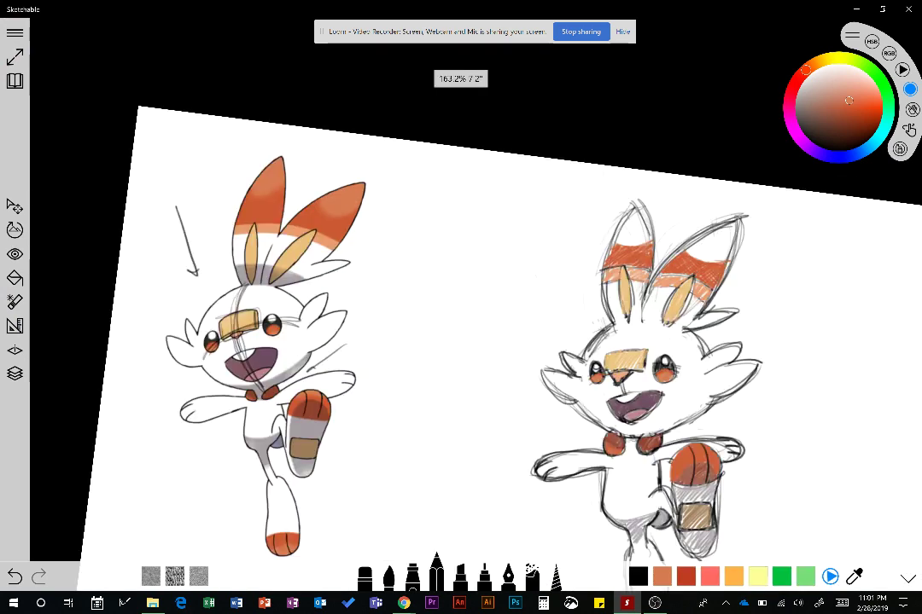
scroll(632, 375, "up", 1)
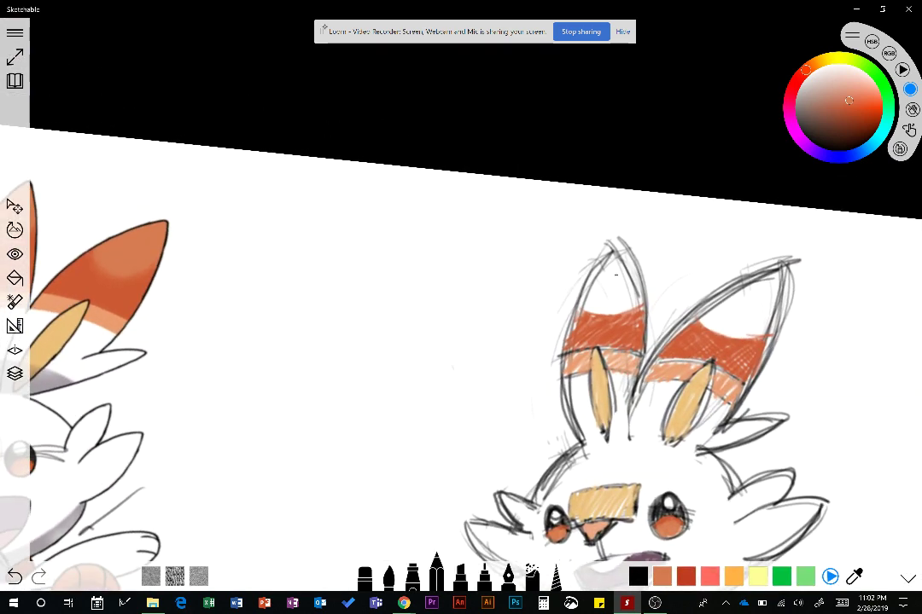
mouse_move(610, 252)
left_mouse_down()
mouse_move(585, 308)
mouse_move(599, 289)
mouse_move(594, 310)
mouse_move(615, 289)
mouse_move(630, 304)
mouse_move(641, 301)
mouse_move(617, 247)
mouse_move(643, 293)
mouse_move(643, 277)
mouse_move(601, 308)
mouse_move(632, 308)
mouse_move(635, 298)
left_mouse_up()
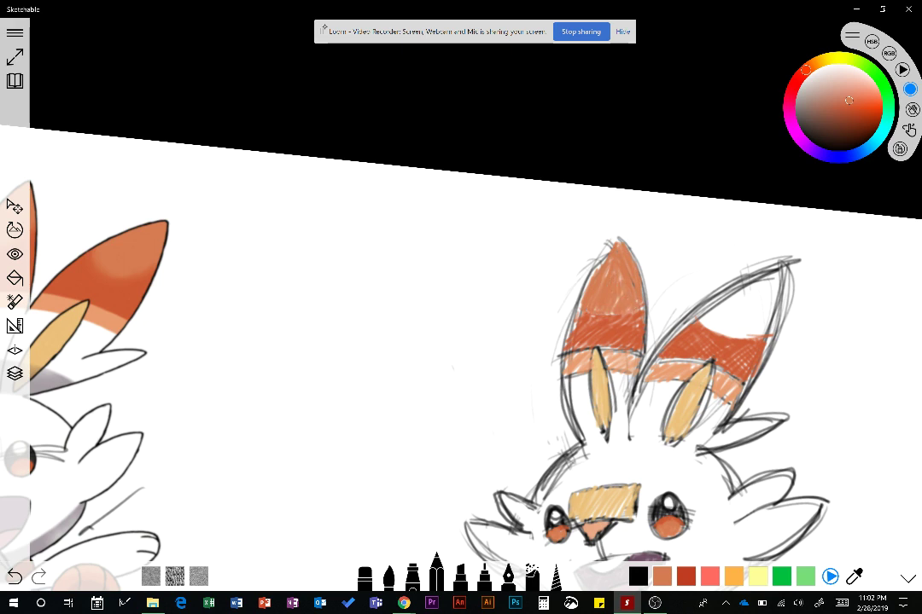
left_click_drag(622, 292, 613, 307)
left_click_drag(608, 266, 586, 321)
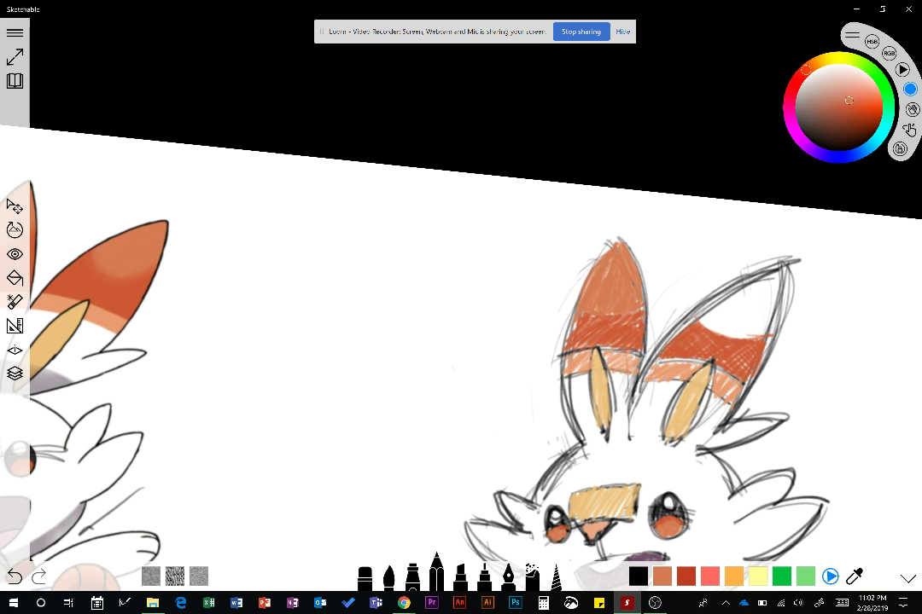
Step: Color the outer part of the right ear's tip with the same lighter orange
mouse_move(705, 321)
left_mouse_down()
mouse_move(780, 272)
mouse_move(718, 320)
mouse_move(748, 295)
mouse_move(739, 319)
mouse_move(775, 279)
mouse_move(772, 321)
mouse_move(774, 294)
mouse_move(762, 327)
mouse_move(751, 322)
left_mouse_up()
left_click_drag(771, 284, 735, 324)
left_click_drag(771, 280, 746, 322)
Step: Fill the remaining white gap in the right ear between the lighter orange tip and the deep orange section
mouse_move(789, 261)
left_mouse_down()
mouse_move(771, 308)
mouse_move(650, 403)
left_mouse_up()
mouse_move(604, 287)
left_mouse_down()
mouse_move(577, 316)
mouse_move(600, 284)
mouse_move(572, 332)
mouse_move(576, 362)
left_mouse_up()
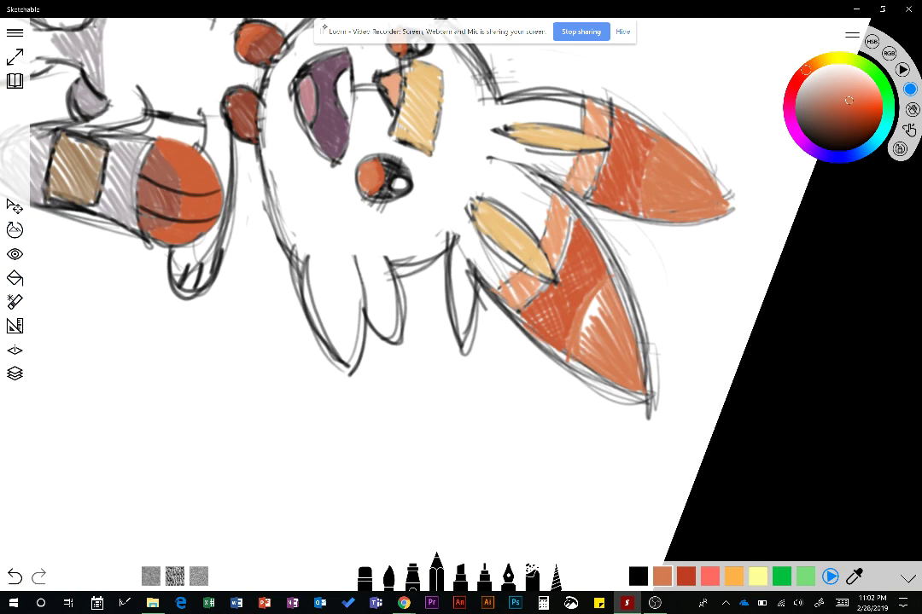
left_click_drag(586, 324, 581, 353)
mouse_move(587, 319)
left_mouse_down()
mouse_move(582, 350)
mouse_move(586, 337)
left_mouse_up()
mouse_move(593, 308)
left_mouse_down()
mouse_move(586, 357)
mouse_move(595, 332)
left_mouse_up()
left_click_drag(601, 301, 600, 329)
left_click_drag(609, 298, 601, 343)
left_click_drag(615, 312, 610, 333)
left_click_drag(518, 258, 517, 297)
left_click_drag(717, 273, 678, 234)
Step: Sample the orange from the reference's standing foot and color the upper band of the sketched standing foot's toes
scroll(461, 290, "down", 5)
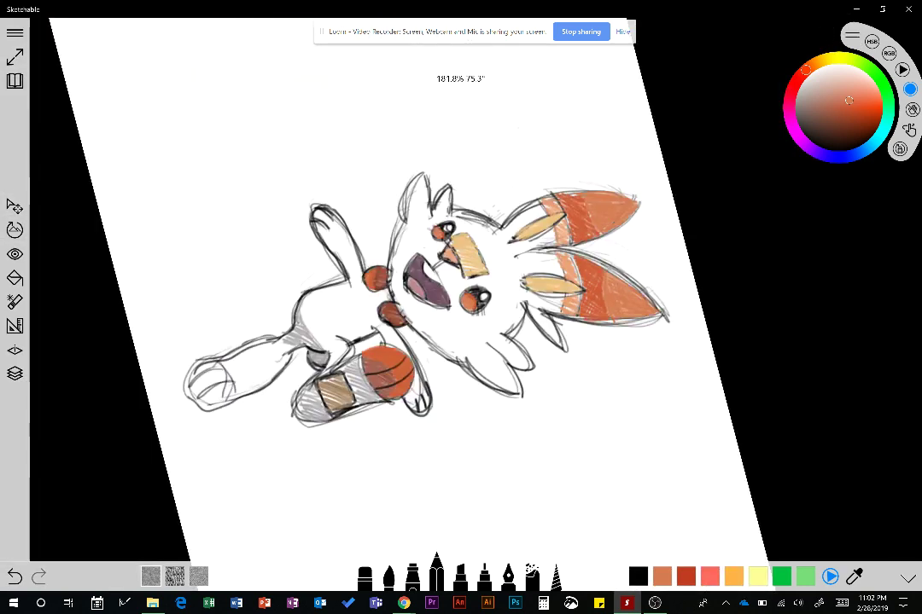
scroll(512, 298, "up", 2)
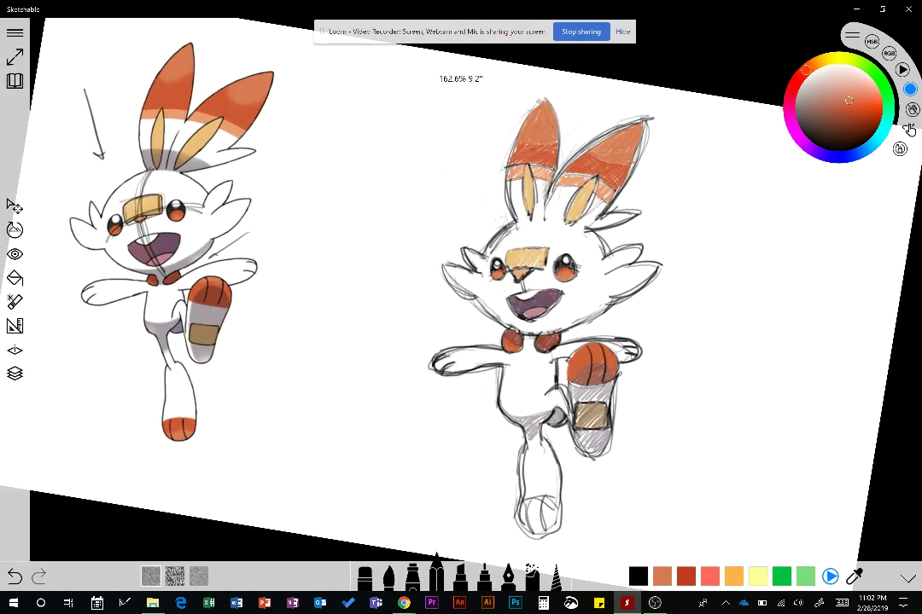
scroll(512, 299, "down", 2)
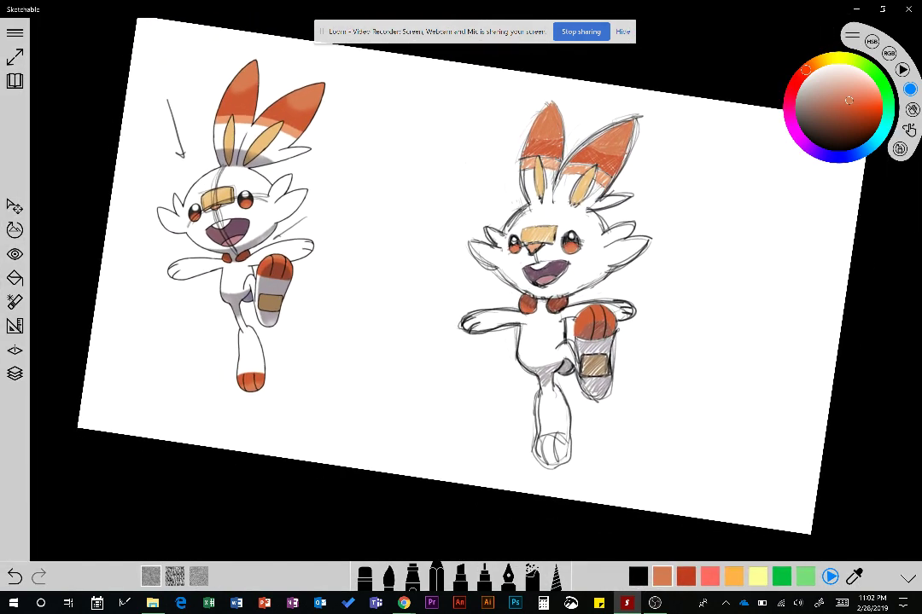
left_click(854, 577)
left_click(250, 379)
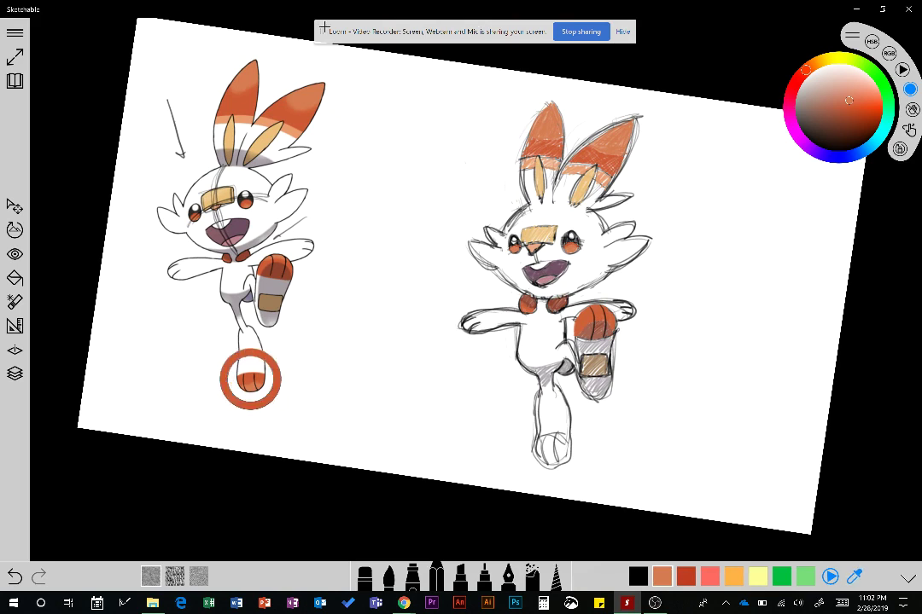
left_click_drag(512, 341, 514, 269)
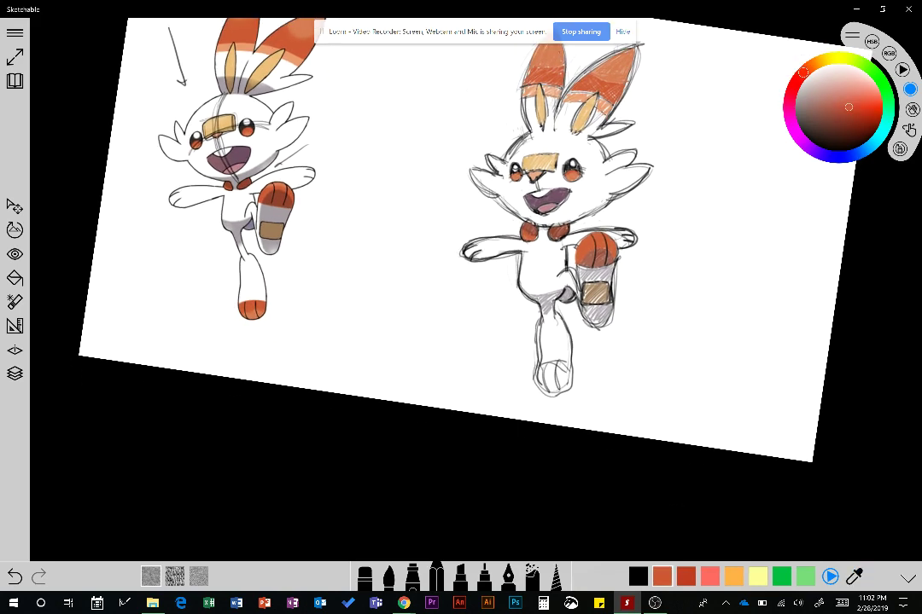
scroll(553, 375, "up", 4)
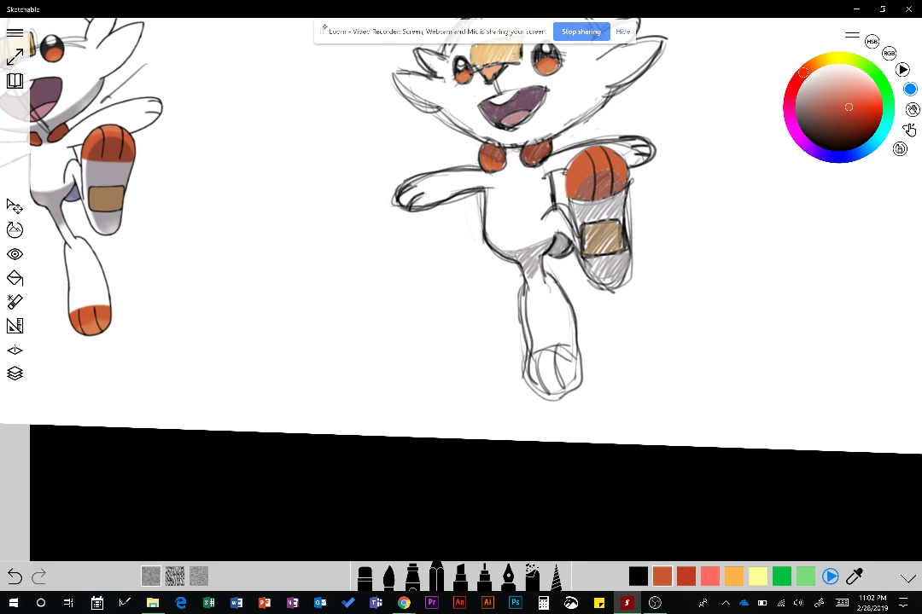
mouse_move(530, 351)
left_mouse_down()
mouse_move(570, 345)
mouse_move(528, 366)
mouse_move(541, 353)
mouse_move(547, 362)
mouse_move(575, 346)
mouse_move(579, 366)
left_mouse_up()
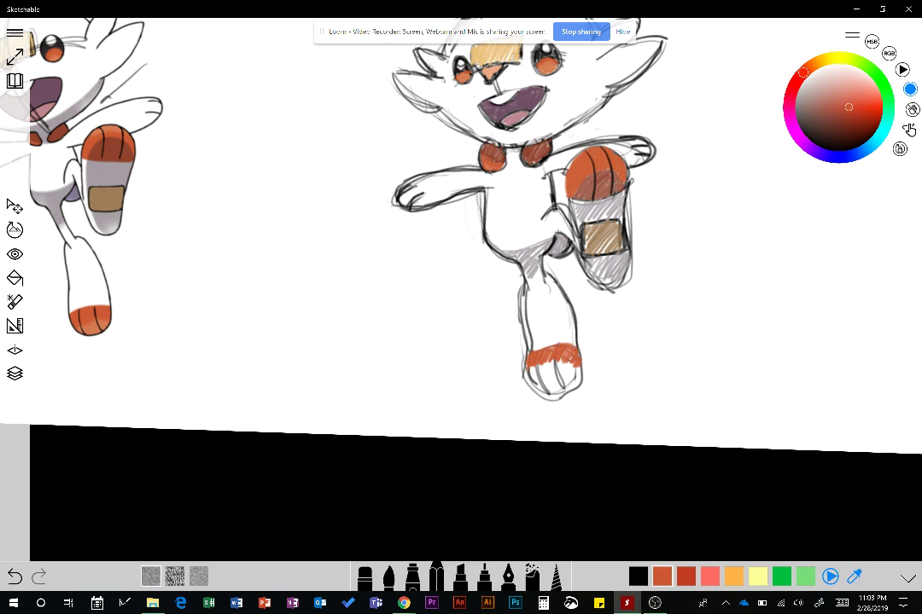
Step: Color the lower part of the sketched standing foot's toes with the reference foot's lighter orange and redraw the toe lines in black
left_click(96, 321)
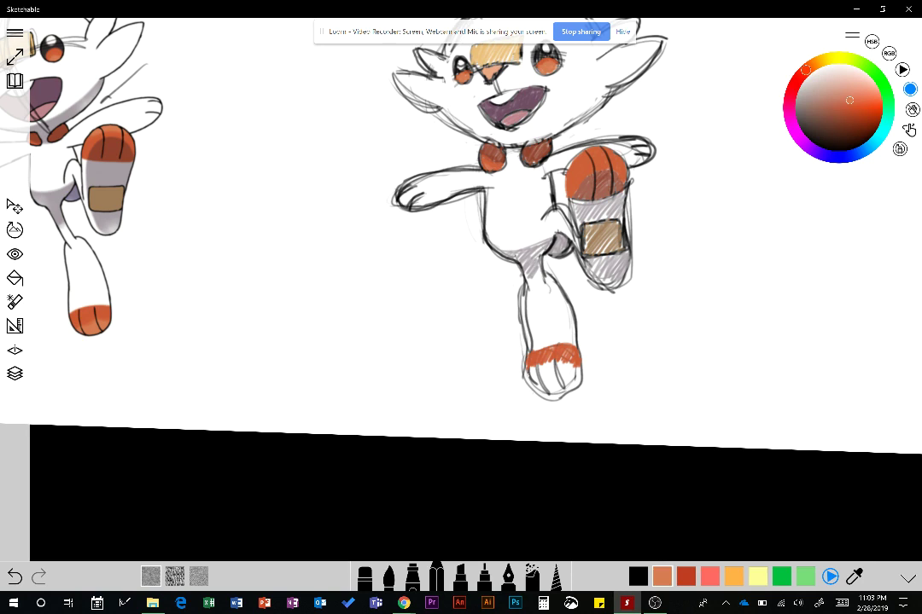
left_click_drag(535, 367, 530, 384)
mouse_move(547, 368)
left_mouse_down()
mouse_move(549, 387)
mouse_move(558, 390)
mouse_move(561, 370)
mouse_move(567, 389)
mouse_move(575, 370)
mouse_move(577, 382)
mouse_move(542, 391)
left_mouse_up()
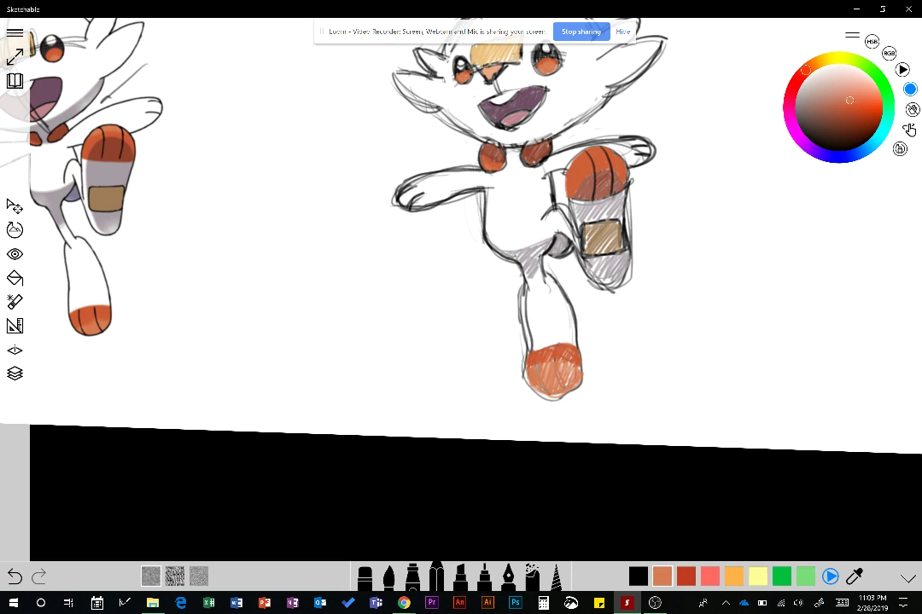
left_click(638, 576)
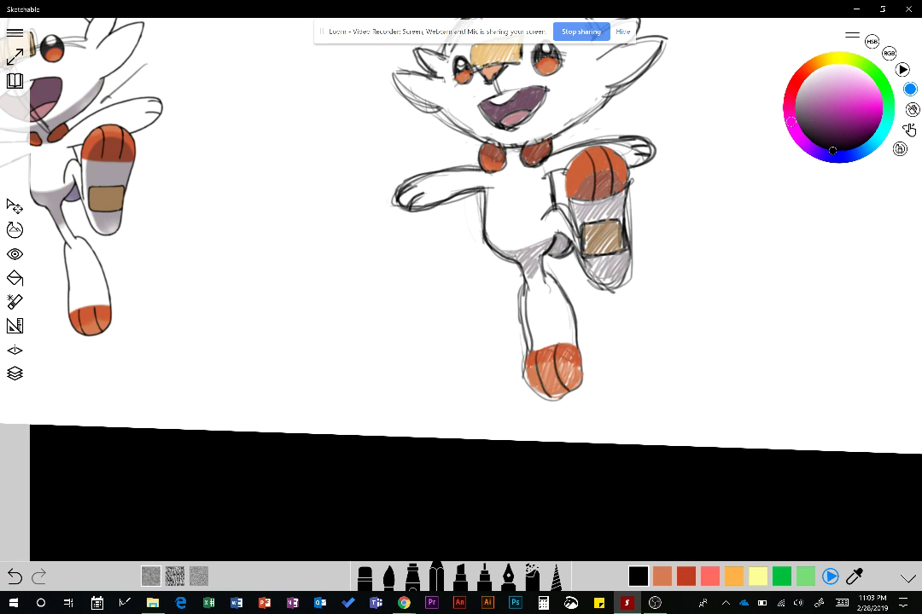
Step: Handwrite "SCORBUNNY" in black to the right of the sketched head and enclose it in a speech bubble pointing at the cheek
scroll(478, 291, "down", 5)
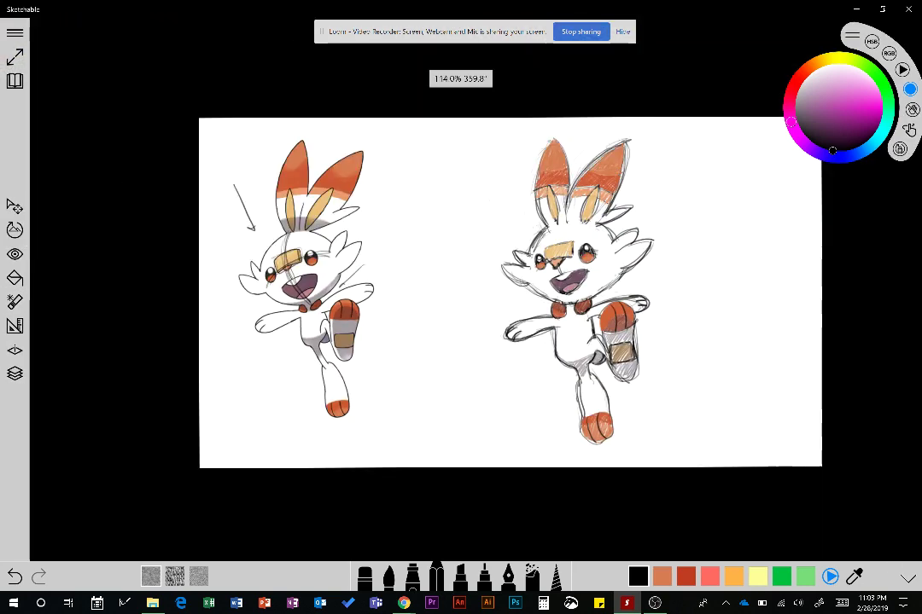
left_click_drag(509, 286, 439, 305)
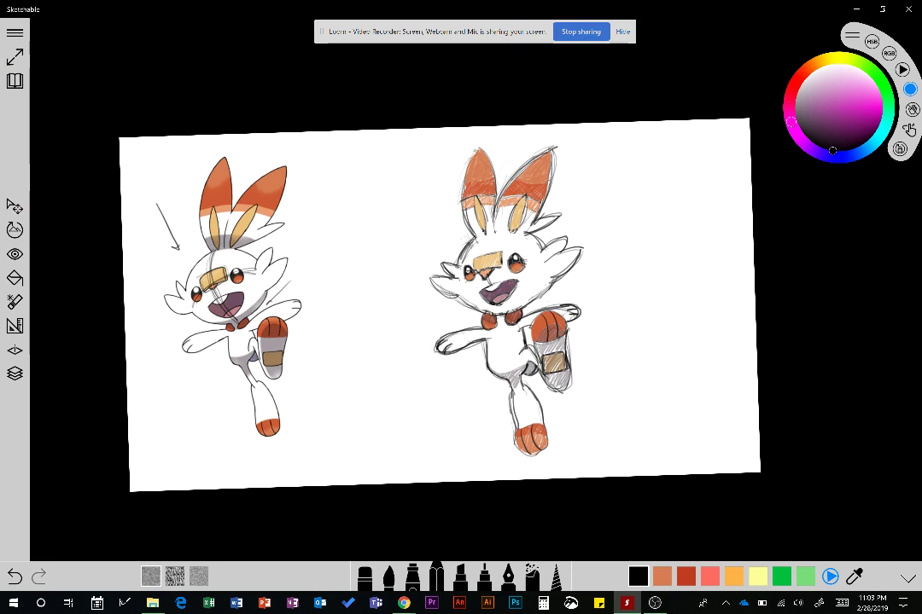
mouse_move(627, 248)
left_mouse_down()
mouse_move(654, 260)
mouse_move(667, 246)
mouse_move(670, 260)
mouse_move(690, 246)
mouse_move(704, 256)
mouse_move(732, 257)
left_mouse_up()
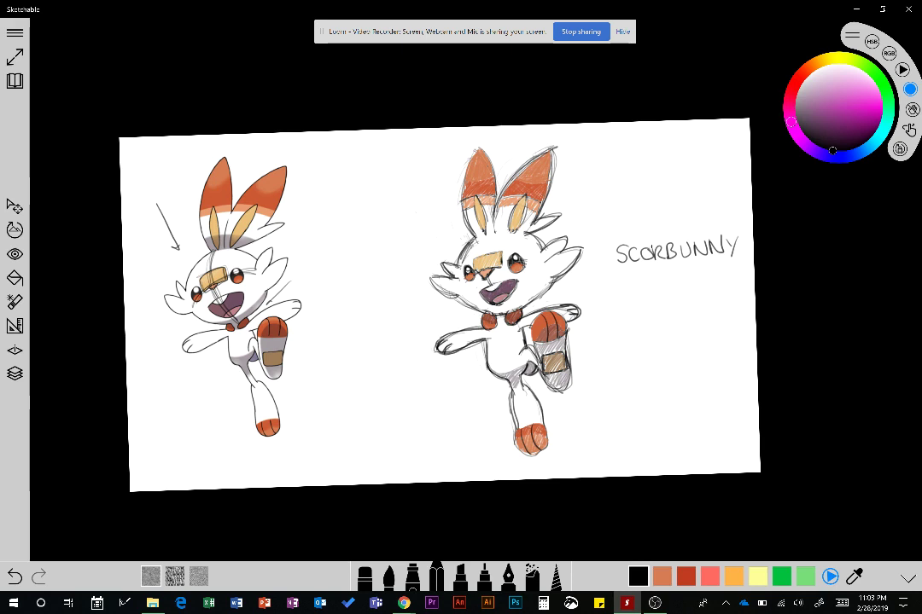
mouse_move(591, 265)
left_mouse_down()
mouse_move(636, 233)
mouse_move(743, 230)
mouse_move(590, 268)
left_mouse_up()
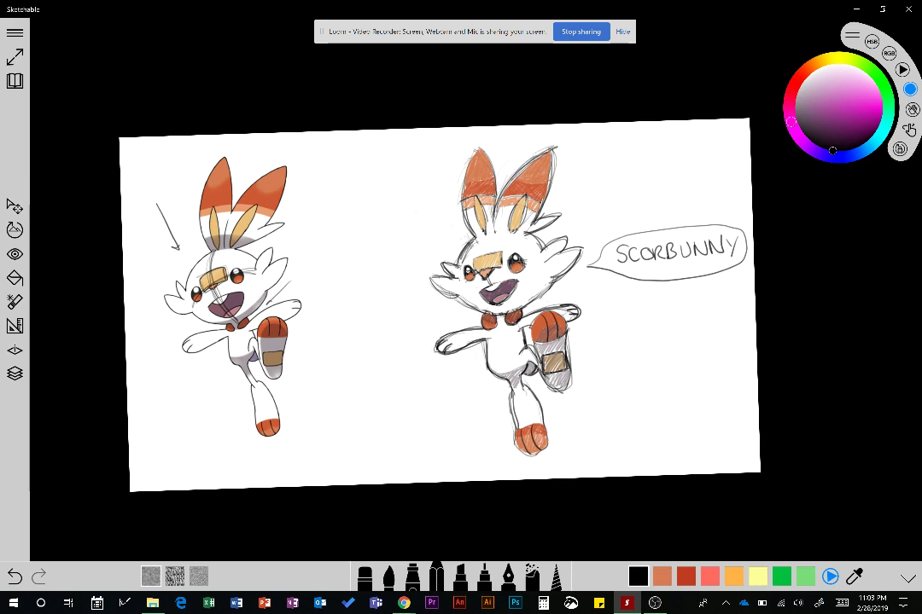
Step: Draw four thin black arrows pointing diagonally up toward the lower bodies, one on each side of the reference and of the sketch
scroll(444, 295, "up", 2)
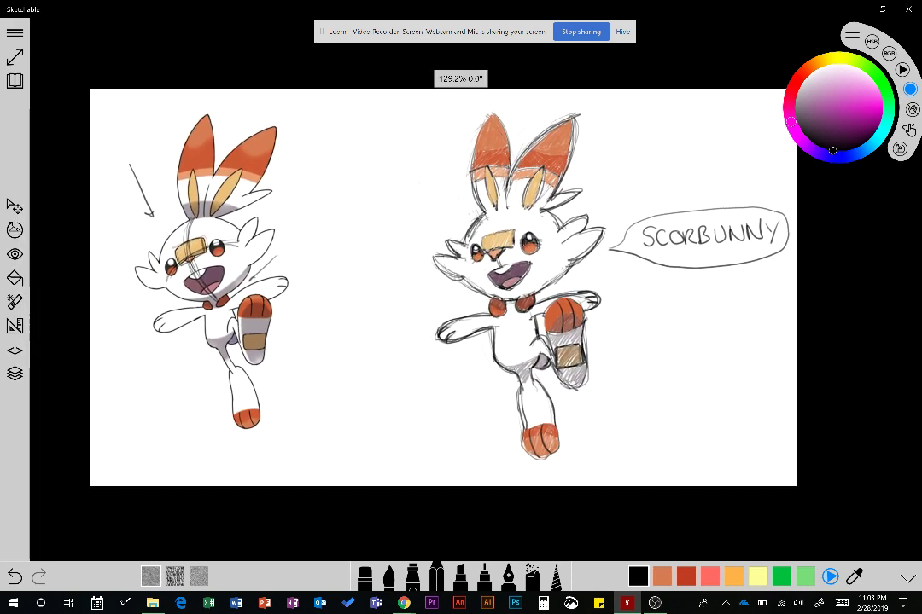
scroll(588, 328, "down", 1)
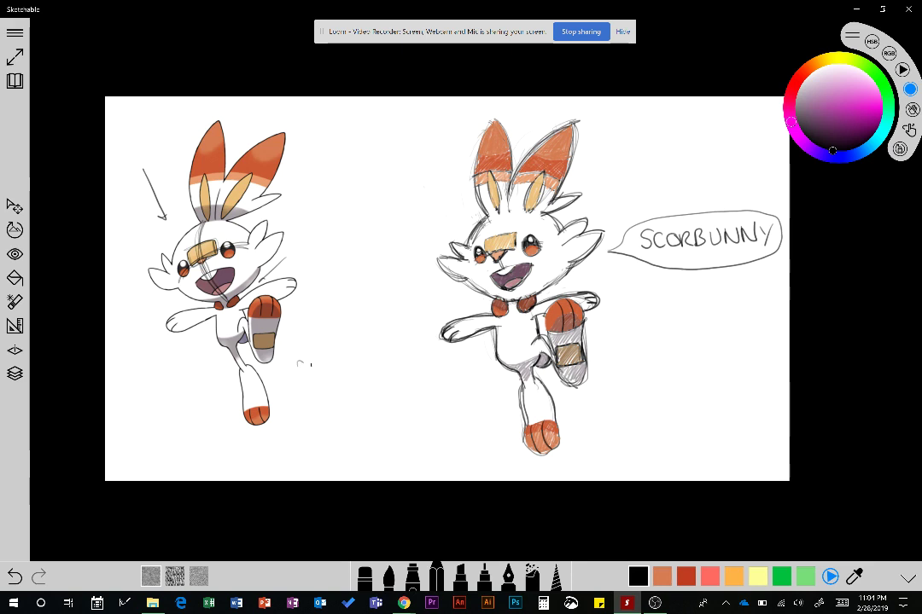
left_click_drag(300, 361, 326, 411)
mouse_move(444, 395)
left_mouse_down()
mouse_move(453, 399)
mouse_move(430, 425)
left_mouse_up()
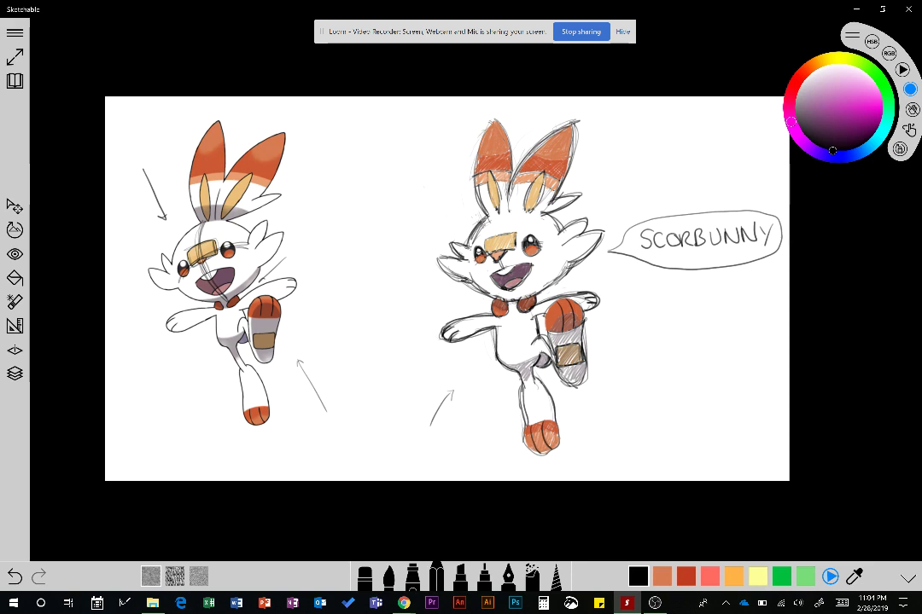
left_click_drag(181, 412, 209, 381)
left_click_drag(199, 386, 207, 391)
left_click_drag(608, 367, 628, 402)
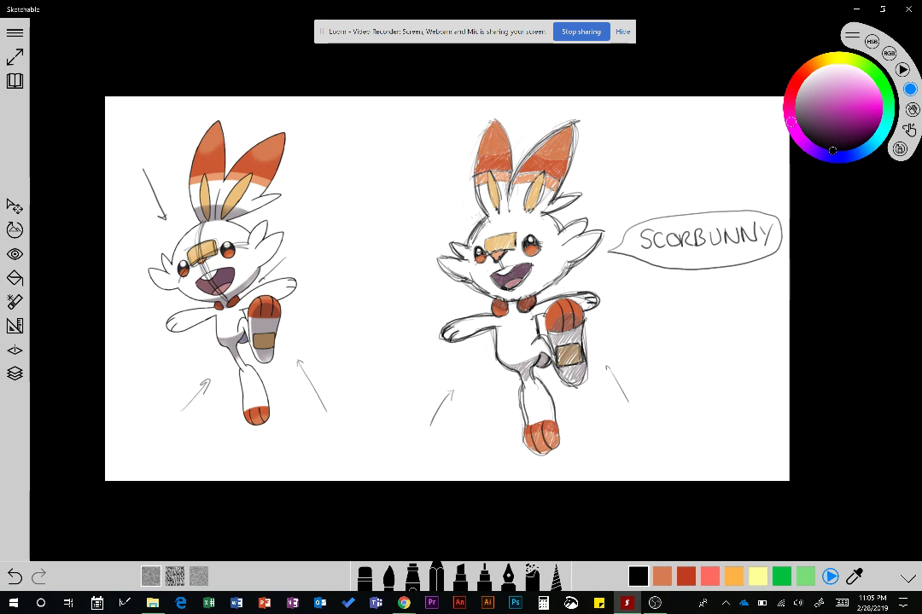